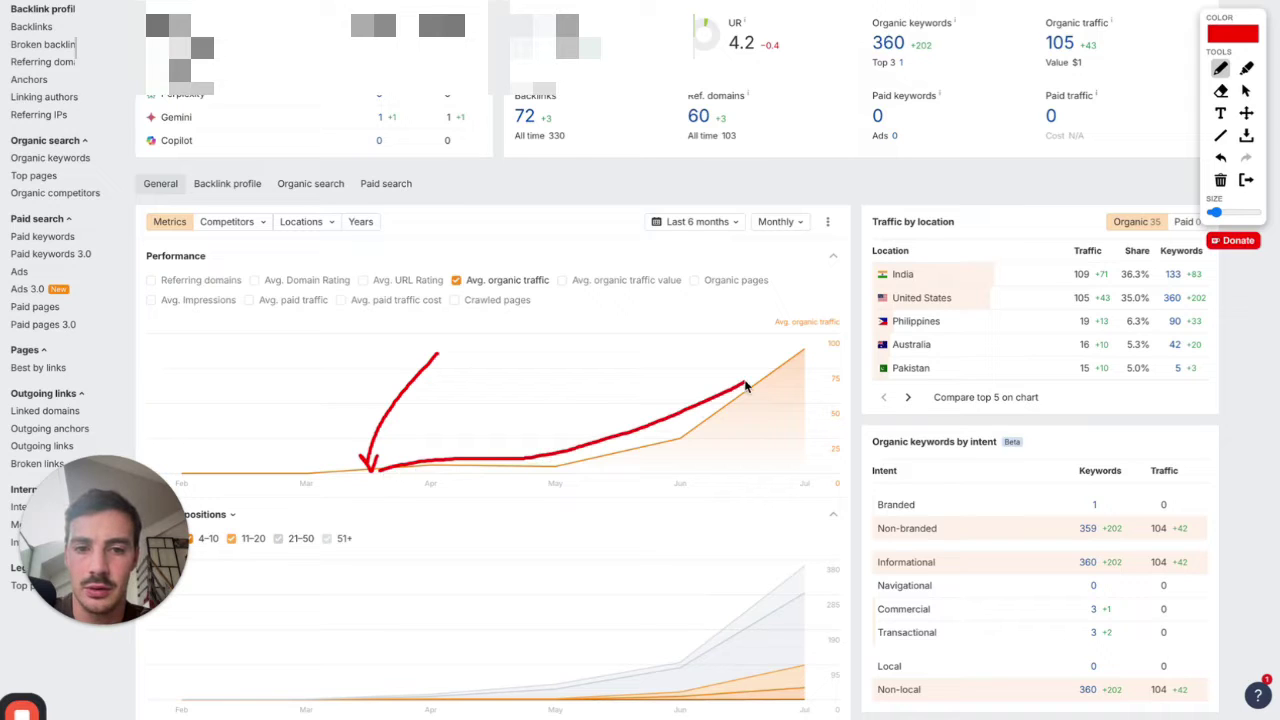
- Review the site's annotated organic keyword and traffic figures, and clear the drawings by leaving drawing mode
{"action": "scroll", "coordinate": [785, 362], "scroll_direction": "up", "scroll_amount": 1}
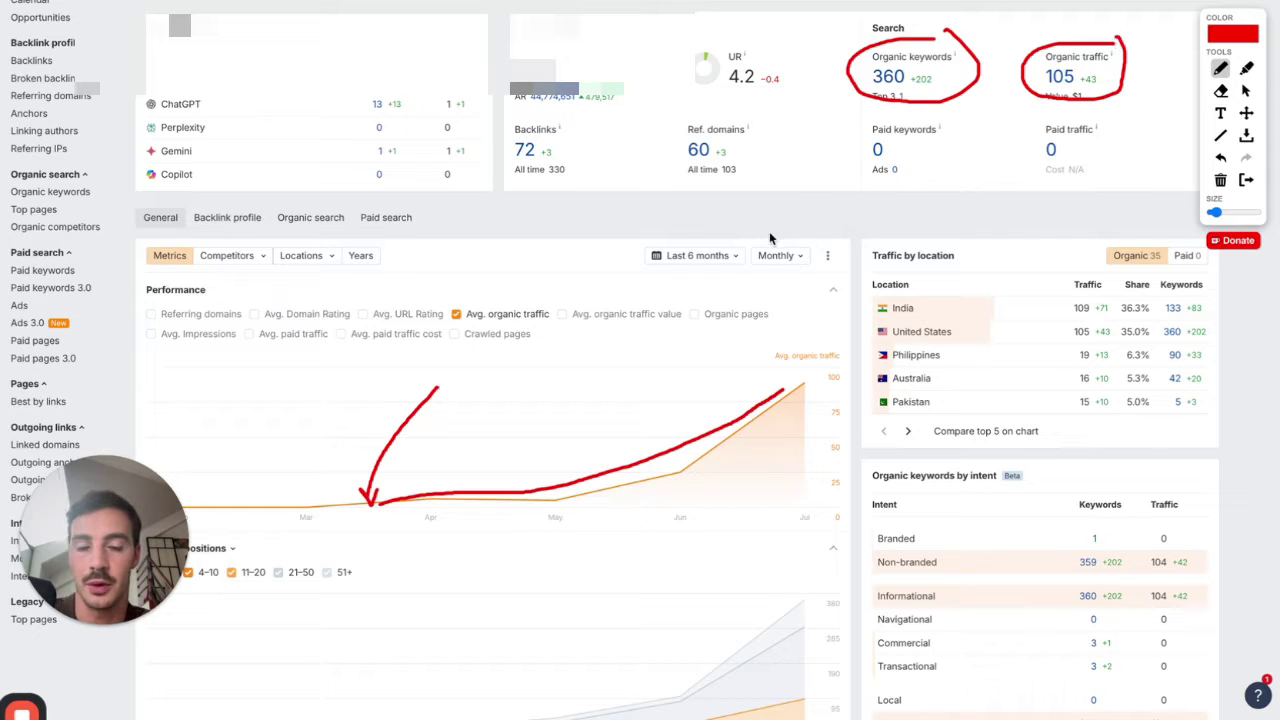
{"action": "scroll", "coordinate": [740, 205], "scroll_direction": "up", "scroll_amount": 2}
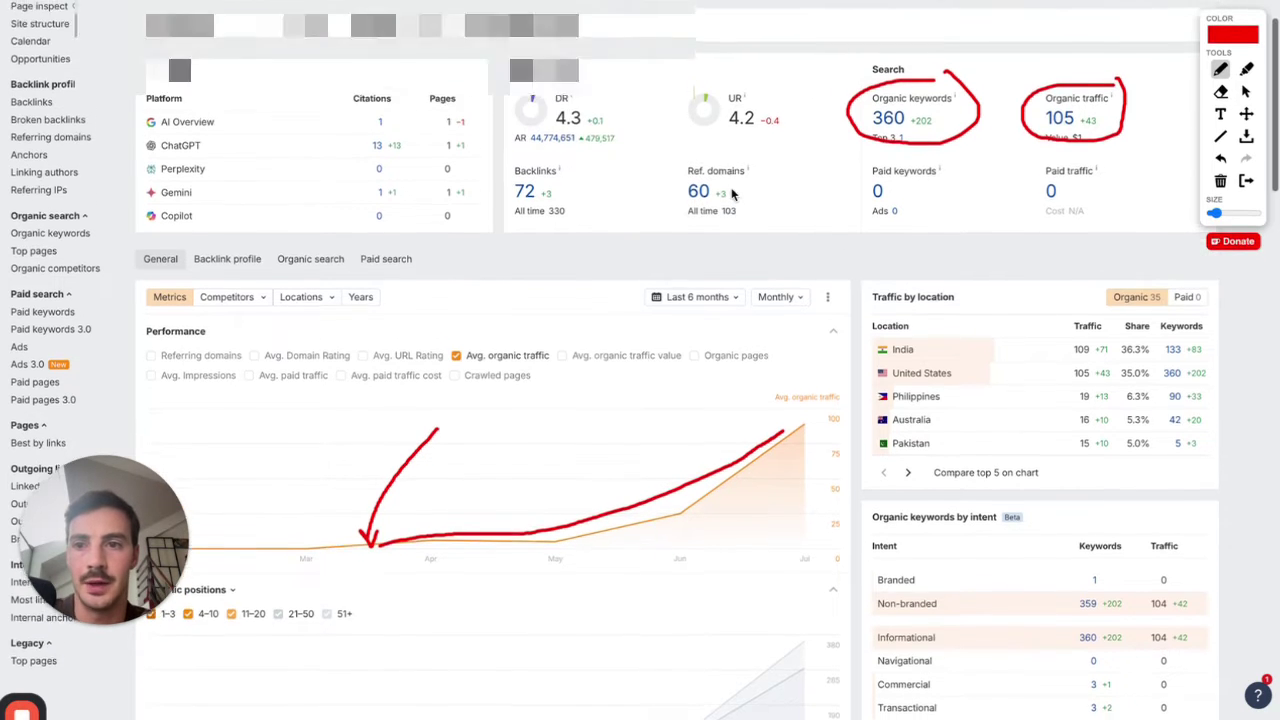
{"action": "scroll", "coordinate": [733, 194], "scroll_direction": "up", "scroll_amount": 1}
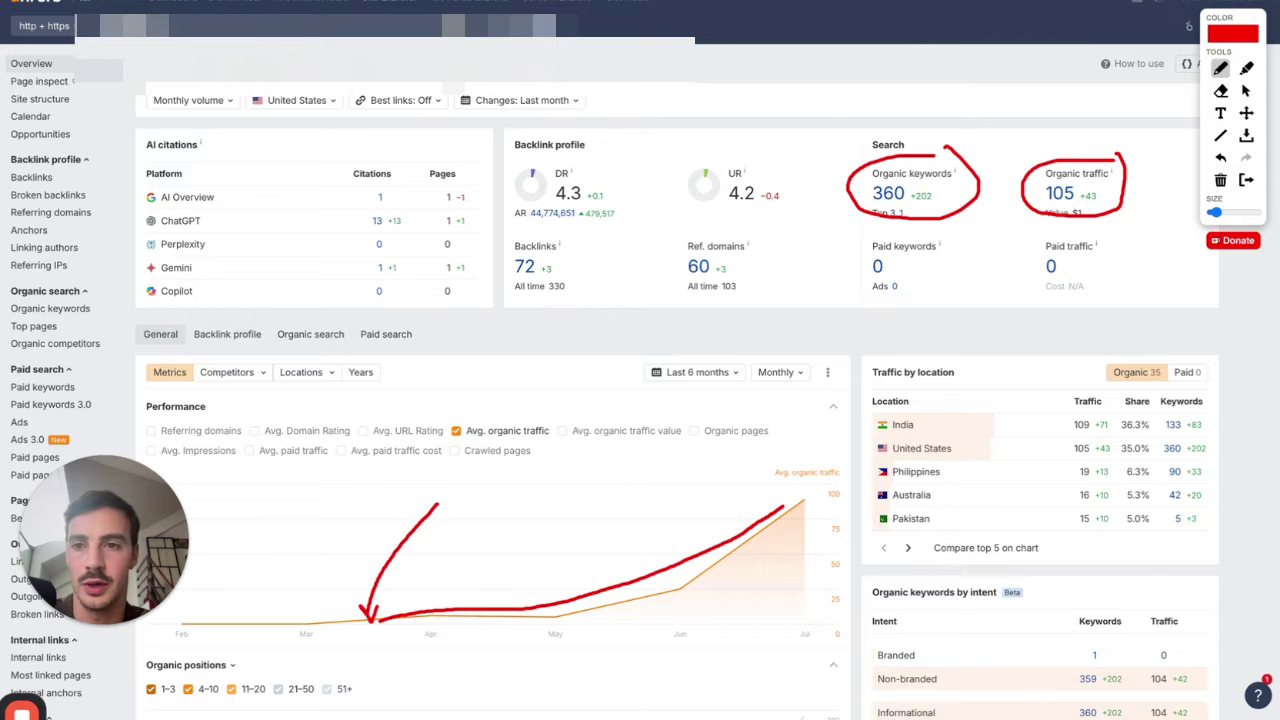
{"action": "left_click", "coordinate": [1247, 182]}
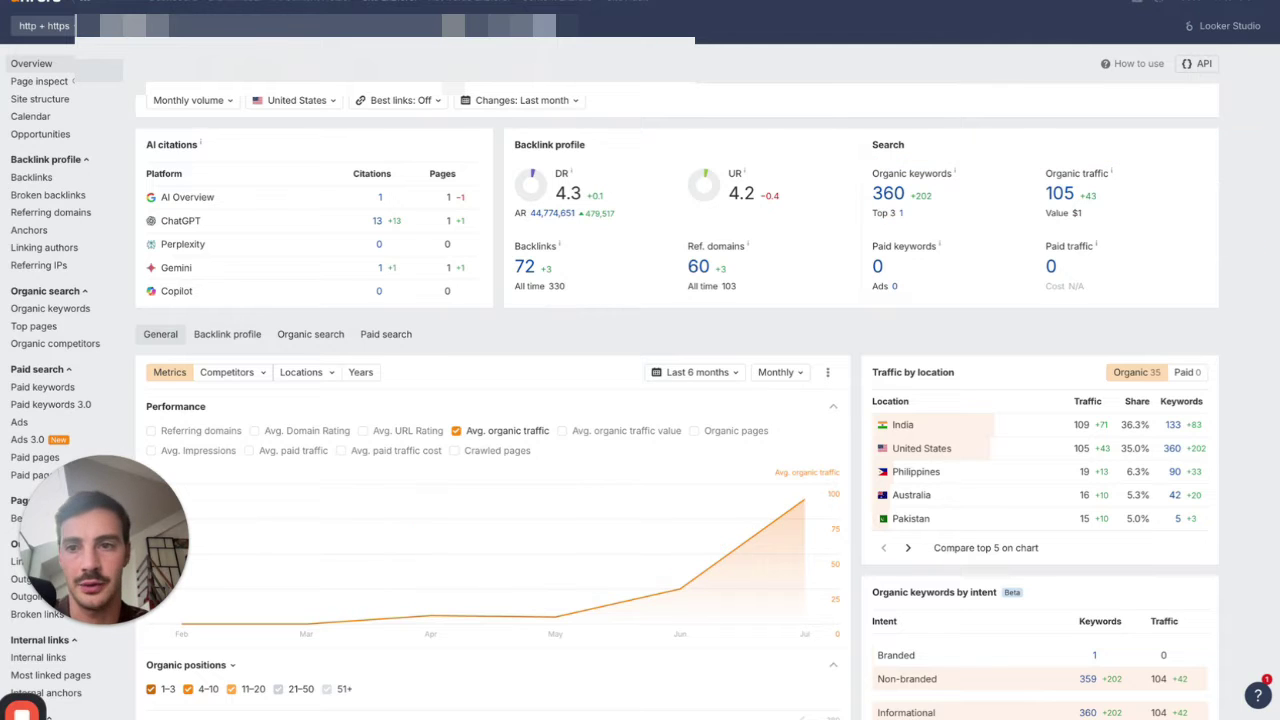
- Load the overview for the narrower site target, examine its organic search metrics, and open its top pages report
{"action": "key", "text": "Return"}
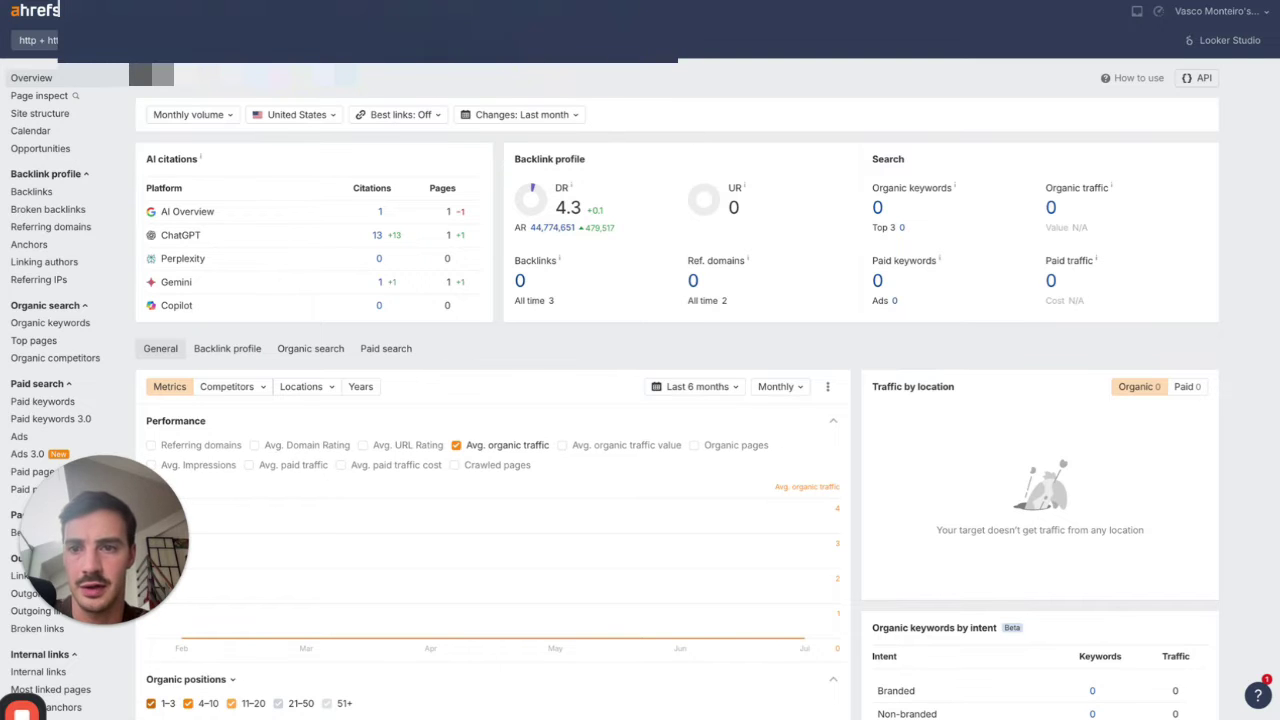
{"action": "scroll", "coordinate": [1020, 165], "scroll_direction": "down", "scroll_amount": 1}
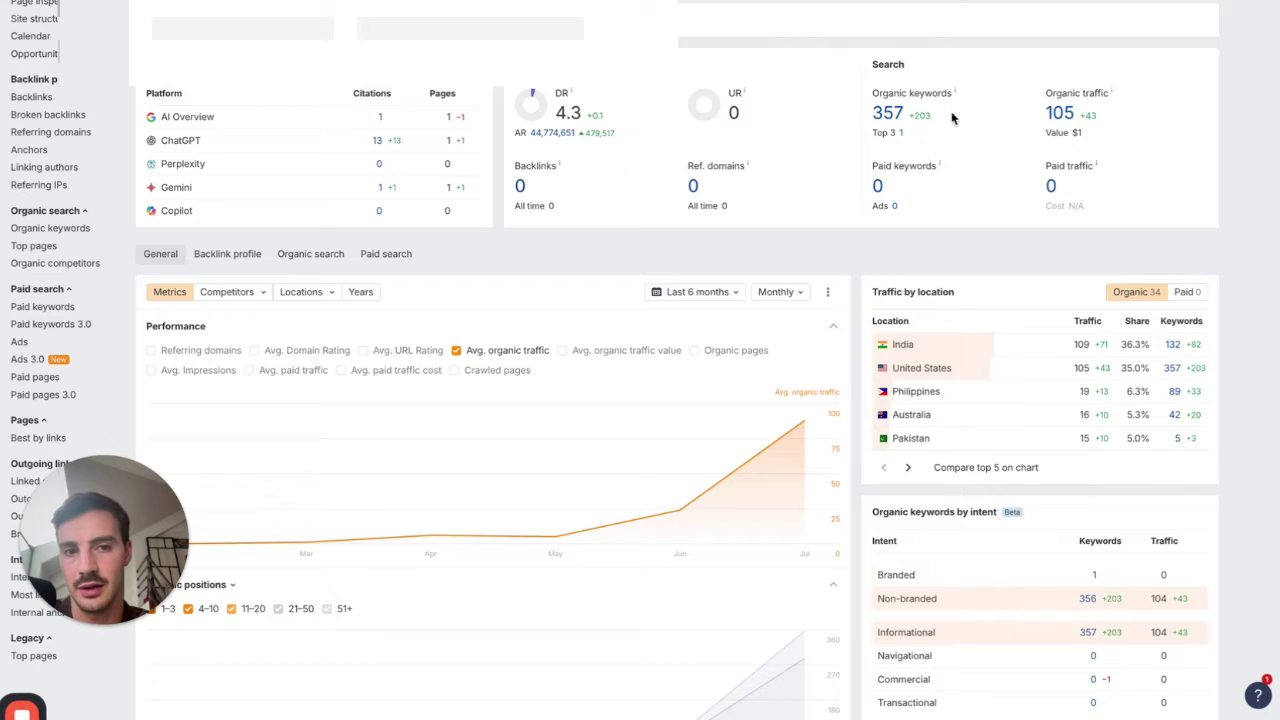
{"action": "scroll", "coordinate": [902, 140], "scroll_direction": "down", "scroll_amount": 1}
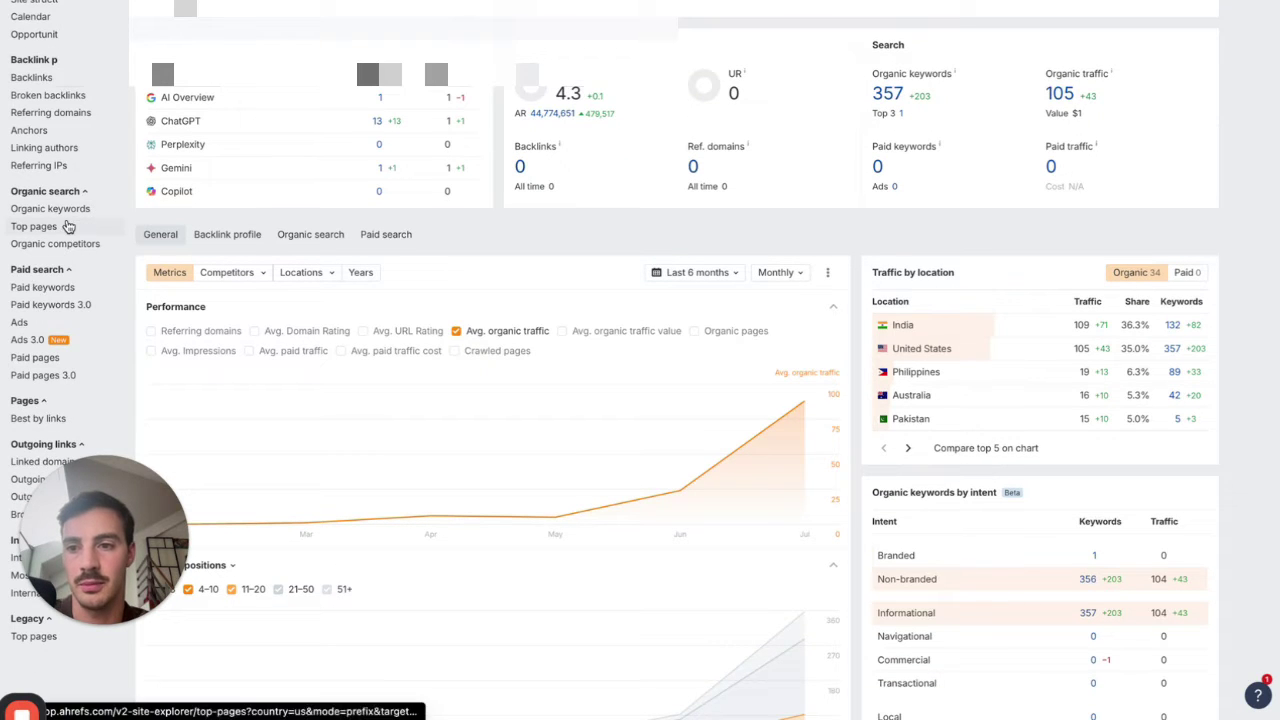
{"action": "left_click", "coordinate": [66, 226]}
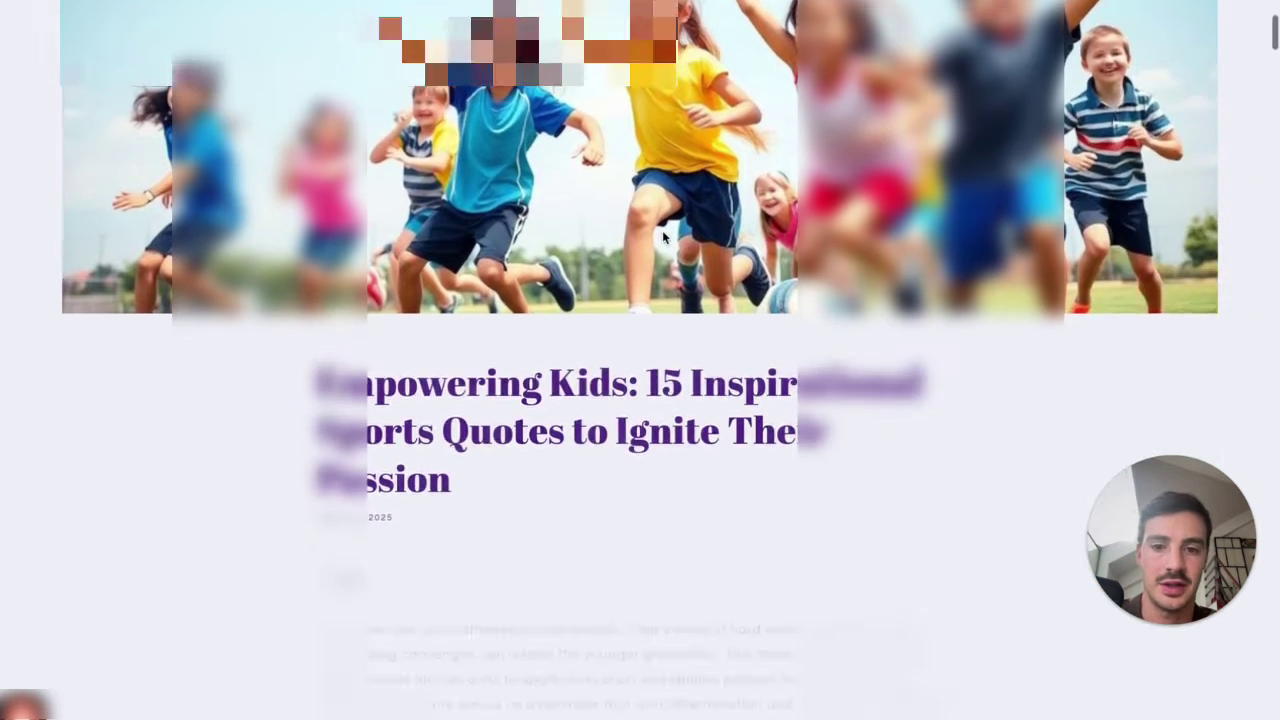
- Examine the blog article "Empowering Kids: 15 Inspirational Sports Quotes to Ignite Their Passion", including its headings, quotes, images and embedded video
{"action": "scroll", "coordinate": [662, 230], "scroll_direction": "down", "scroll_amount": 6}
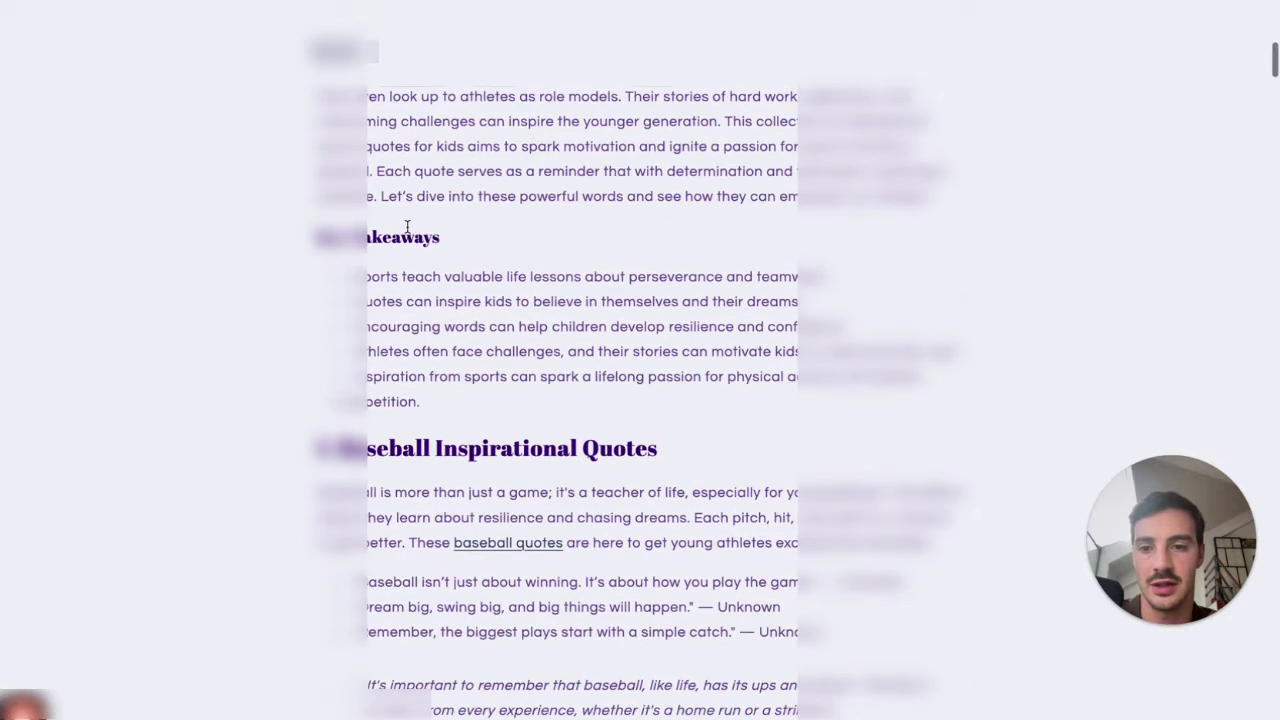
{"action": "scroll", "coordinate": [577, 206], "scroll_direction": "down", "scroll_amount": 2}
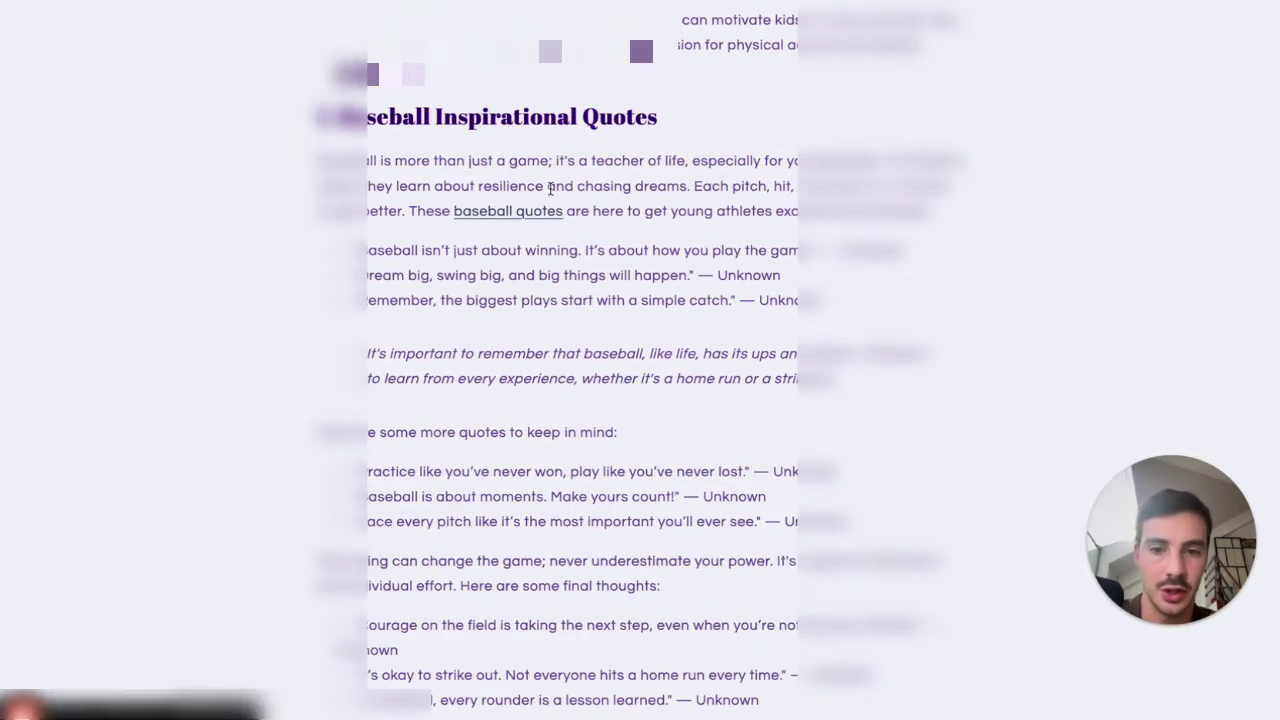
{"action": "scroll", "coordinate": [474, 347], "scroll_direction": "down", "scroll_amount": 10}
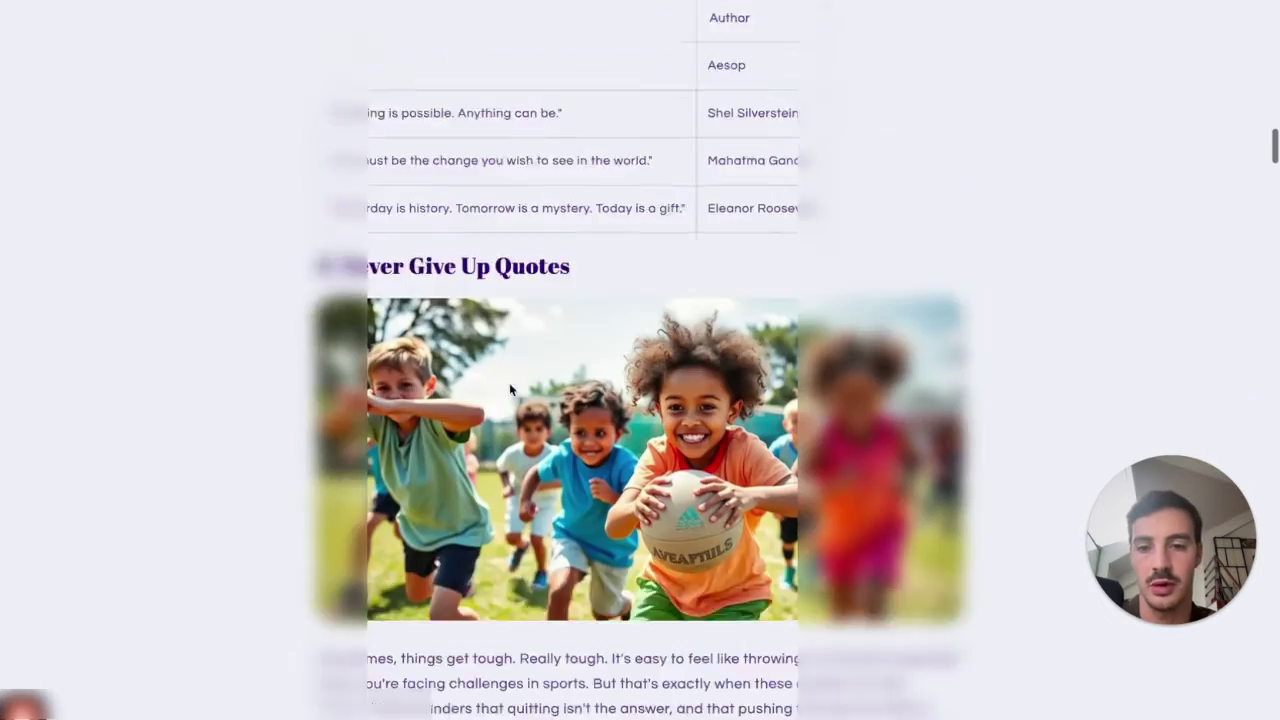
{"action": "scroll", "coordinate": [509, 382], "scroll_direction": "up", "scroll_amount": 3}
{"action": "scroll", "coordinate": [634, 386], "scroll_direction": "down", "scroll_amount": 15}
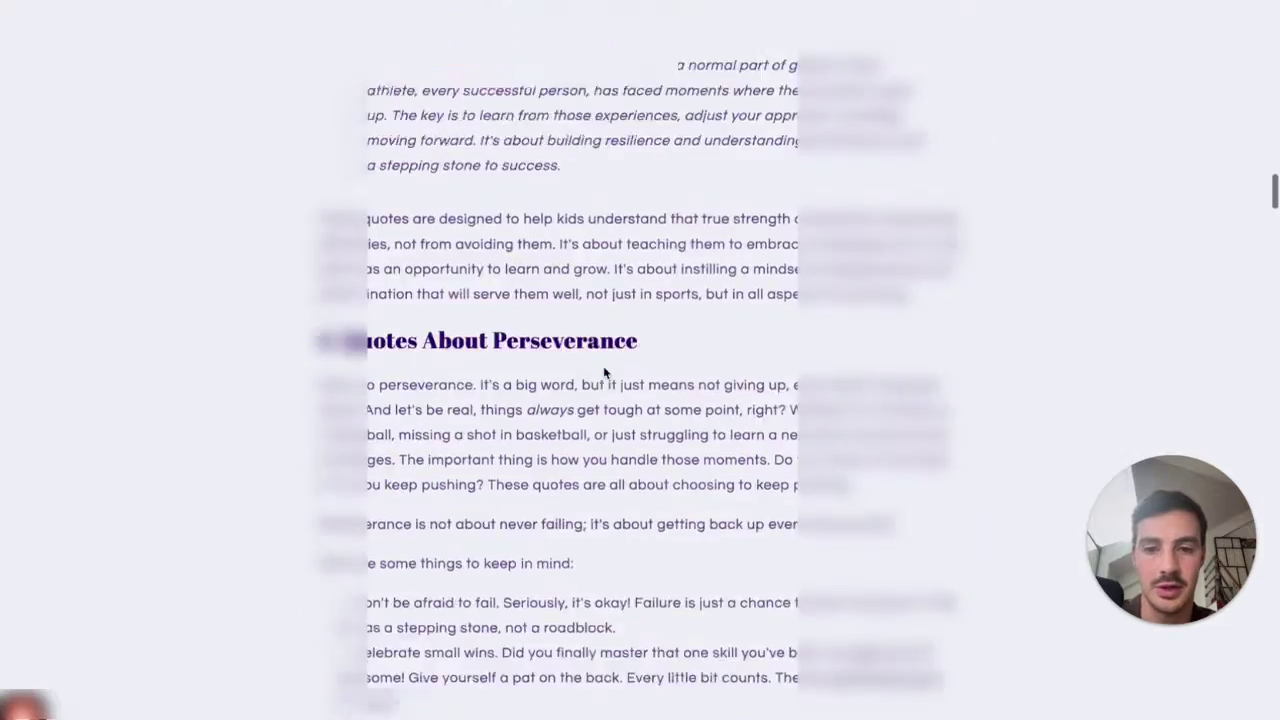
{"action": "scroll", "coordinate": [603, 367], "scroll_direction": "down", "scroll_amount": 20}
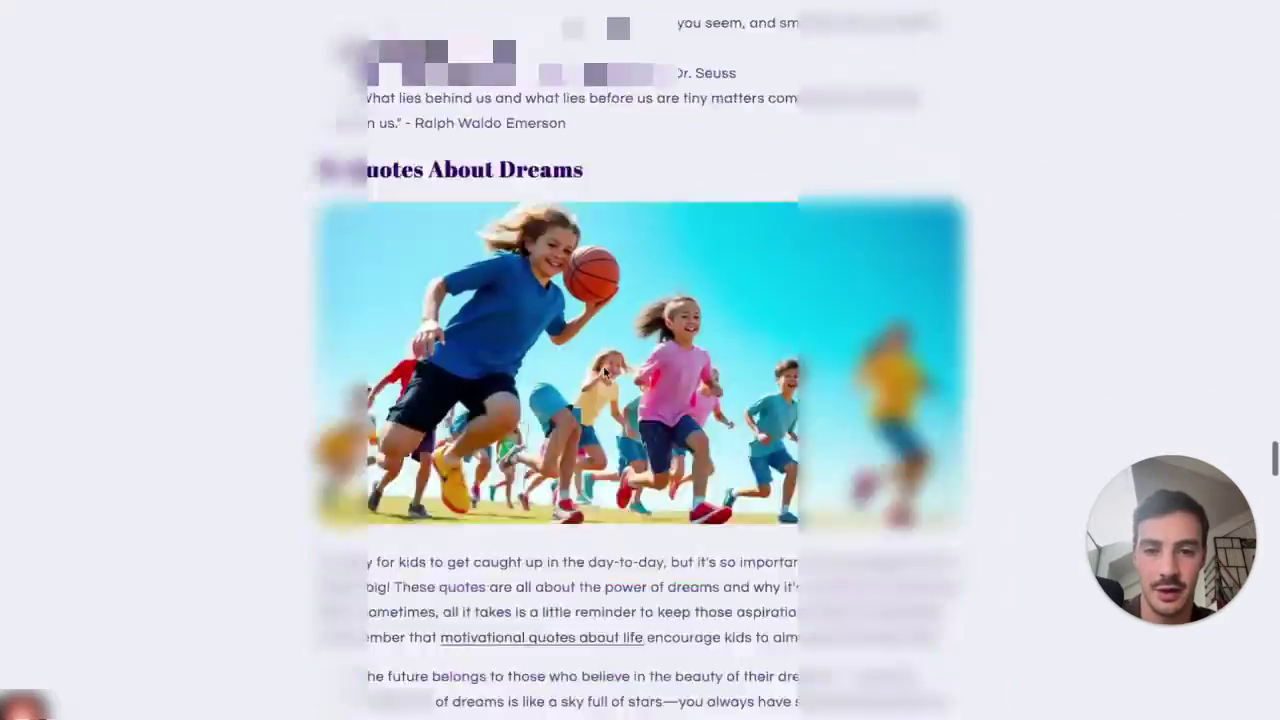
{"action": "scroll", "coordinate": [604, 373], "scroll_direction": "down", "scroll_amount": 10}
{"action": "scroll", "coordinate": [600, 370], "scroll_direction": "up", "scroll_amount": 8}
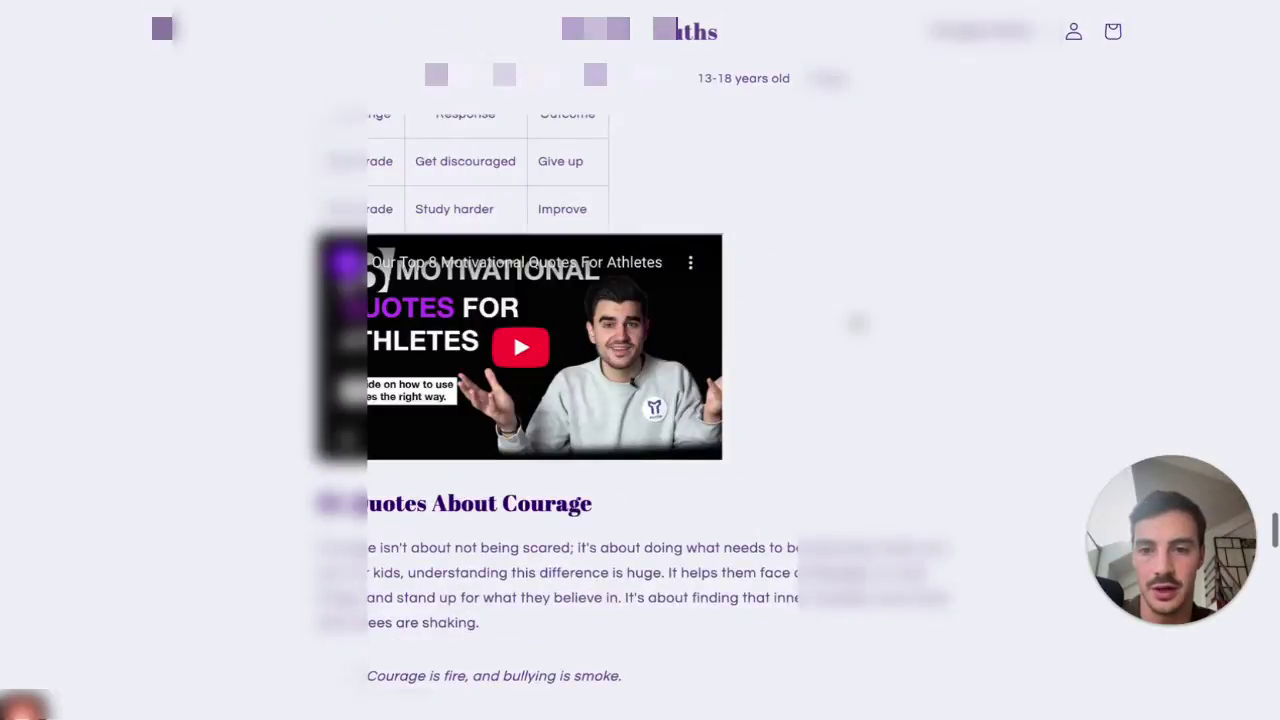
{"action": "scroll", "coordinate": [857, 323], "scroll_direction": "down", "scroll_amount": 15}
{"action": "scroll", "coordinate": [857, 323], "scroll_direction": "down", "scroll_amount": 20}
{"action": "scroll", "coordinate": [806, 372], "scroll_direction": "up", "scroll_amount": 6}
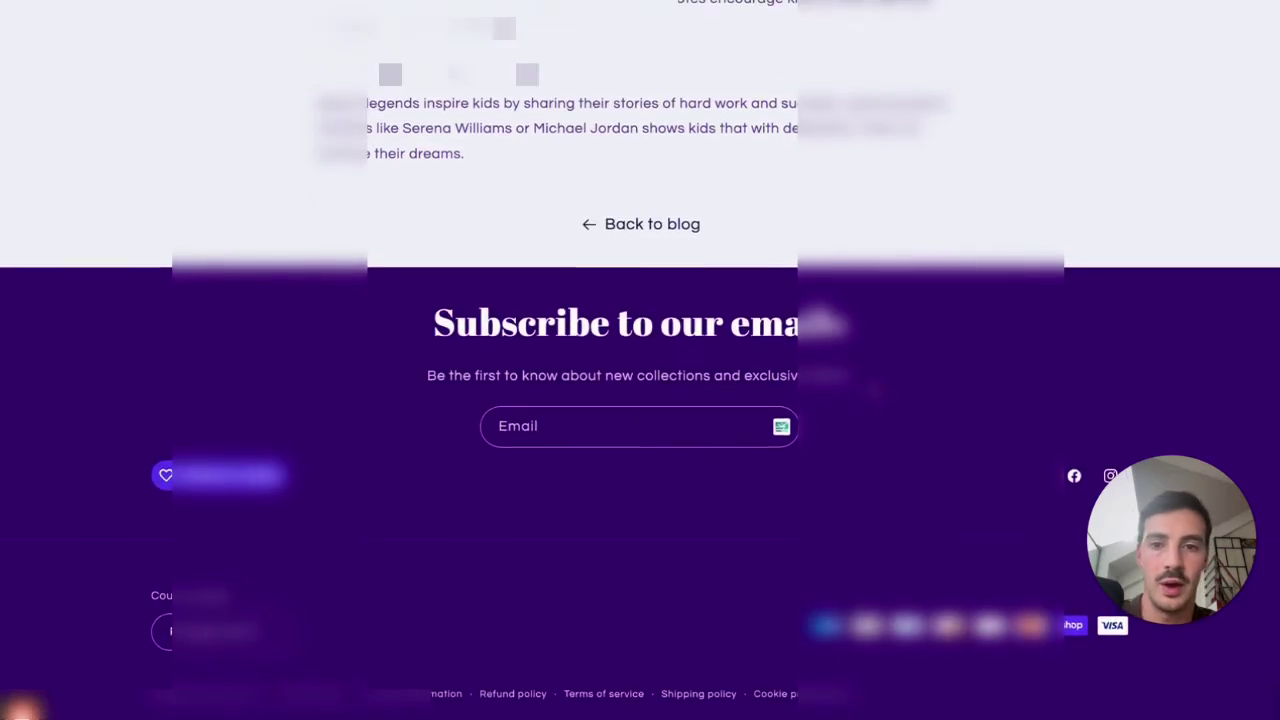
{"action": "scroll", "coordinate": [806, 372], "scroll_direction": "up", "scroll_amount": 20}
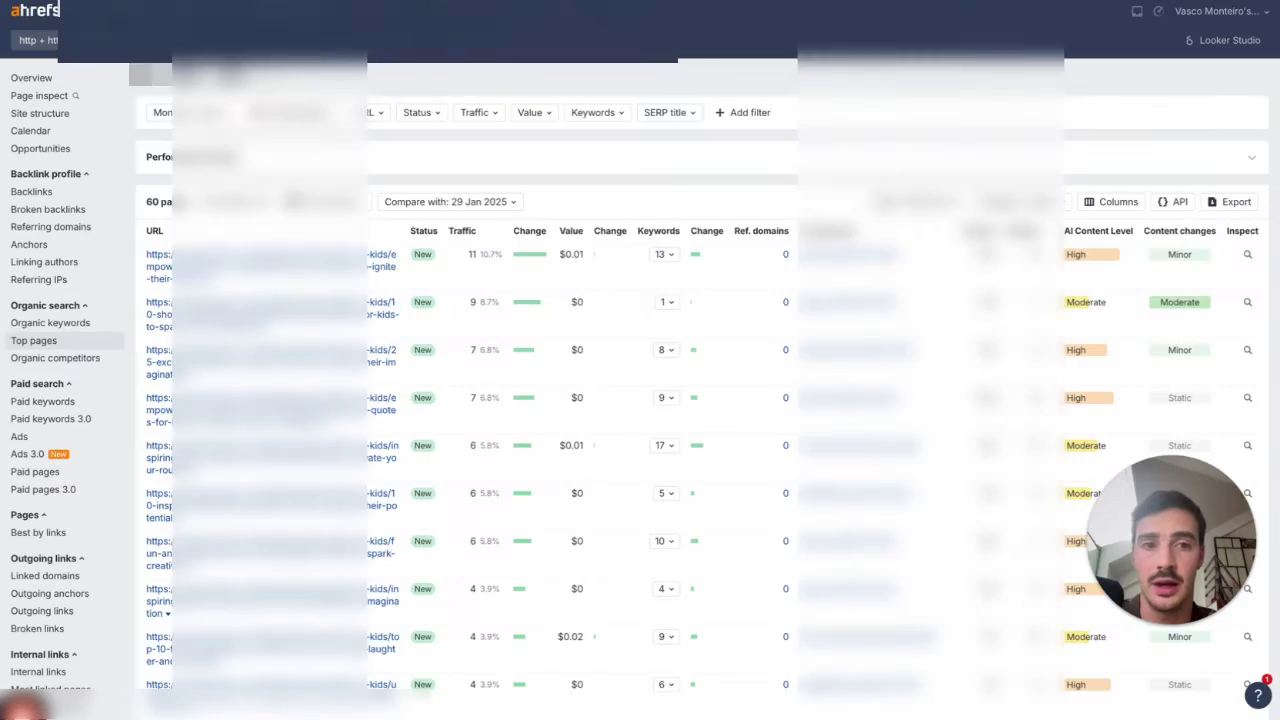
- In the organic keywords report, underline "space quotes for kids" in red and circle the traffic change and position columns and the volume column
{"action": "key", "text": "ctrl+shift+Tab"}
{"action": "key", "text": "ctrl+shift+Tab"}
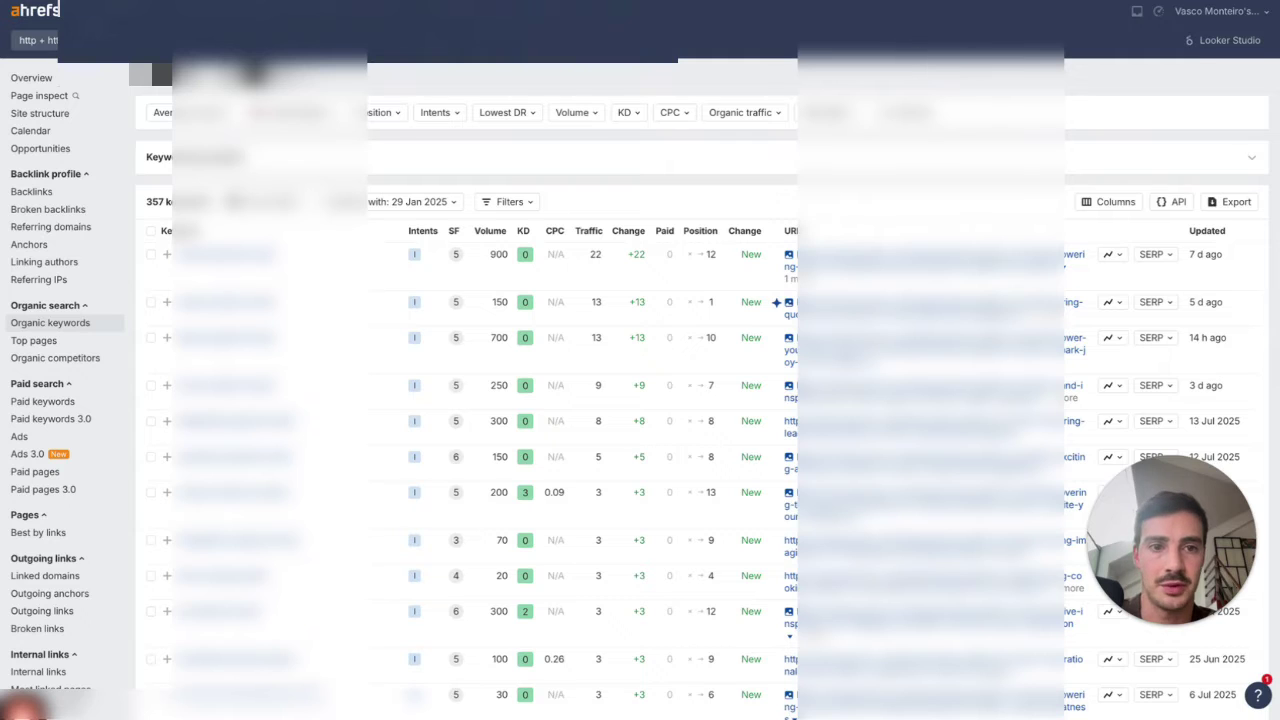
{"action": "left_click", "coordinate": [818, 3]}
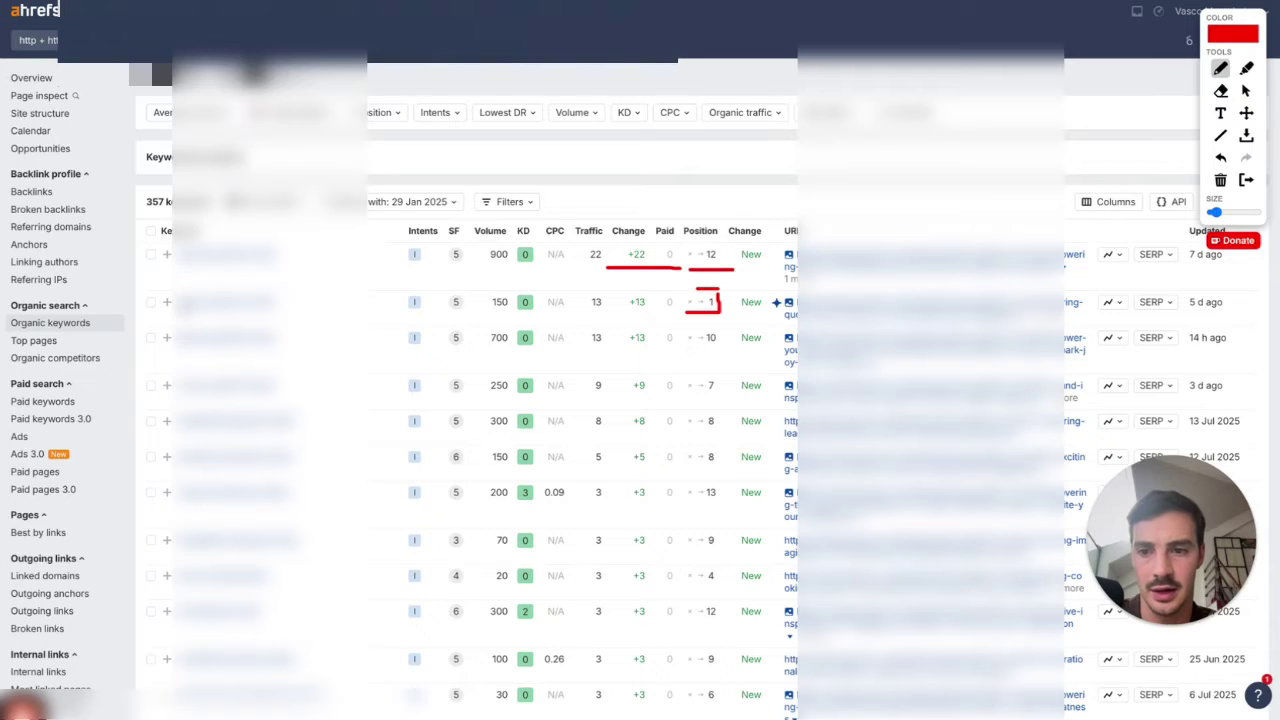
{"action": "left_click_drag", "start_coordinate": [172, 313], "coordinate": [273, 313]}
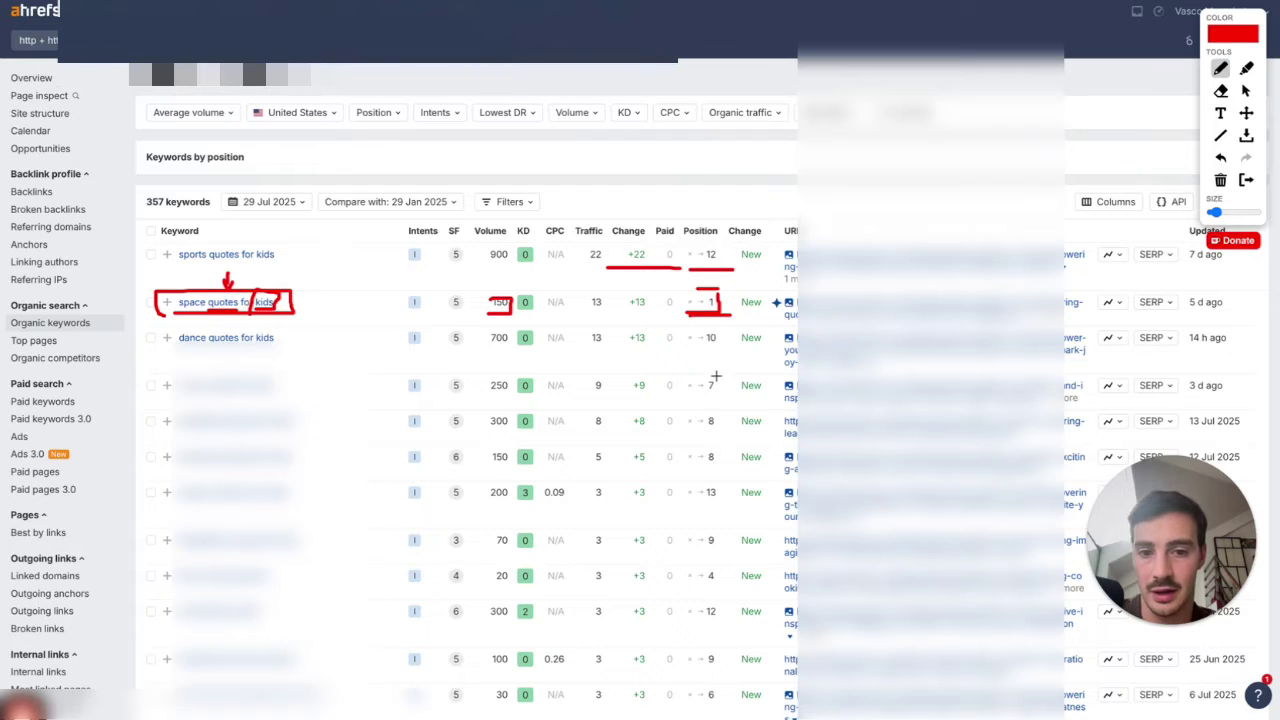
{"action": "left_click_drag", "start_coordinate": [620, 228], "coordinate": [610, 707]}
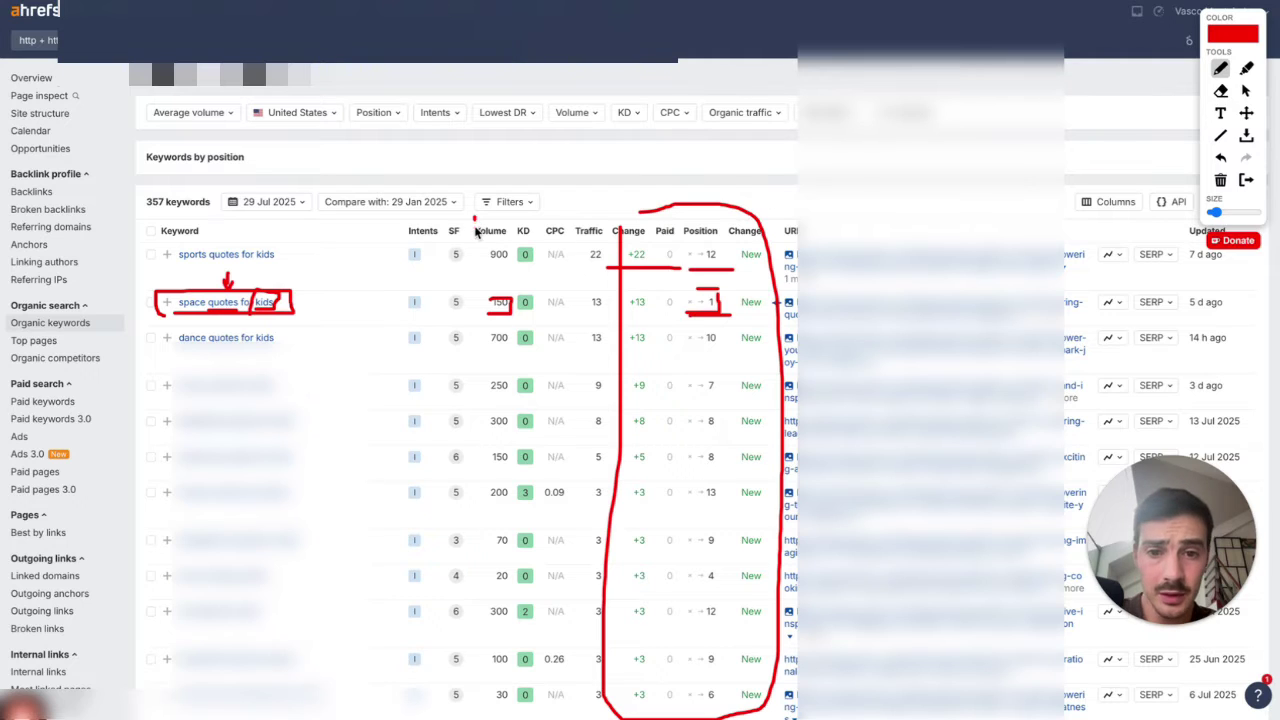
{"action": "left_click_drag", "start_coordinate": [476, 230], "coordinate": [465, 603]}
{"action": "left_click_drag", "start_coordinate": [517, 667], "coordinate": [530, 316]}
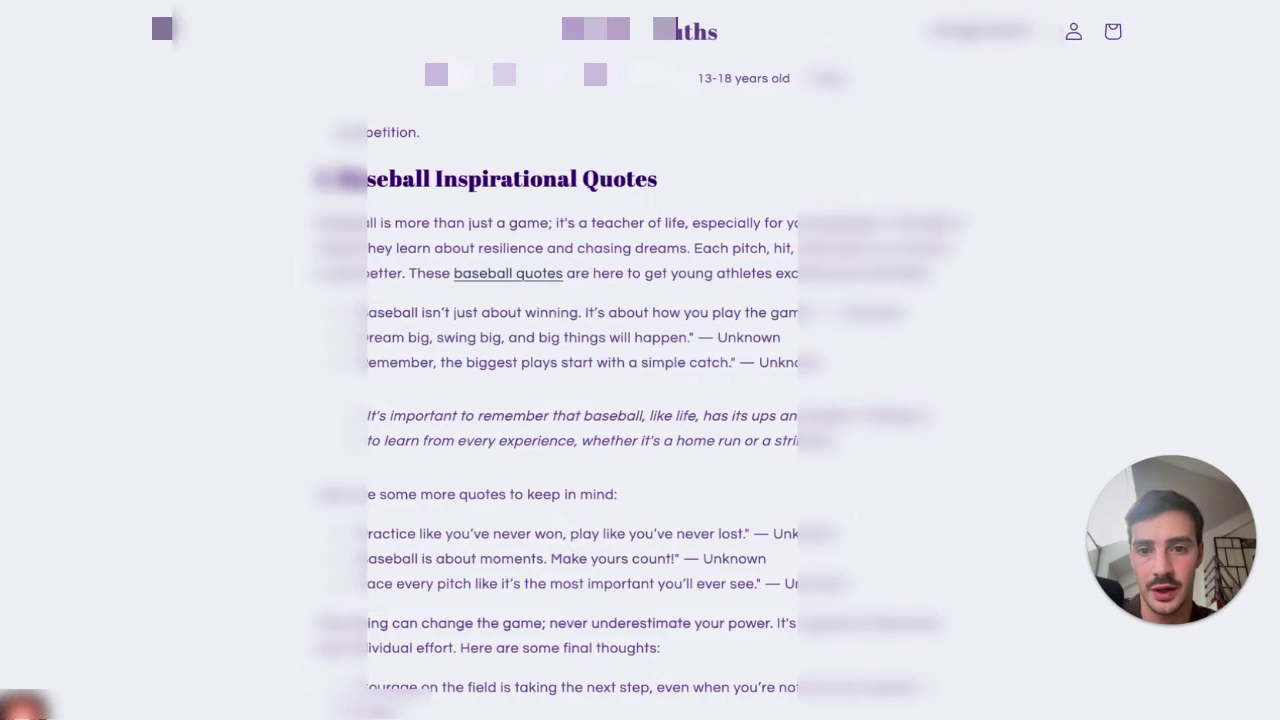
- Leave drawing mode on the organic keywords report and return to the site overview to examine its organic traffic performance
{"action": "scroll", "coordinate": [586, 237], "scroll_direction": "up", "scroll_amount": 10}
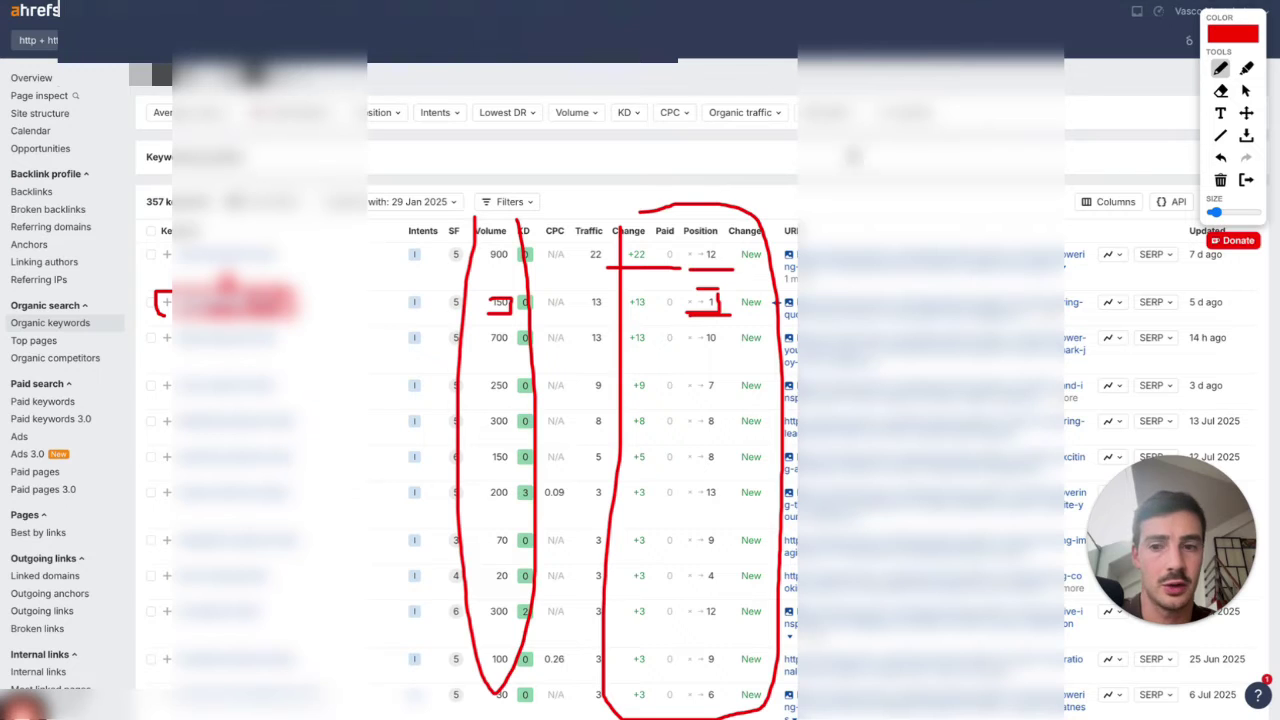
{"action": "left_click", "coordinate": [1245, 177]}
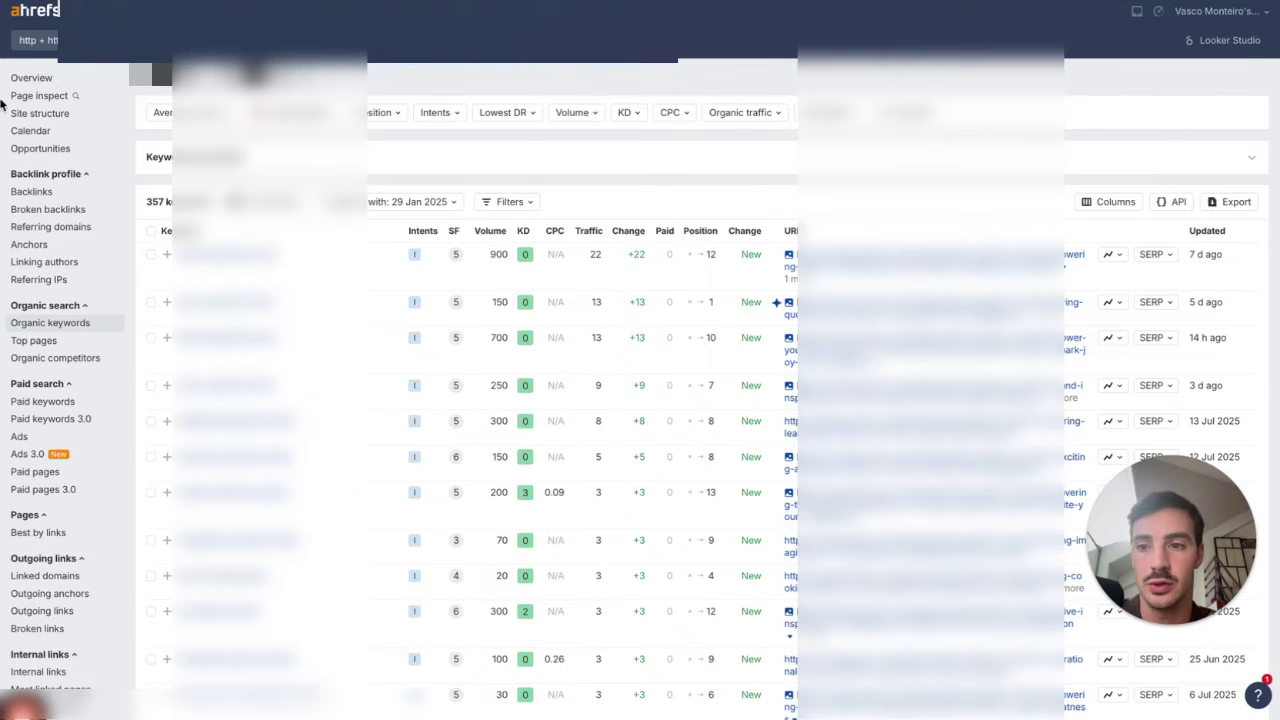
{"action": "left_click", "coordinate": [31, 78]}
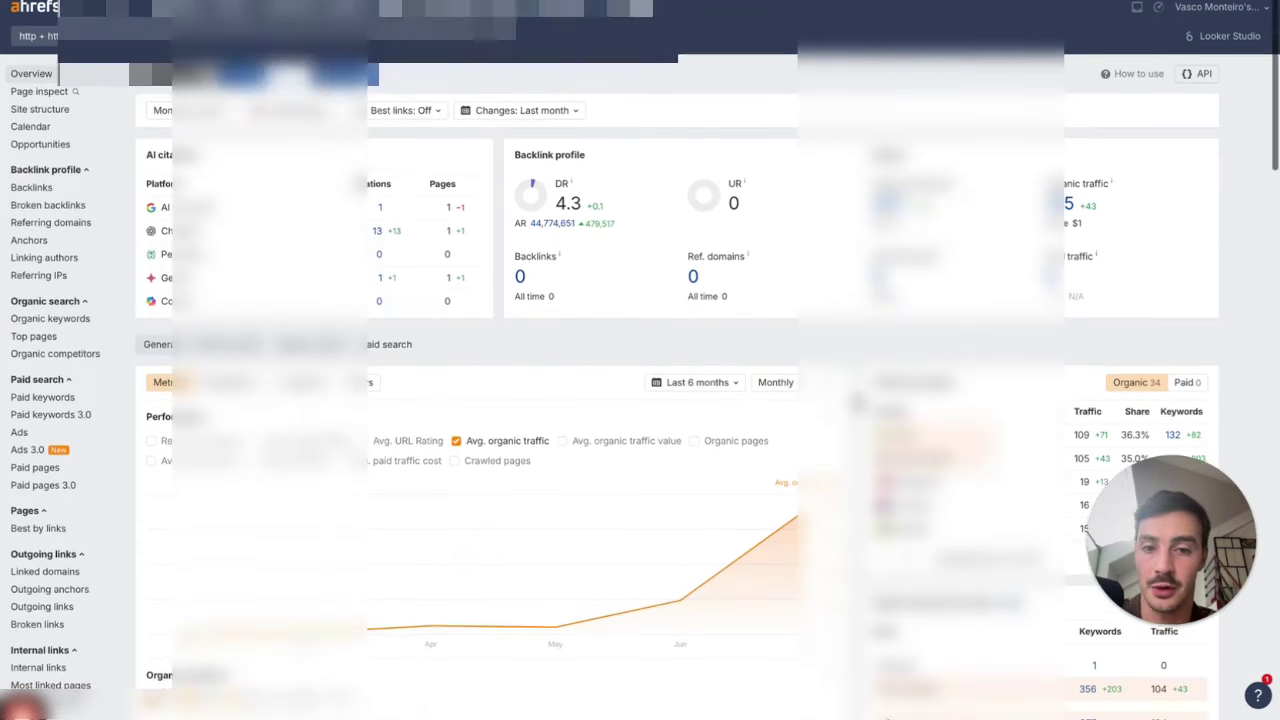
{"action": "scroll", "coordinate": [708, 180], "scroll_direction": "down", "scroll_amount": 2}
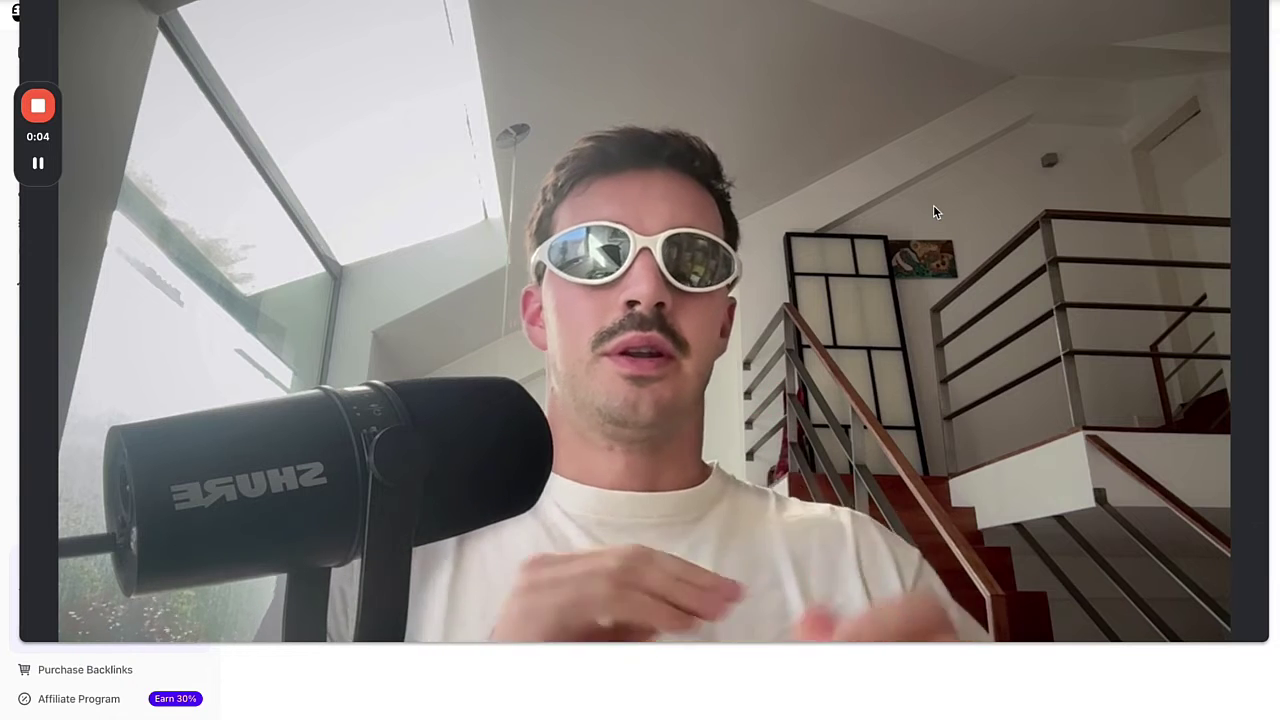
{"action": "mouse_move", "coordinate": [680, 620]}
{"action": "left_click", "coordinate": [643, 642]}
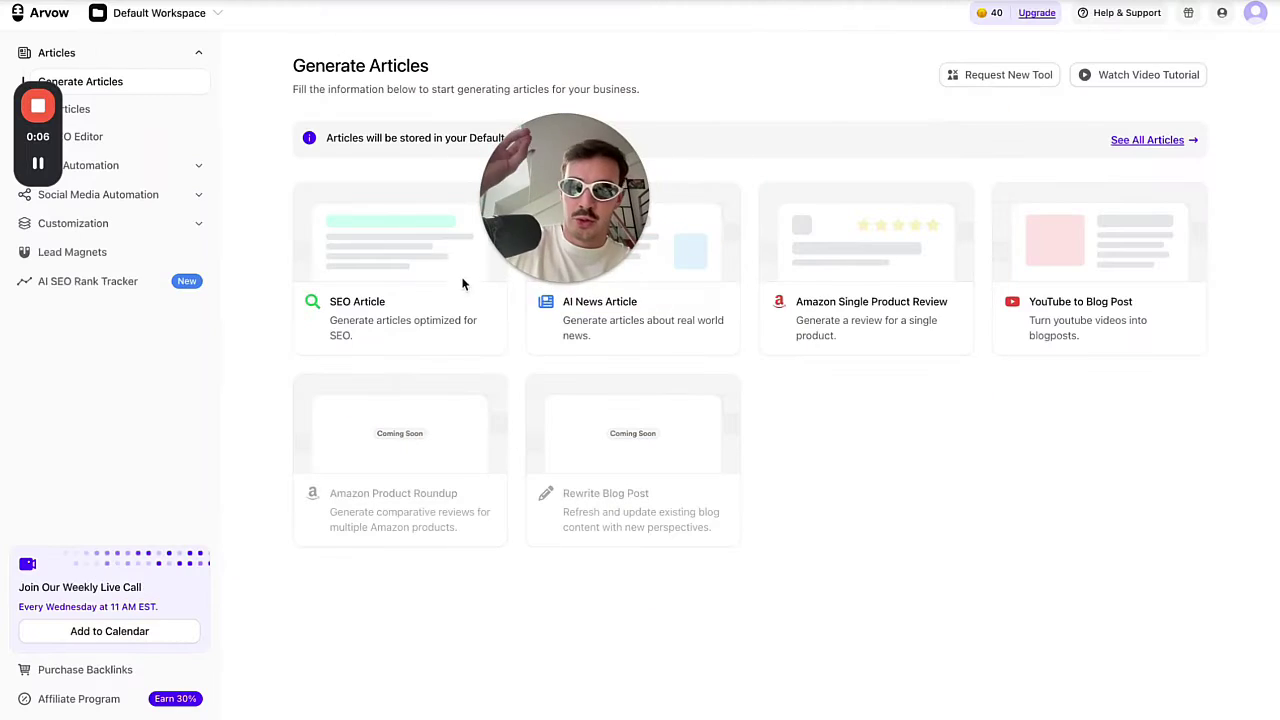
{"action": "left_click_drag", "start_coordinate": [531, 200], "coordinate": [1108, 670]}
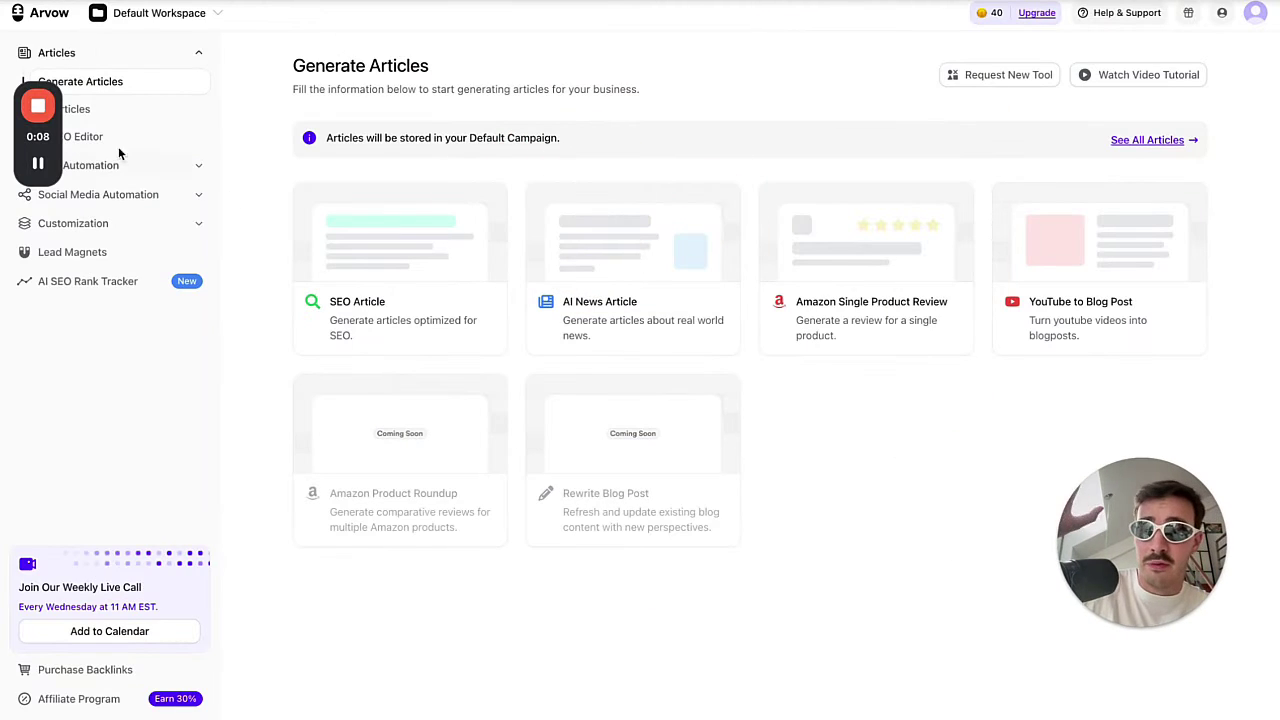
{"action": "left_click_drag", "start_coordinate": [38, 136], "coordinate": [3, 706]}
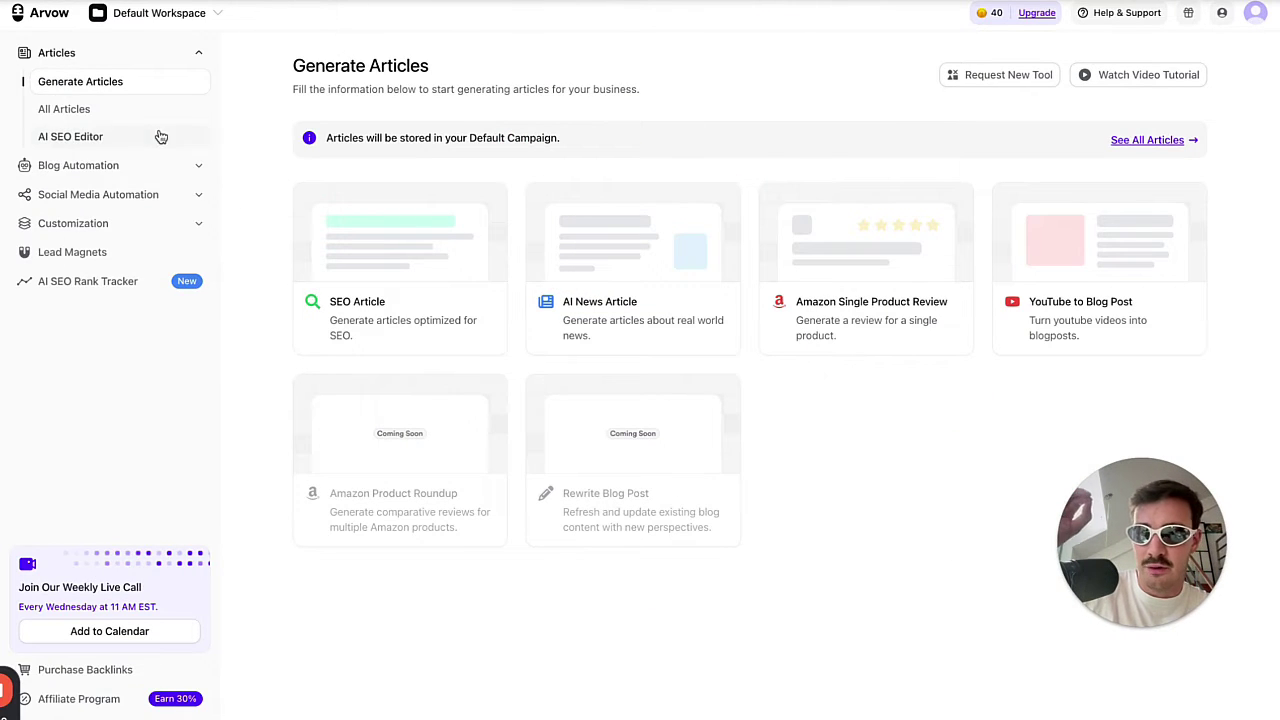
- Open the Site Optimizers list under Blog Automation, examine the form for creating an optimizer, and dismiss it
{"action": "left_click", "coordinate": [120, 166]}
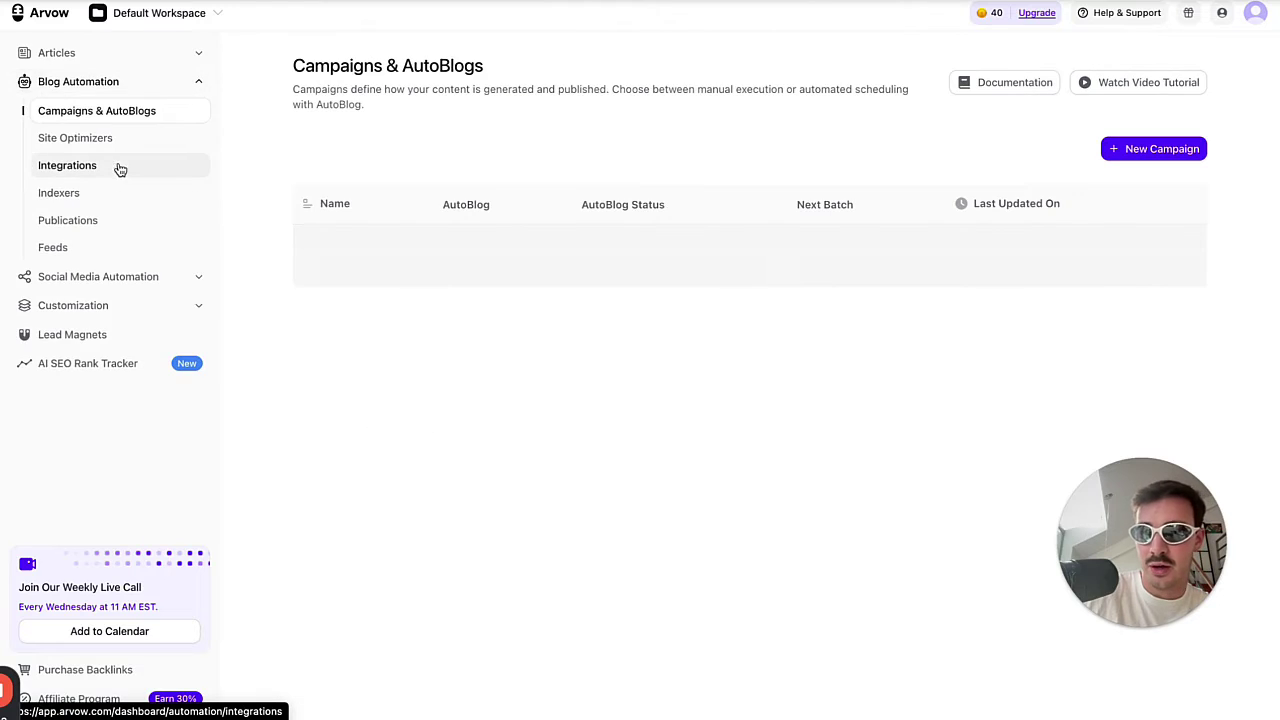
{"action": "left_click", "coordinate": [128, 139]}
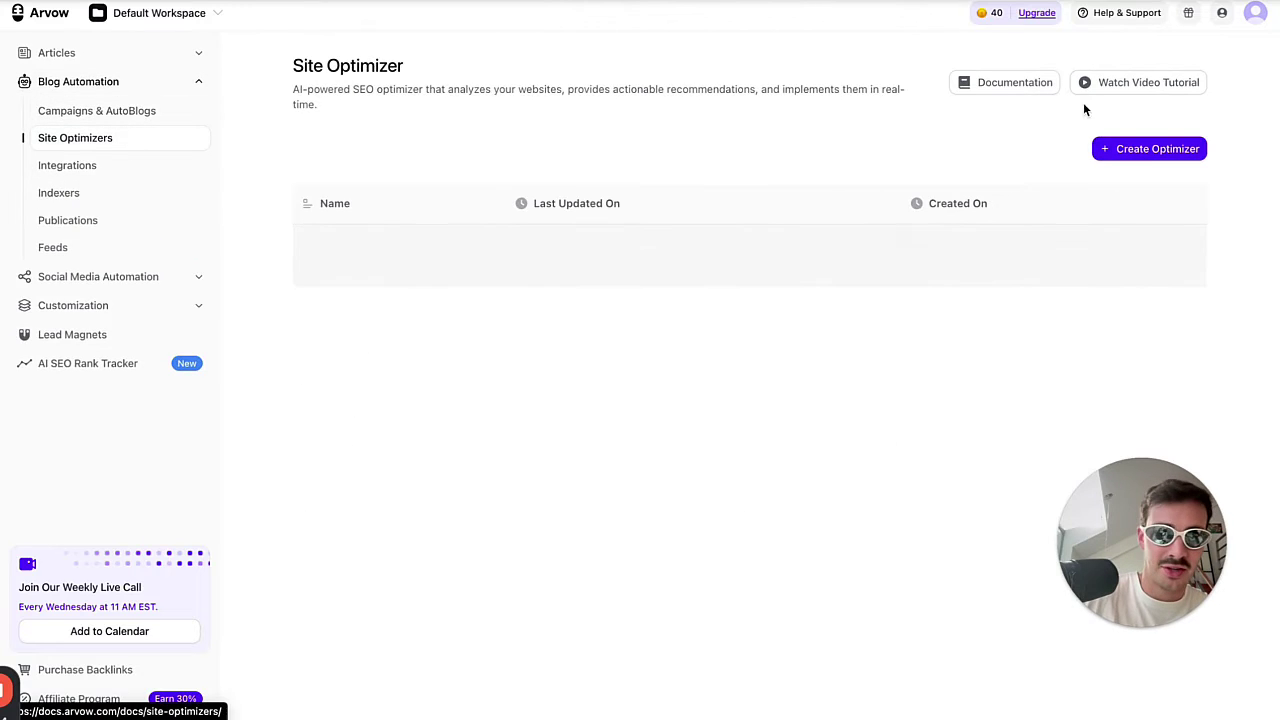
{"action": "left_click", "coordinate": [1151, 148]}
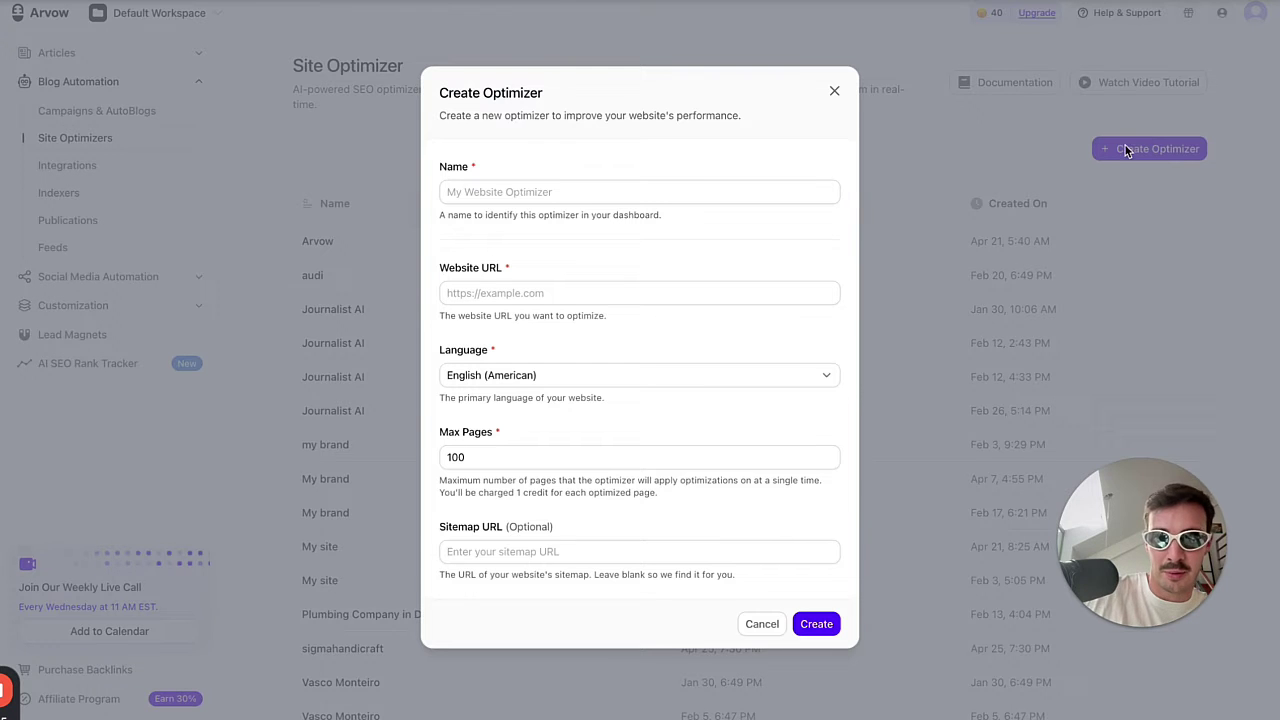
{"action": "left_click", "coordinate": [528, 384]}
{"action": "left_click", "coordinate": [528, 384]}
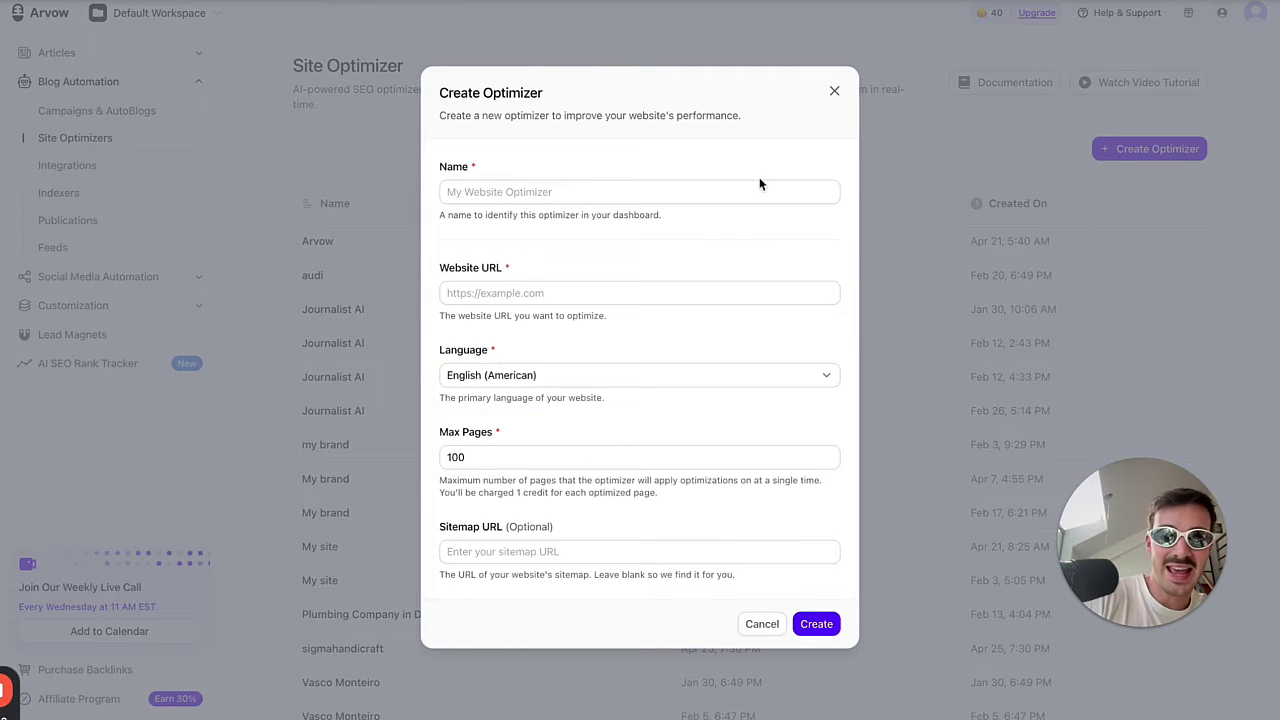
{"action": "left_click", "coordinate": [831, 91]}
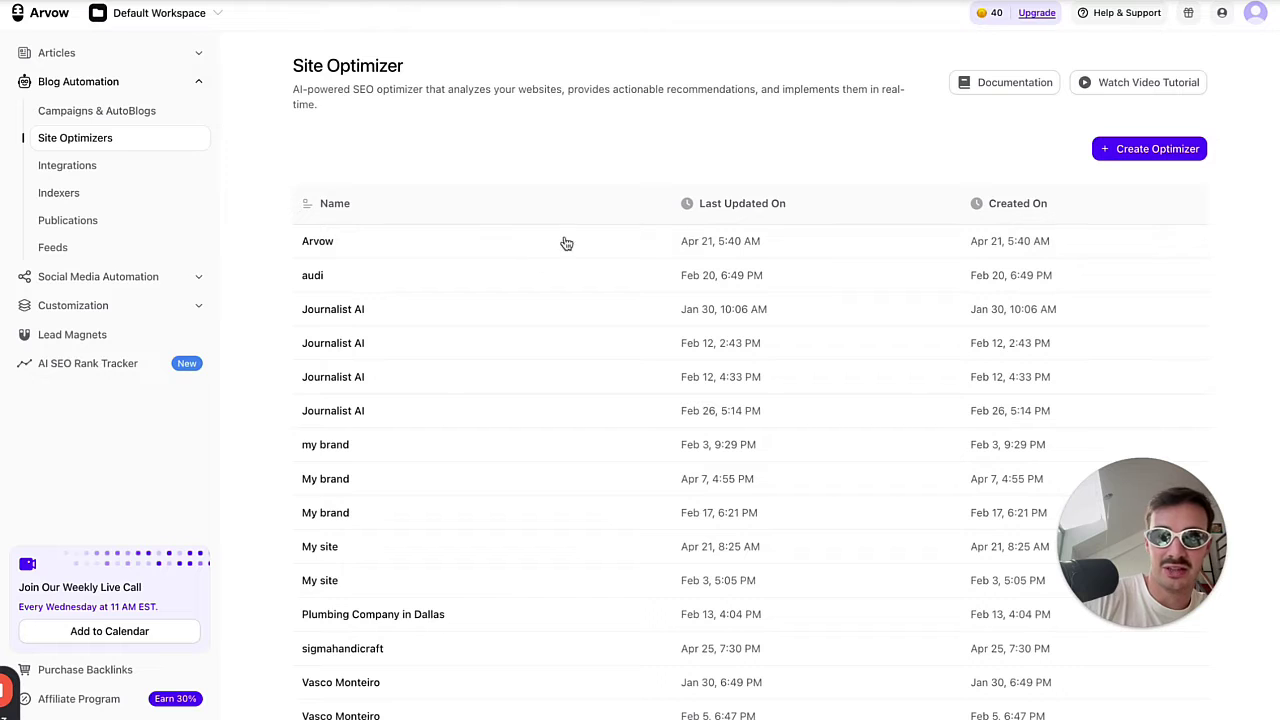
- Open the Arvow optimizer, mark its site URL, Pages Analyzed card and optimization categories in red, and leave drawing mode
{"action": "left_click", "coordinate": [470, 258]}
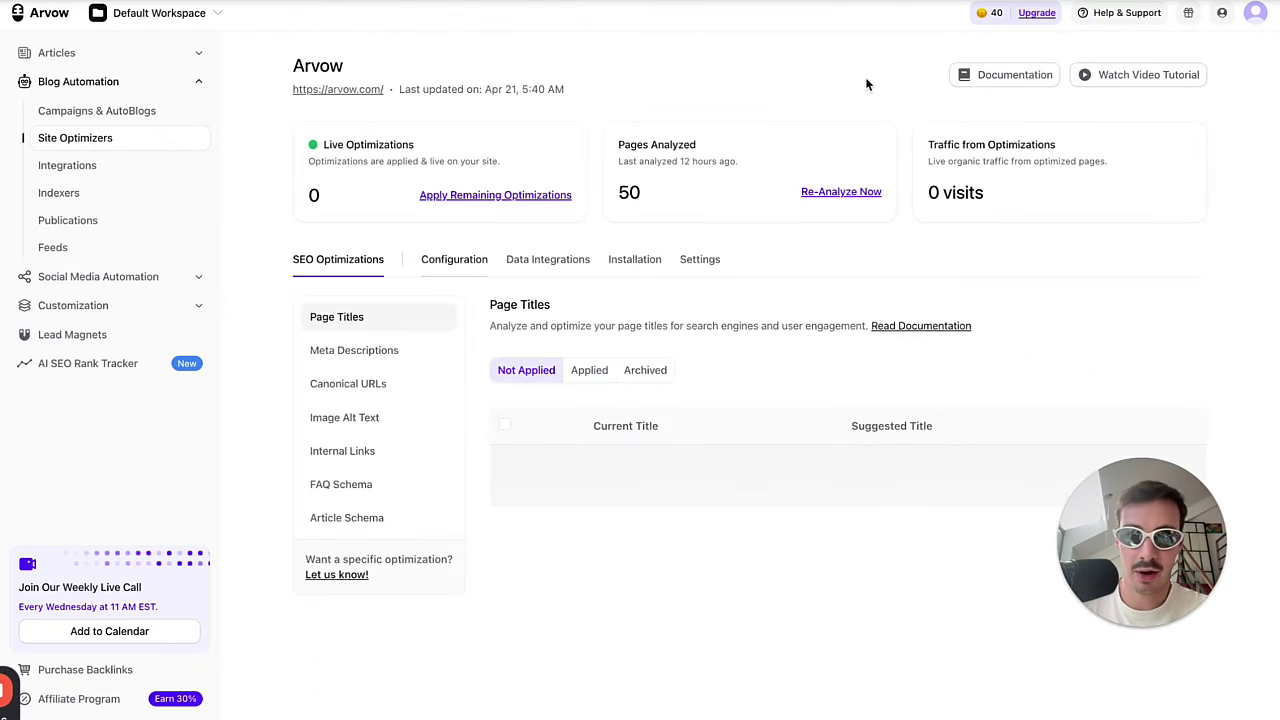
{"action": "key", "text": "alt+shift+d"}
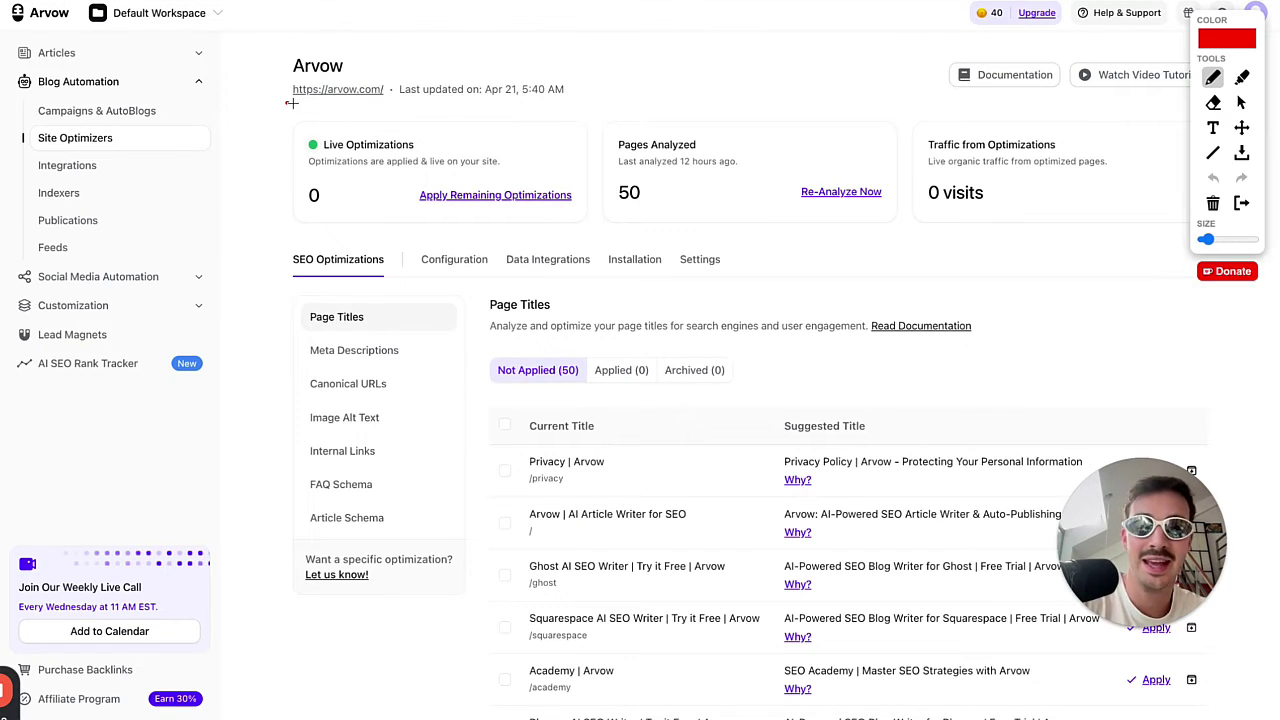
{"action": "mouse_move", "coordinate": [575, 172]}
{"action": "left_mouse_down"}
{"action": "mouse_move", "coordinate": [882, 165]}
{"action": "mouse_move", "coordinate": [708, 91]}
{"action": "left_mouse_up"}
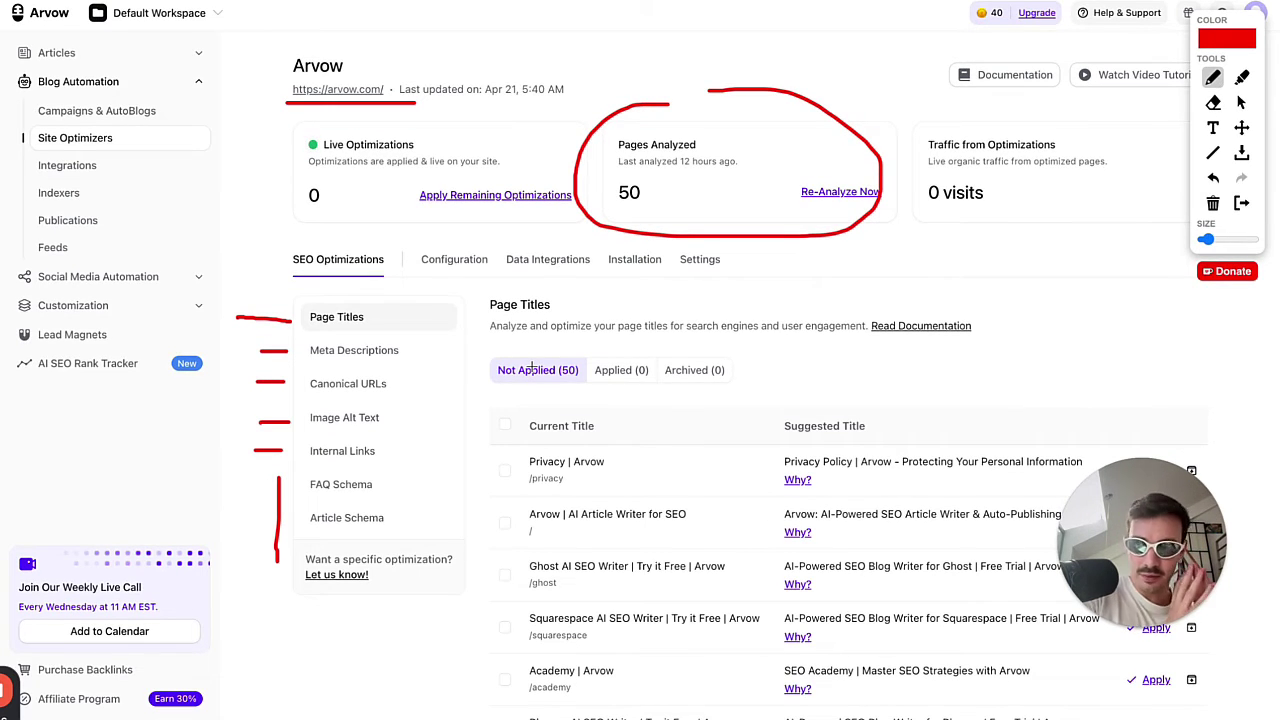
{"action": "left_click", "coordinate": [1241, 203]}
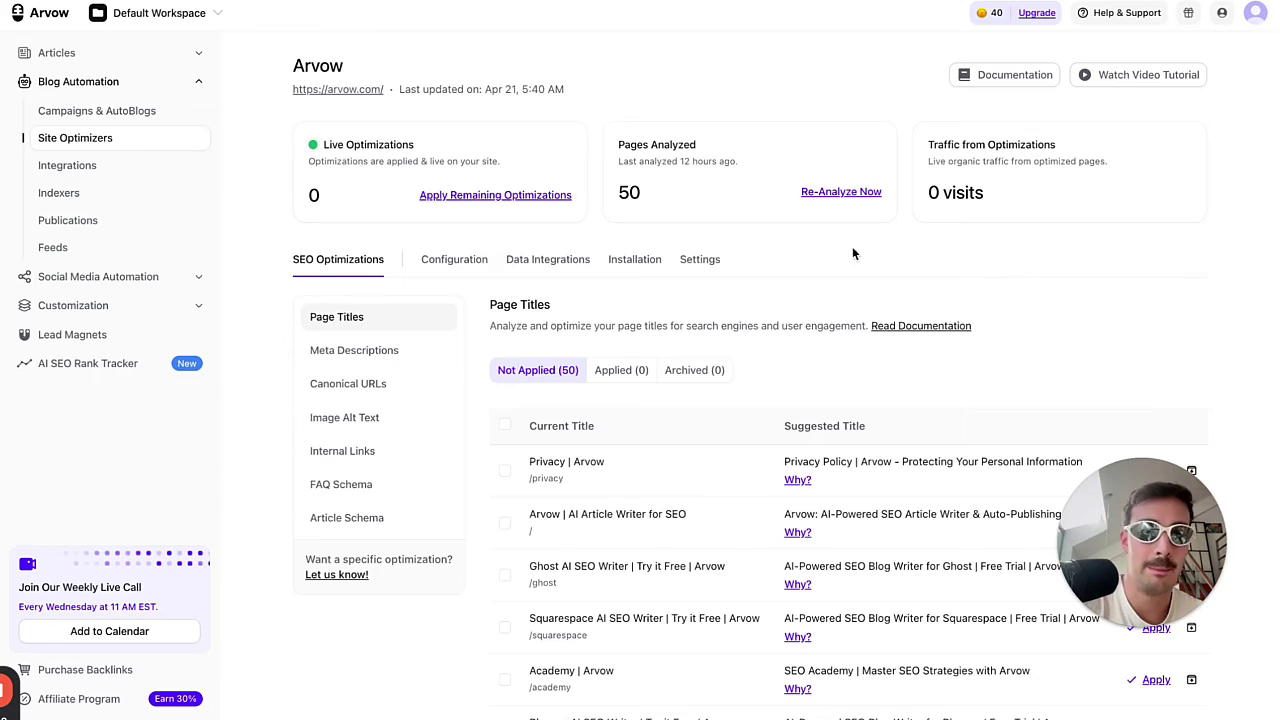
- Copy the /ai-seo-editor path from the page title suggestions and open that page of arvow.com in a new tab
{"action": "scroll", "coordinate": [691, 372], "scroll_direction": "down", "scroll_amount": 5}
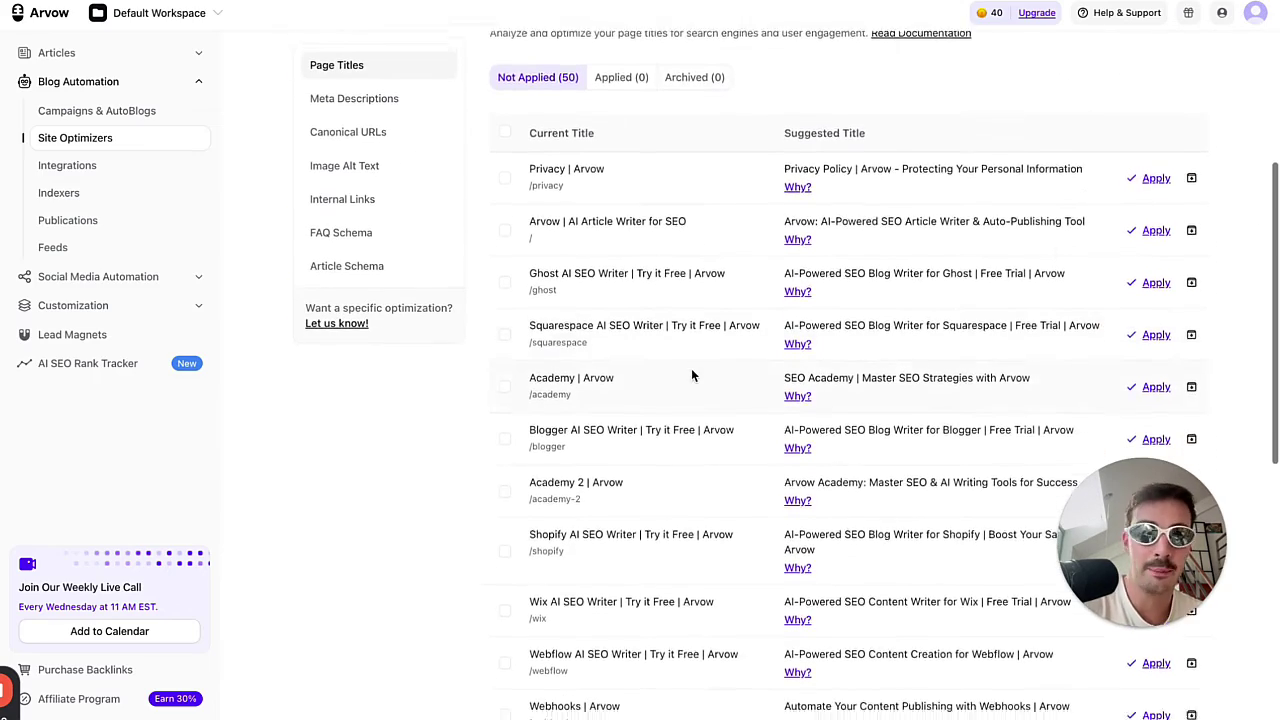
{"action": "scroll", "coordinate": [691, 372], "scroll_direction": "down", "scroll_amount": 4}
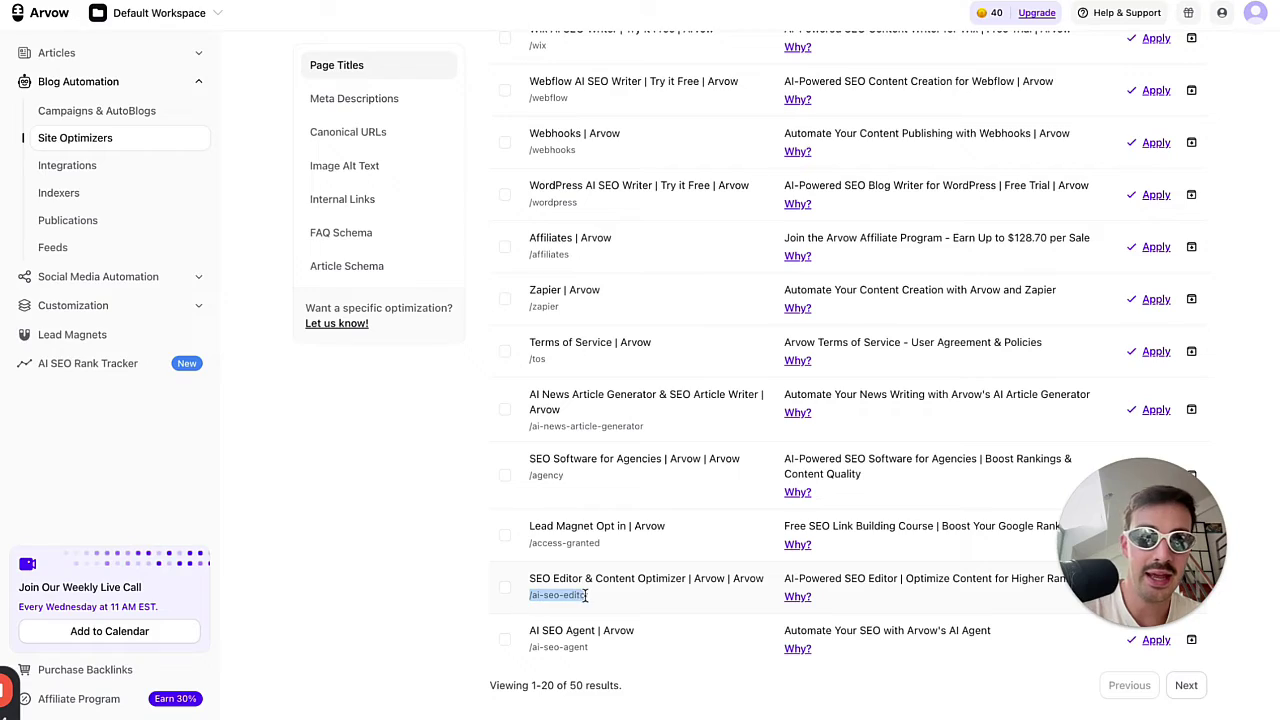
{"action": "key", "text": "ctrl+c"}
{"action": "key", "text": "ctrl+t"}
{"action": "type", "text": "arvow.com"}
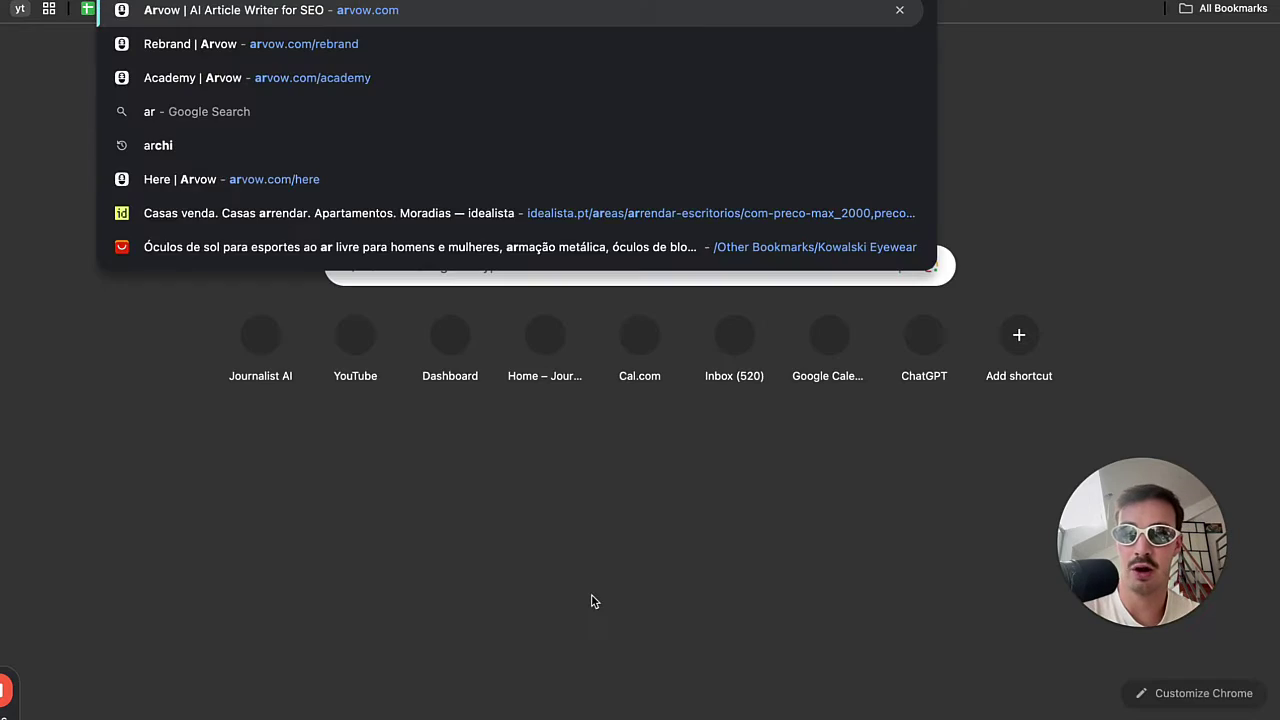
{"action": "key", "text": "ctrl+v"}
{"action": "key", "text": "Return"}
- Examine the AI SEO Content Editor page, from its FAQs and testimonials up to the headline, and return to the optimizer
{"action": "scroll", "coordinate": [914, 317], "scroll_direction": "down", "scroll_amount": 20}
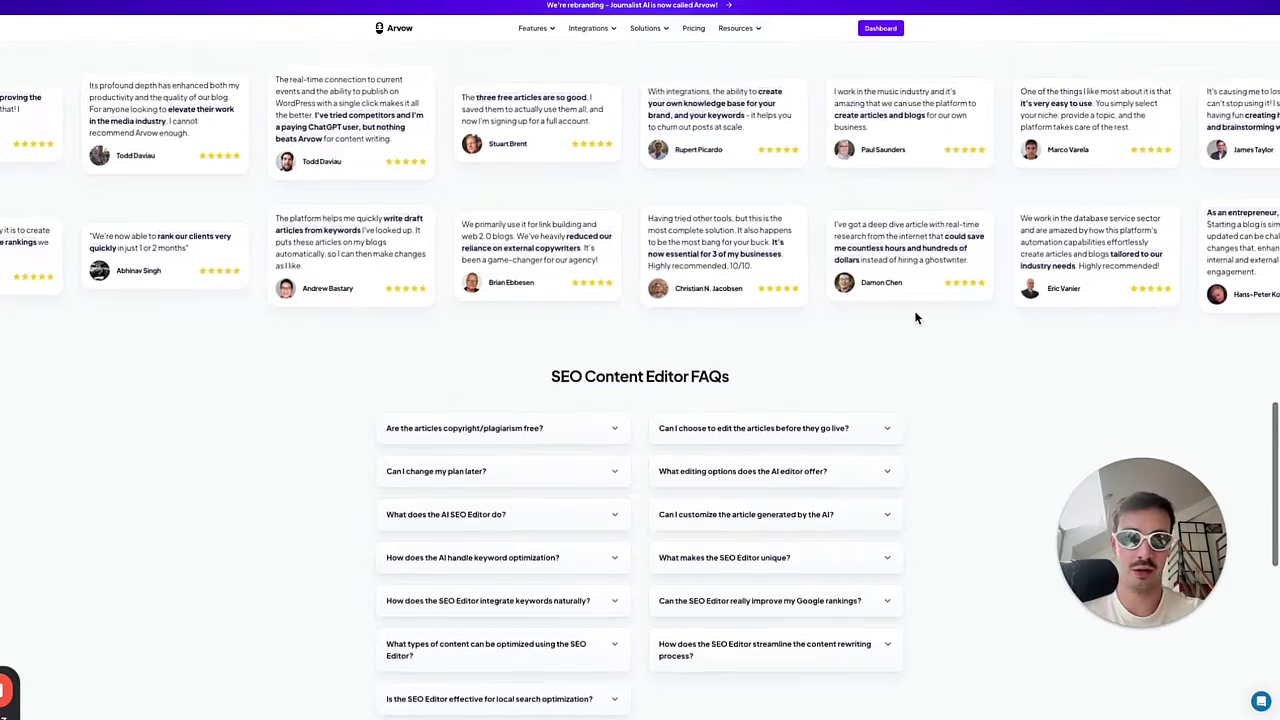
{"action": "scroll", "coordinate": [914, 317], "scroll_direction": "up", "scroll_amount": 3}
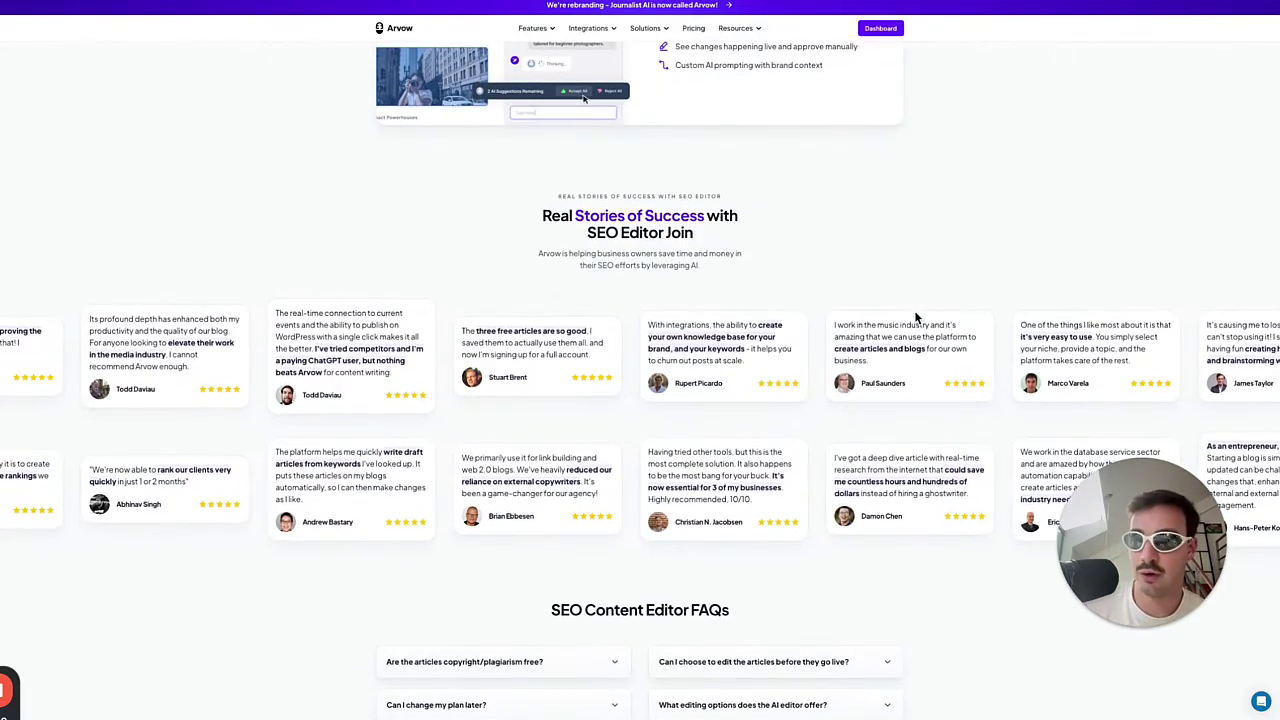
{"action": "scroll", "coordinate": [914, 317], "scroll_direction": "up", "scroll_amount": 20}
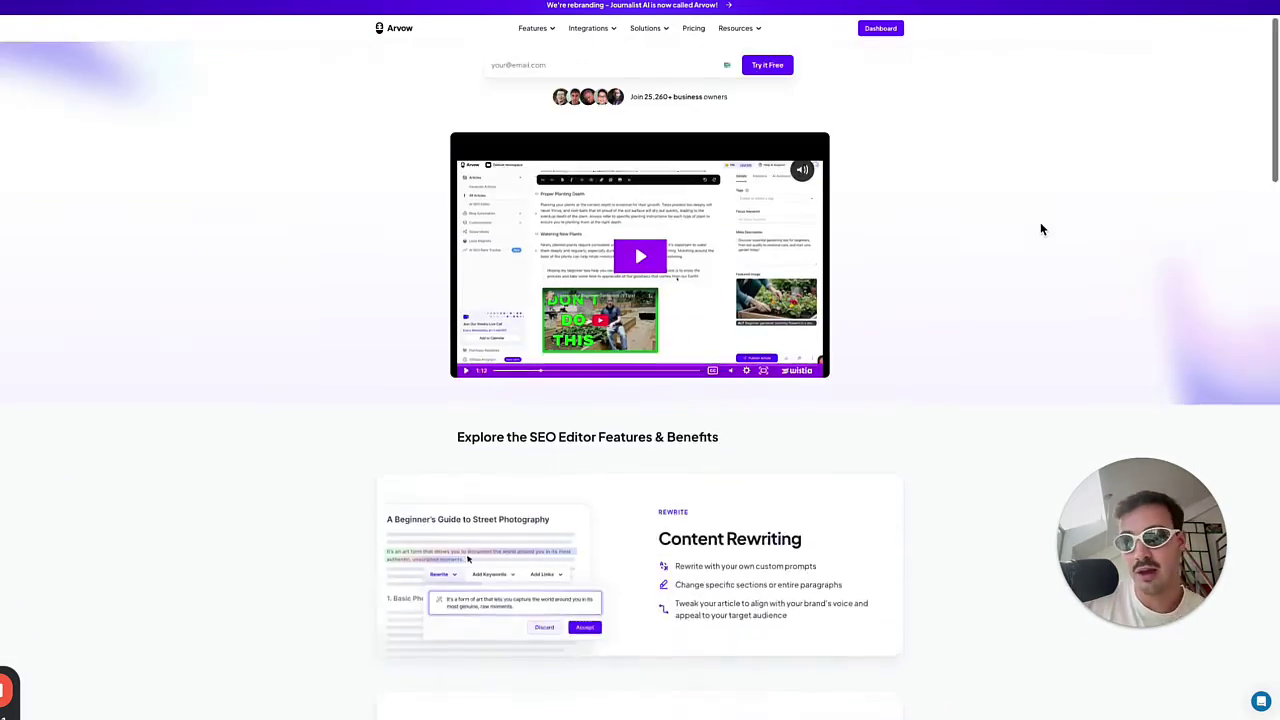
{"action": "scroll", "coordinate": [1040, 229], "scroll_direction": "up", "scroll_amount": 1}
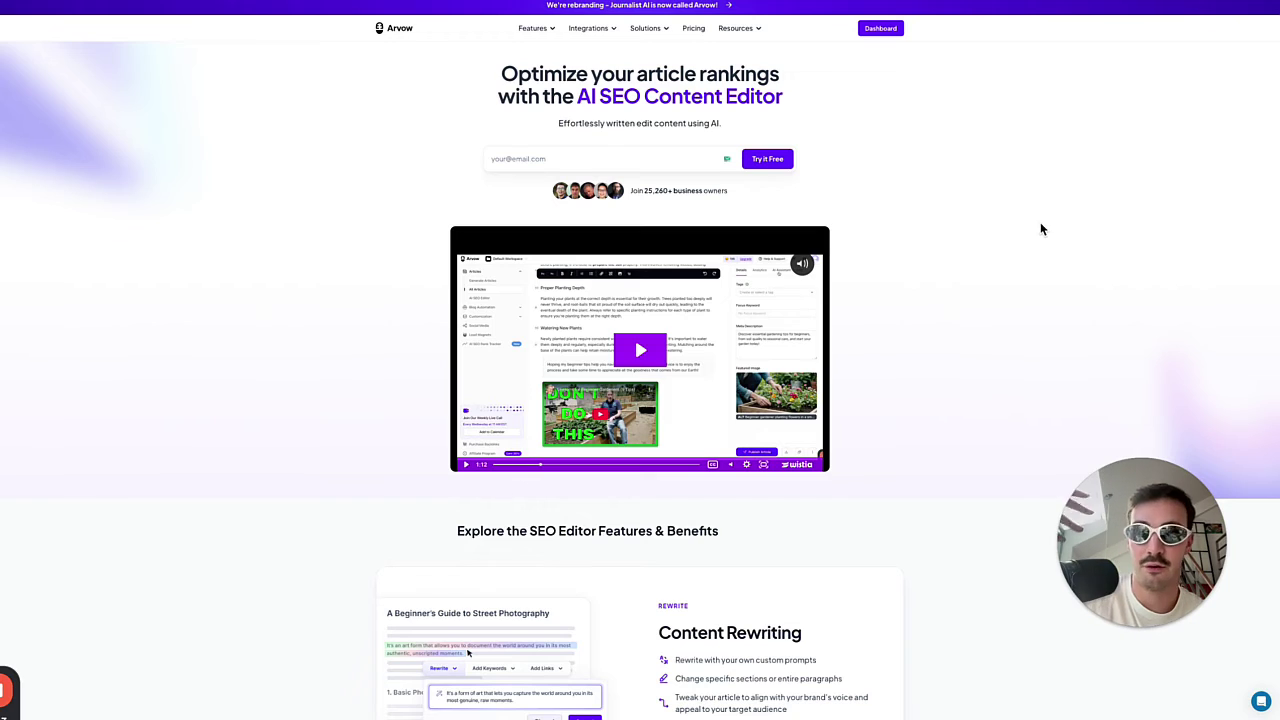
{"action": "scroll", "coordinate": [708, 336], "scroll_direction": "down", "scroll_amount": 10}
{"action": "scroll", "coordinate": [708, 336], "scroll_direction": "up", "scroll_amount": 7}
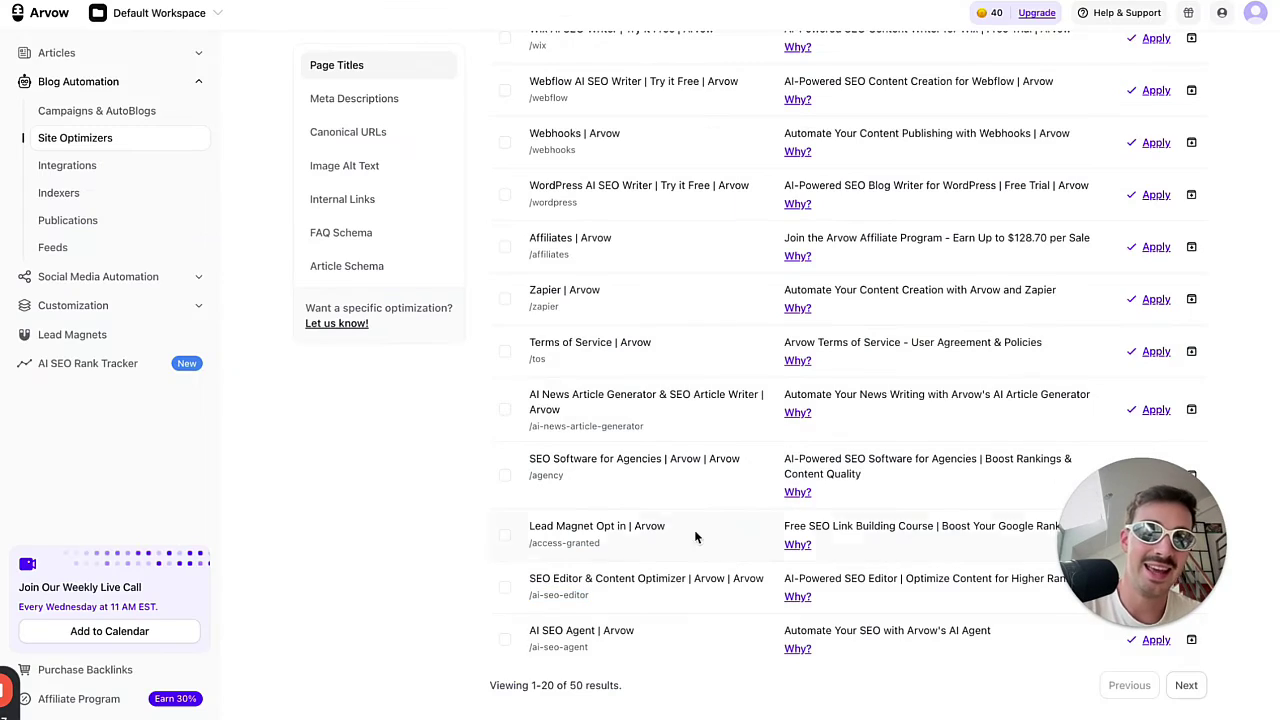
- Highlight the current title of the /ai-seo-editor page and compare it with its suggested title and the reasoning behind it
{"action": "scroll", "coordinate": [550, 507], "scroll_direction": "up", "scroll_amount": 7}
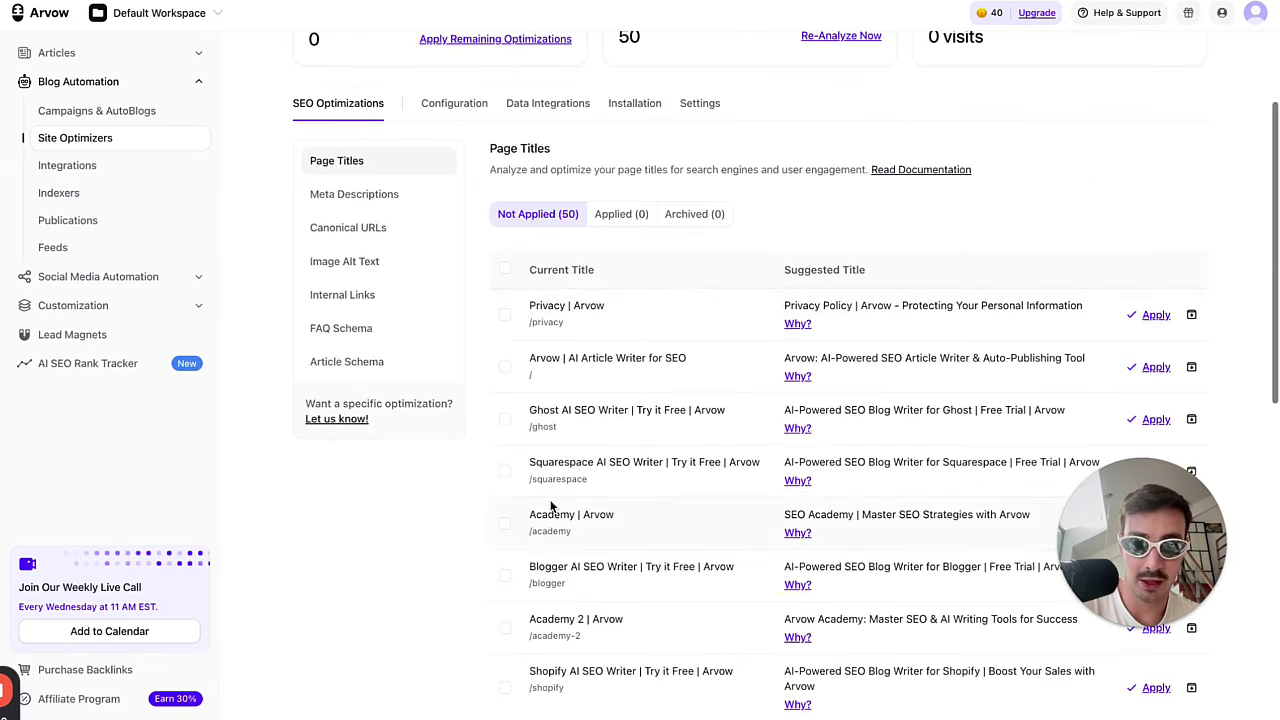
{"action": "scroll", "coordinate": [559, 550], "scroll_direction": "down", "scroll_amount": 7}
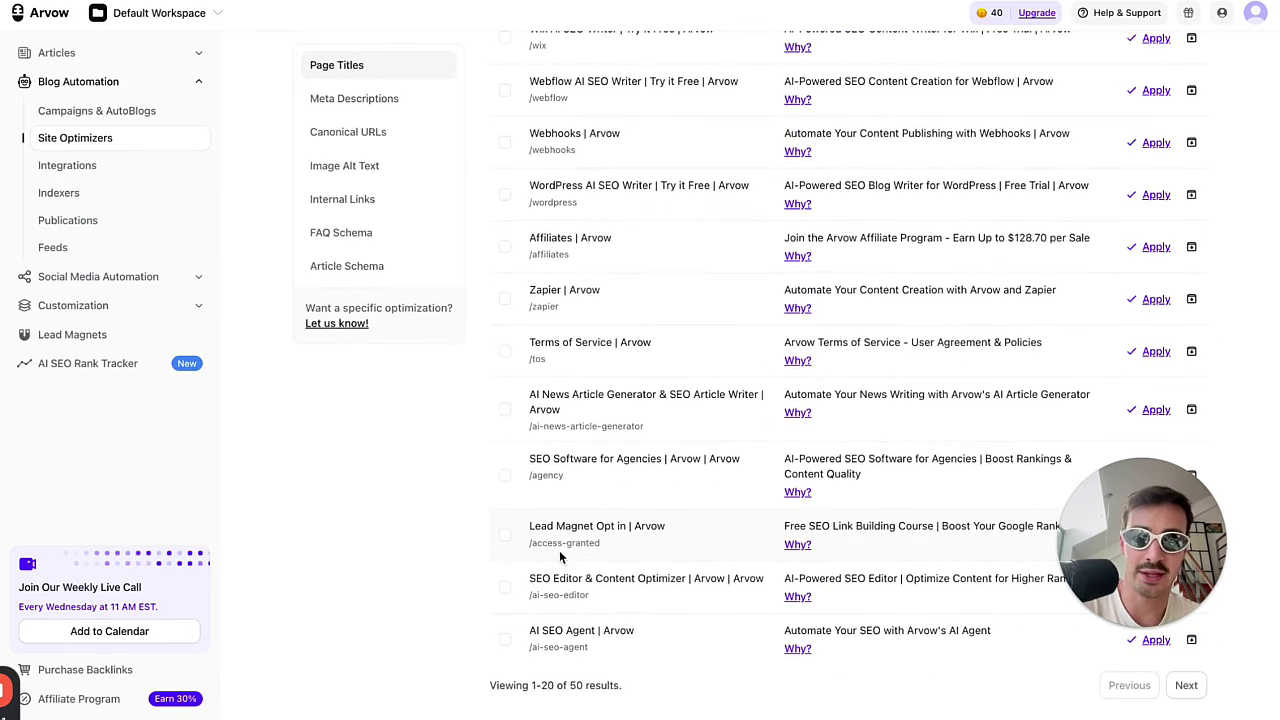
{"action": "mouse_move", "coordinate": [529, 578]}
{"action": "left_mouse_down"}
{"action": "mouse_move", "coordinate": [764, 580]}
{"action": "mouse_move", "coordinate": [529, 580]}
{"action": "left_mouse_up"}
{"action": "left_click", "coordinate": [763, 581]}
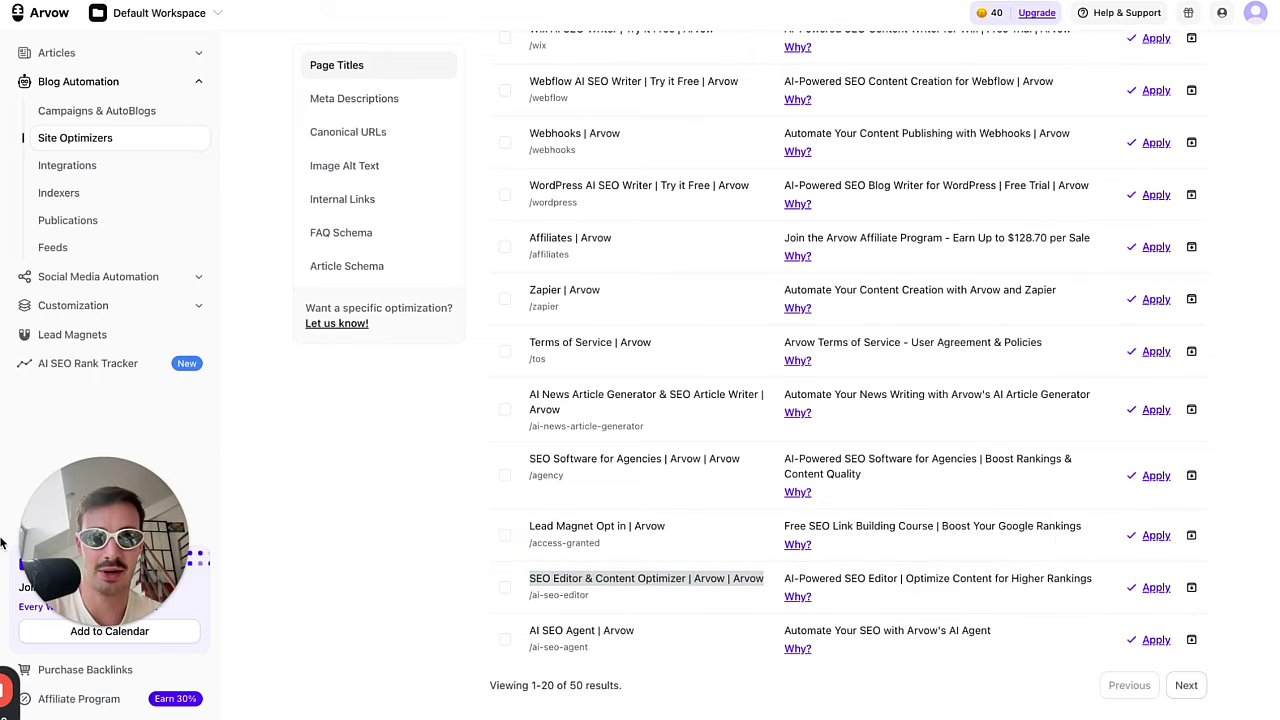
{"action": "scroll", "coordinate": [949, 483], "scroll_direction": "up", "scroll_amount": 10}
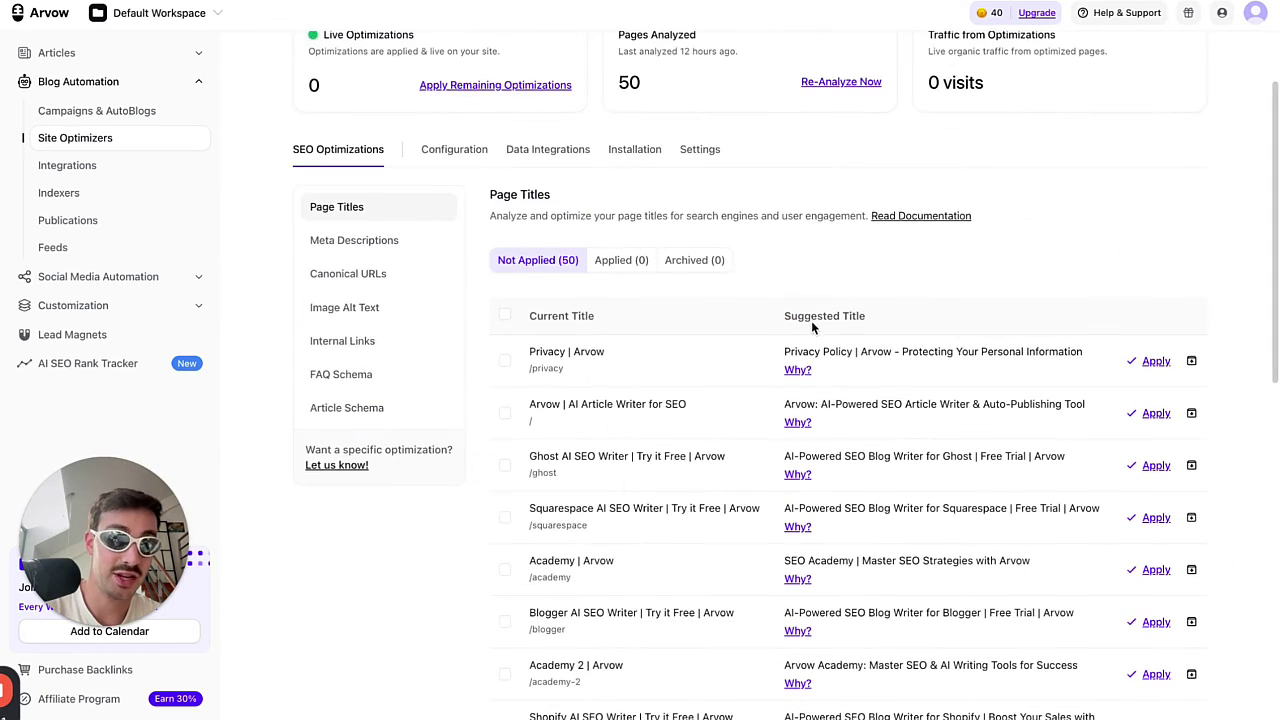
{"action": "scroll", "coordinate": [811, 320], "scroll_direction": "down", "scroll_amount": 10}
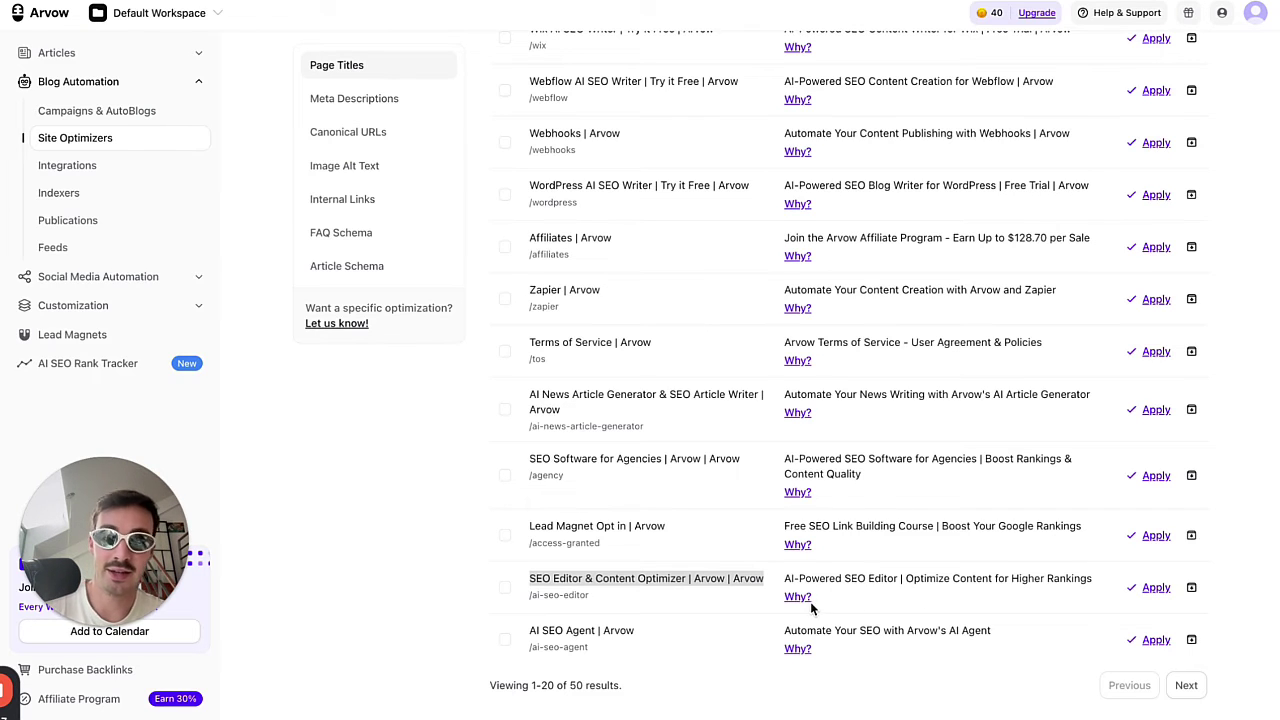
{"action": "mouse_move", "coordinate": [808, 605]}
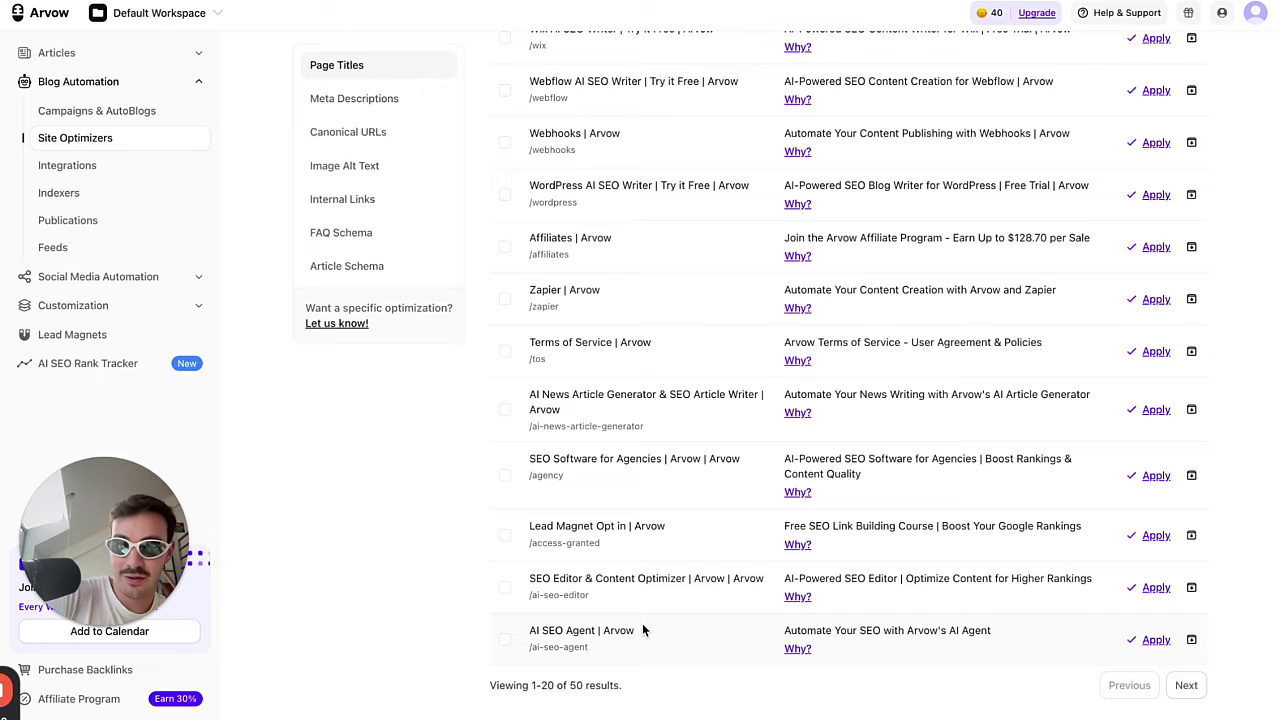
- Highlight the suggested title for the /ai-seo-agent page and read the explanation for that suggestion
{"action": "scroll", "coordinate": [642, 623], "scroll_direction": "up", "scroll_amount": 8}
{"action": "scroll", "coordinate": [612, 491], "scroll_direction": "down", "scroll_amount": 10}
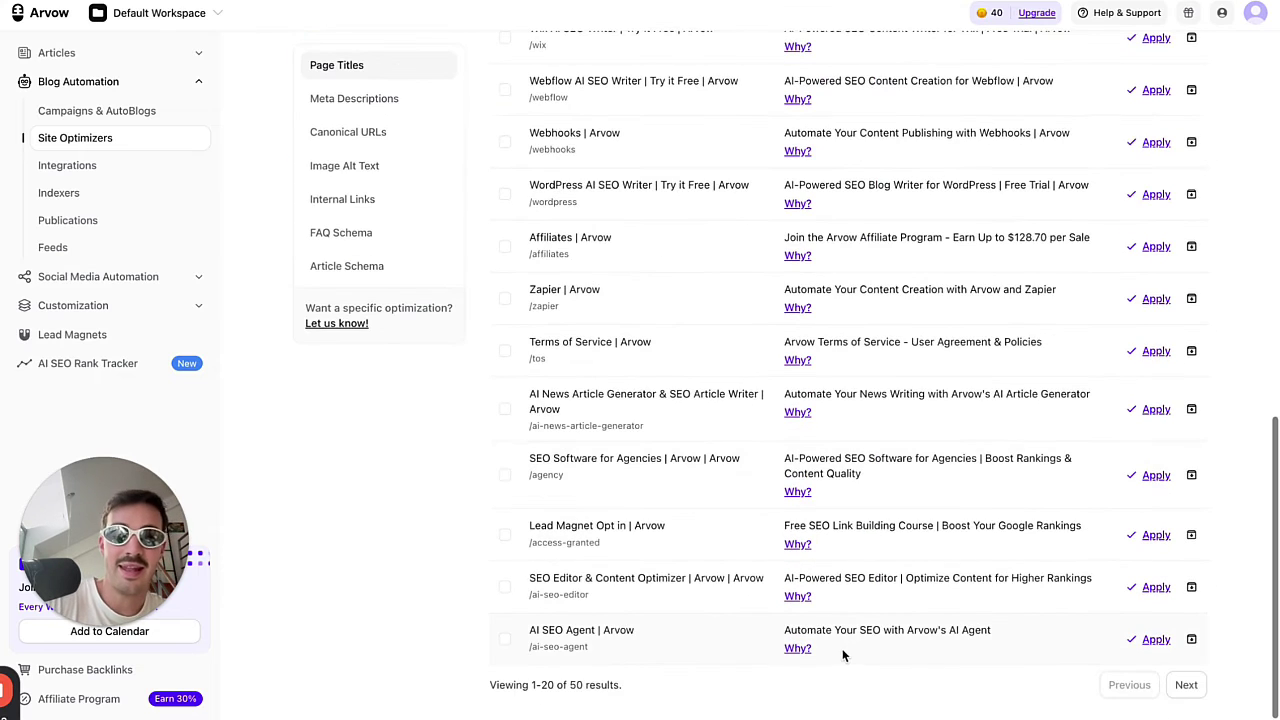
{"action": "left_click_drag", "start_coordinate": [806, 630], "coordinate": [1020, 632]}
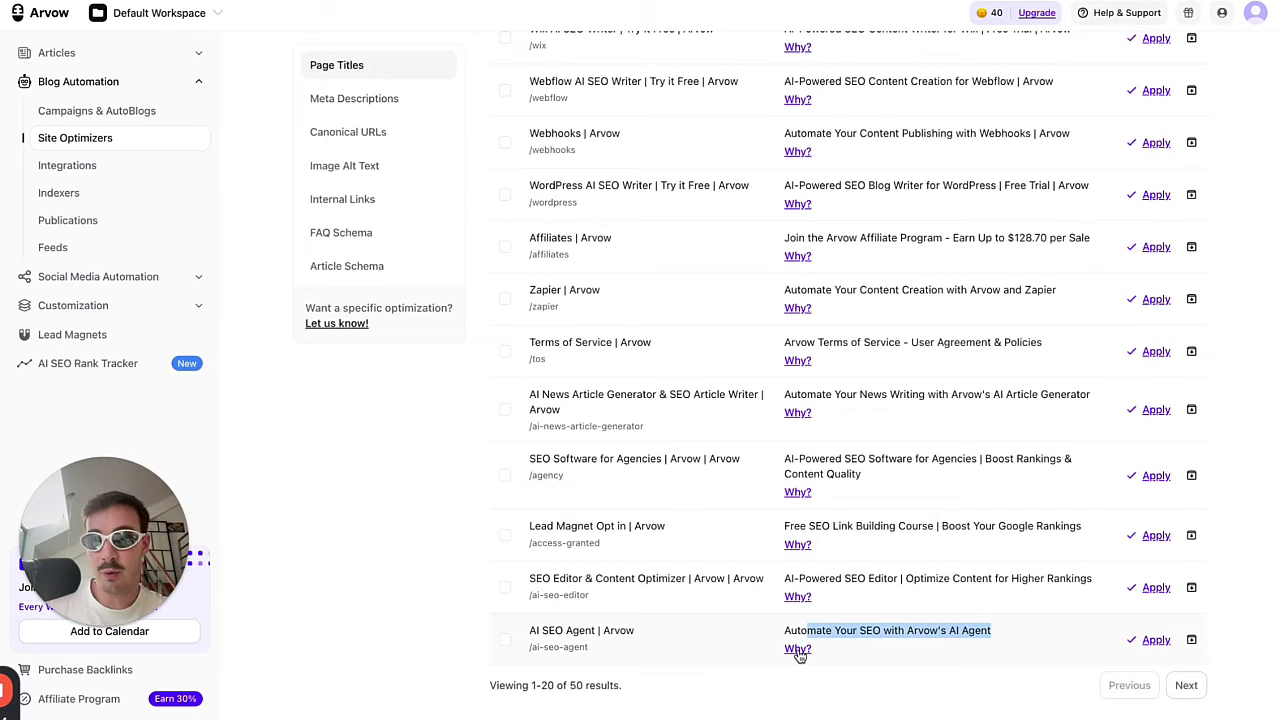
{"action": "mouse_move", "coordinate": [798, 652]}
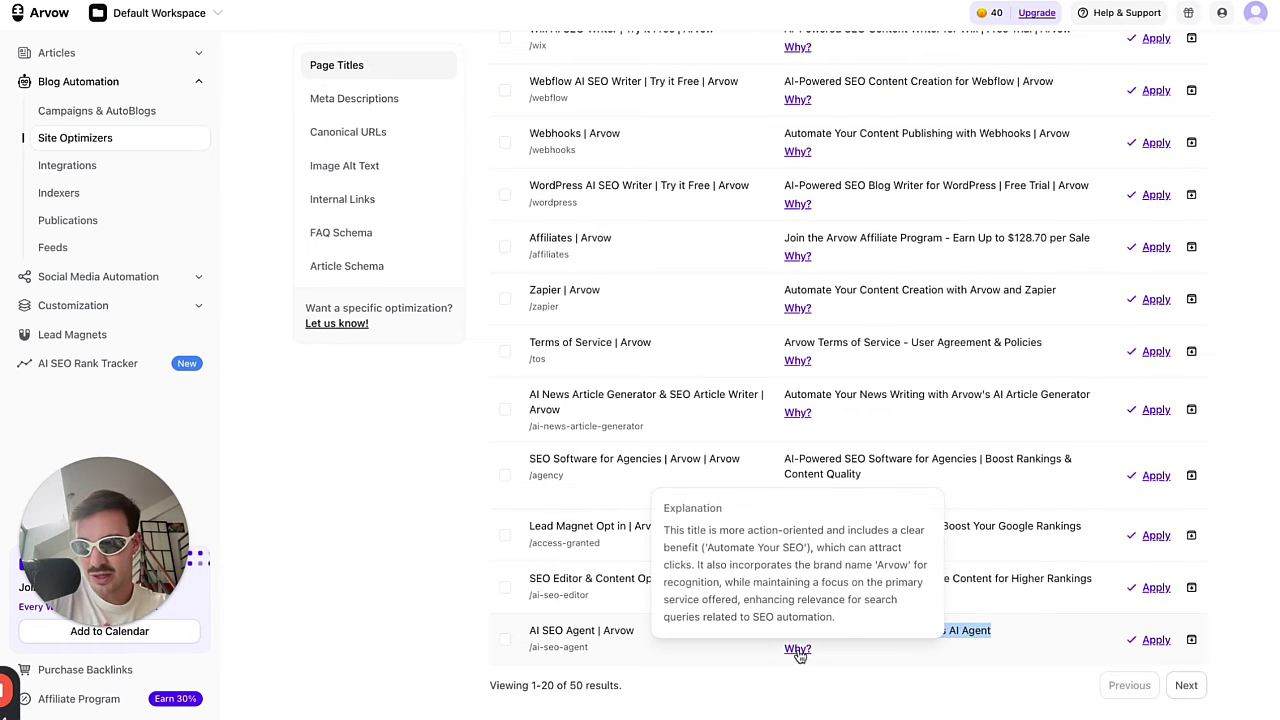
{"action": "left_click", "coordinate": [977, 617]}
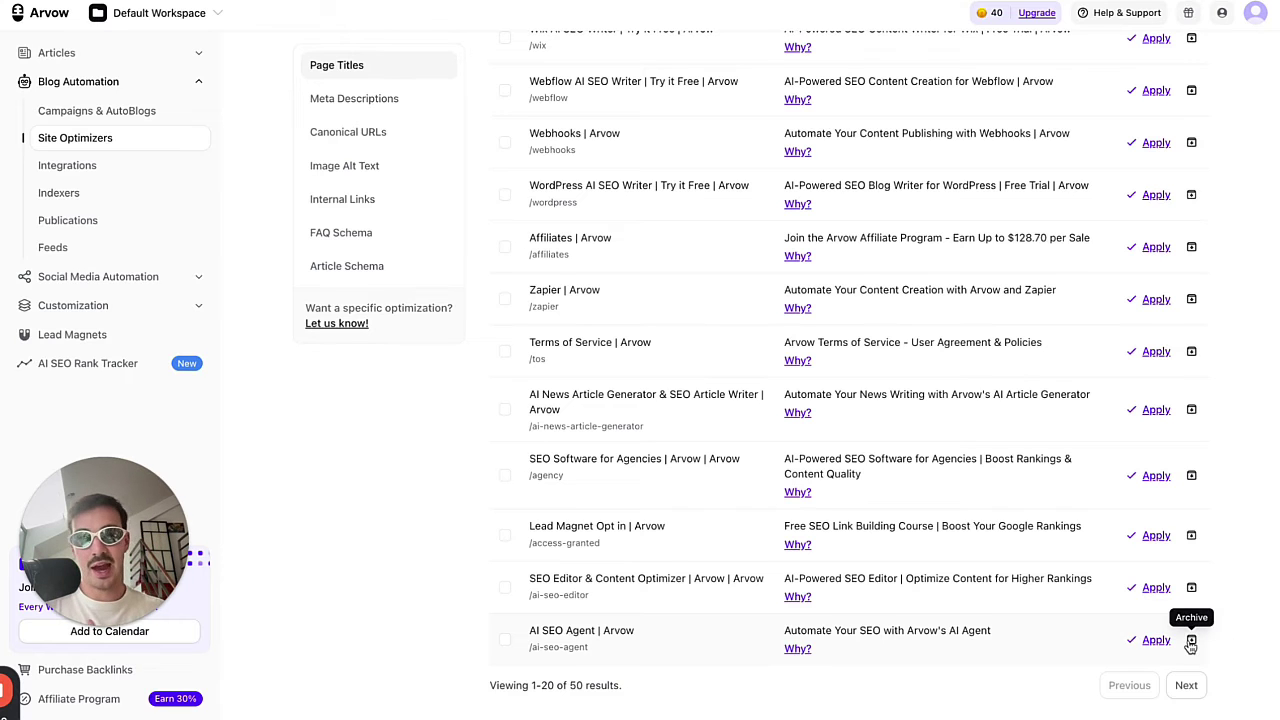
- View the Meta Descriptions and Internal Links optimization categories
{"action": "scroll", "coordinate": [1100, 394], "scroll_direction": "up", "scroll_amount": 10}
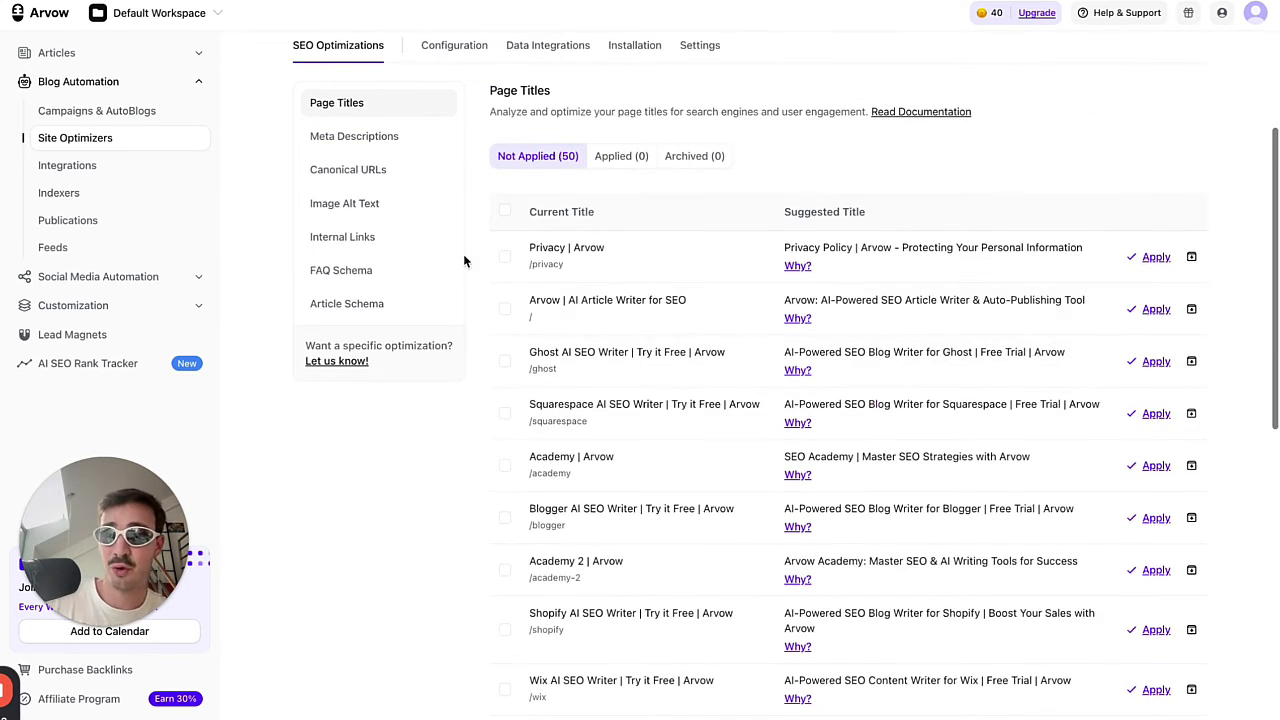
{"action": "left_click", "coordinate": [400, 180]}
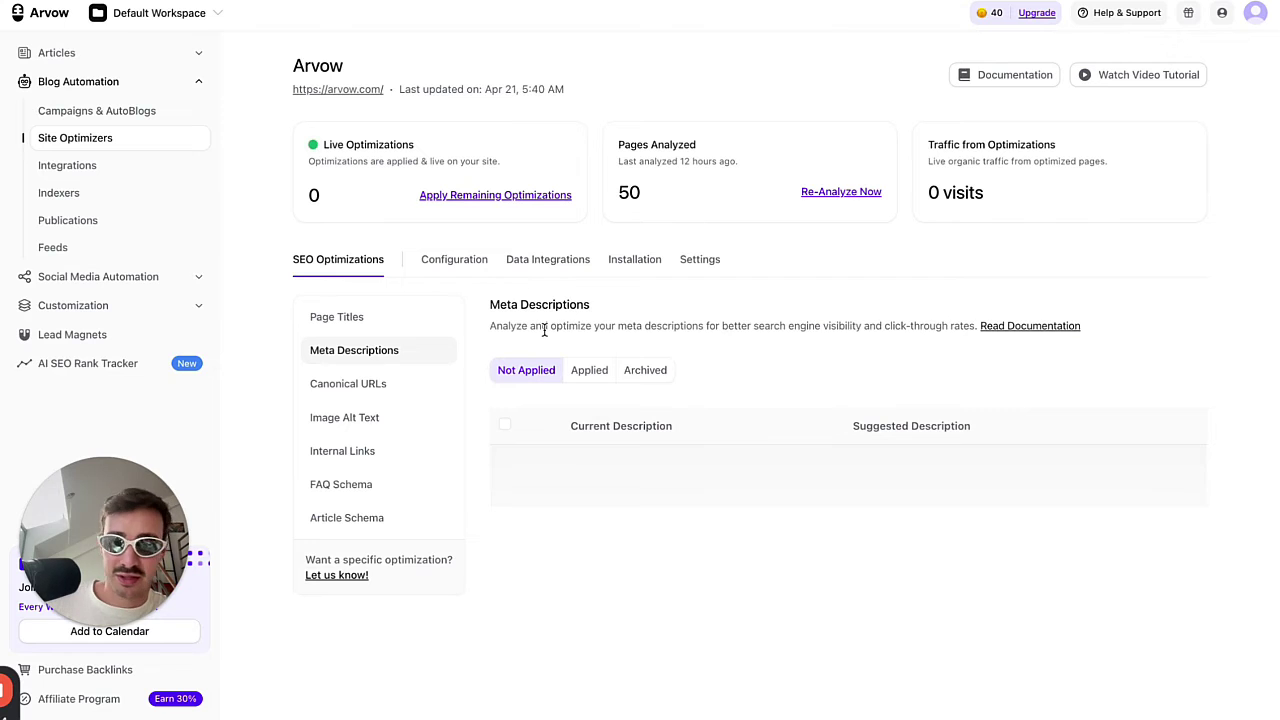
{"action": "scroll", "coordinate": [597, 394], "scroll_direction": "down", "scroll_amount": 1}
{"action": "left_click", "coordinate": [342, 415]}
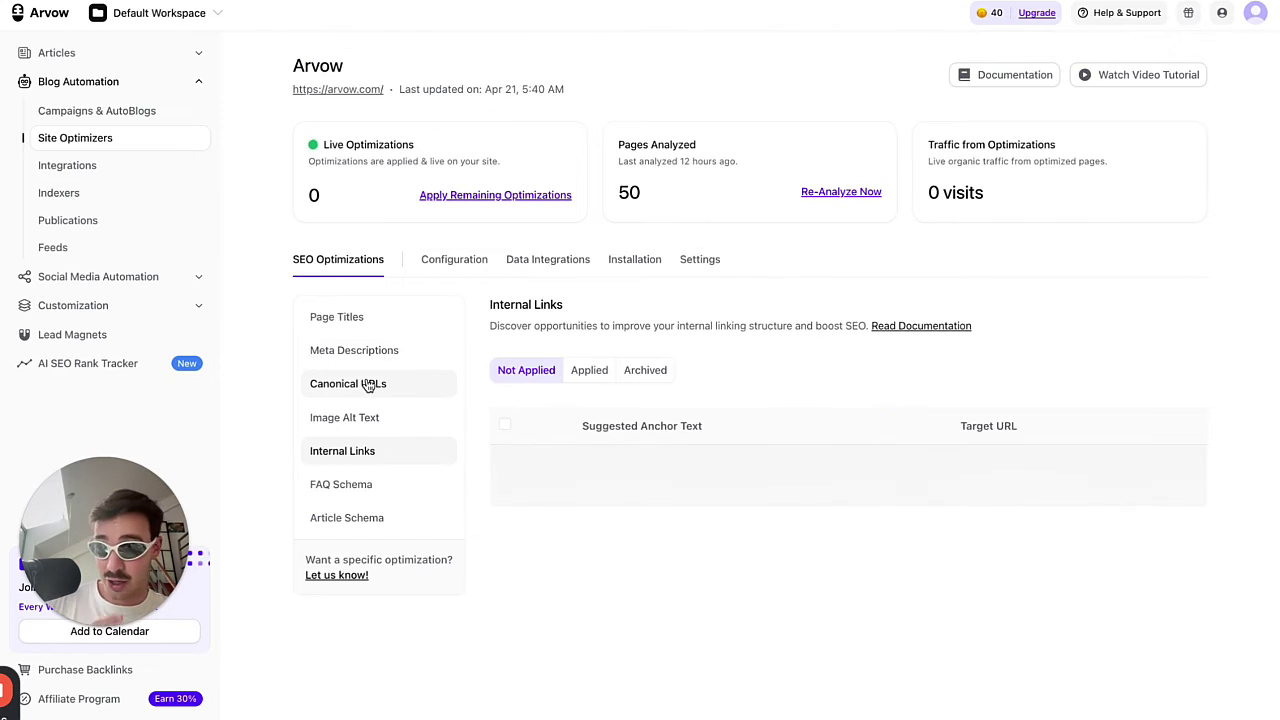
- Open the Image Alt Text suggestions and examine the suggested alt texts for the site's images
{"action": "left_click", "coordinate": [364, 419]}
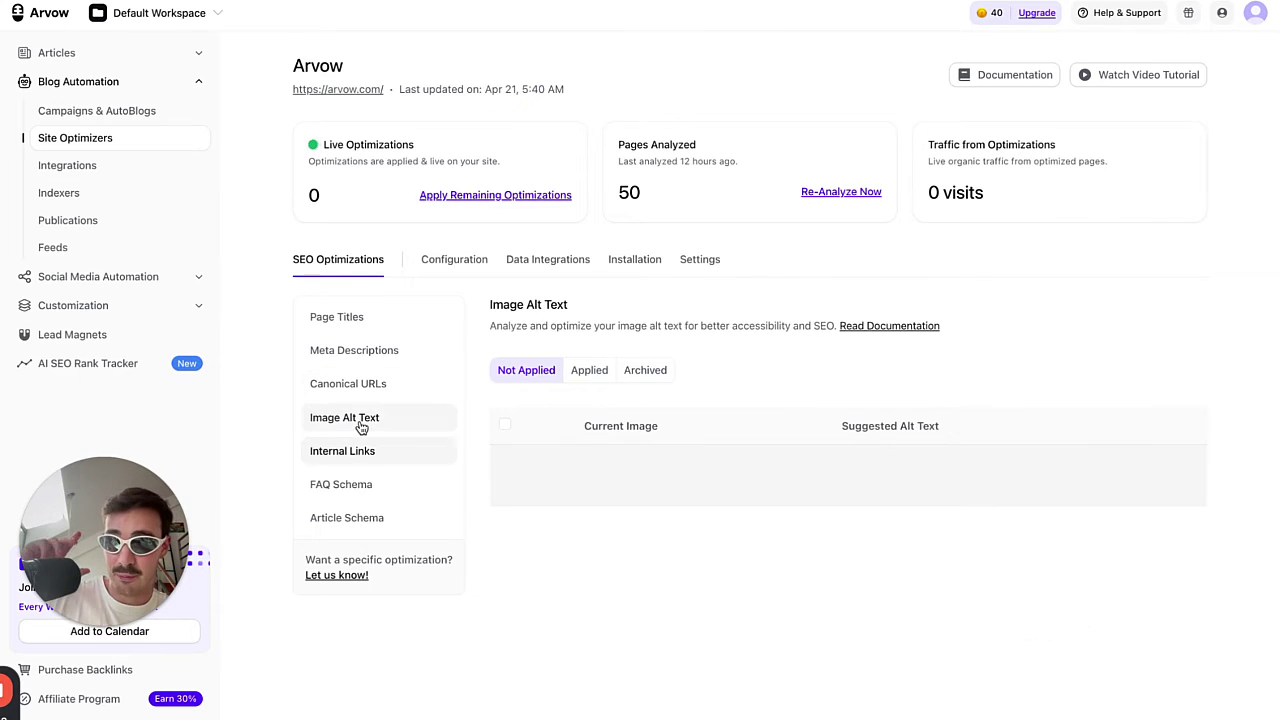
{"action": "scroll", "coordinate": [785, 495], "scroll_direction": "down", "scroll_amount": 5}
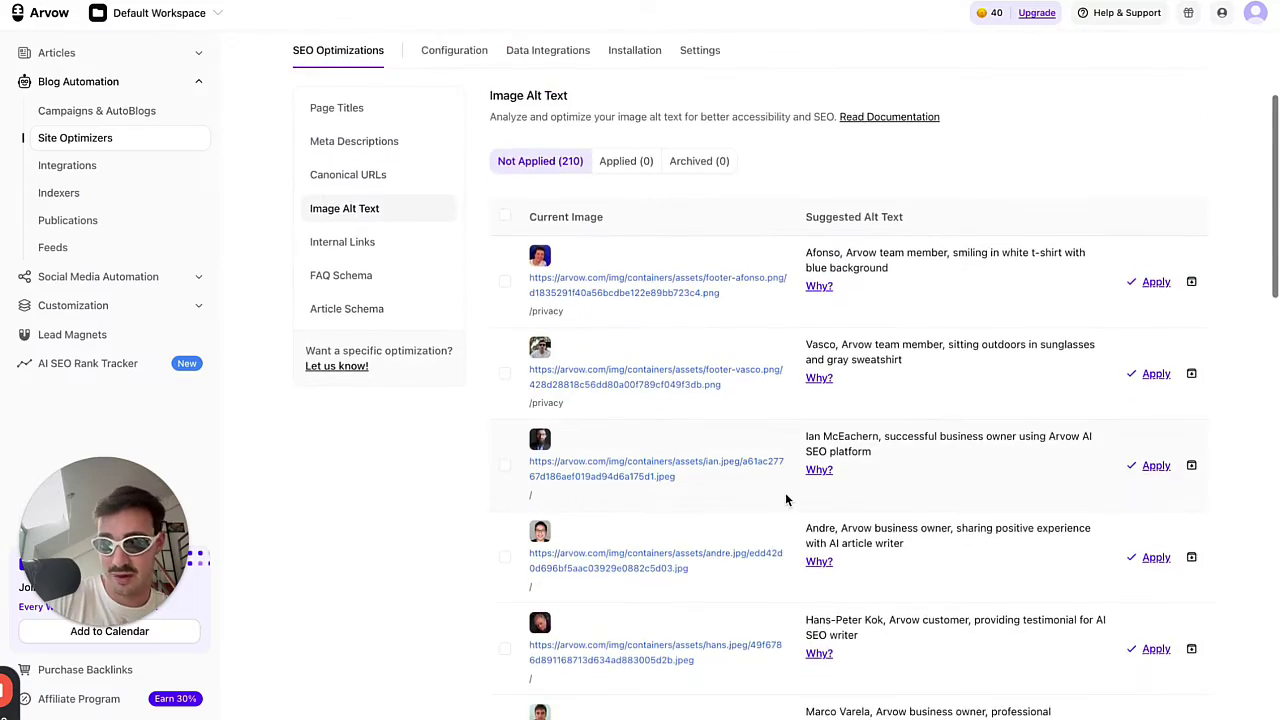
{"action": "scroll", "coordinate": [785, 495], "scroll_direction": "down", "scroll_amount": 12}
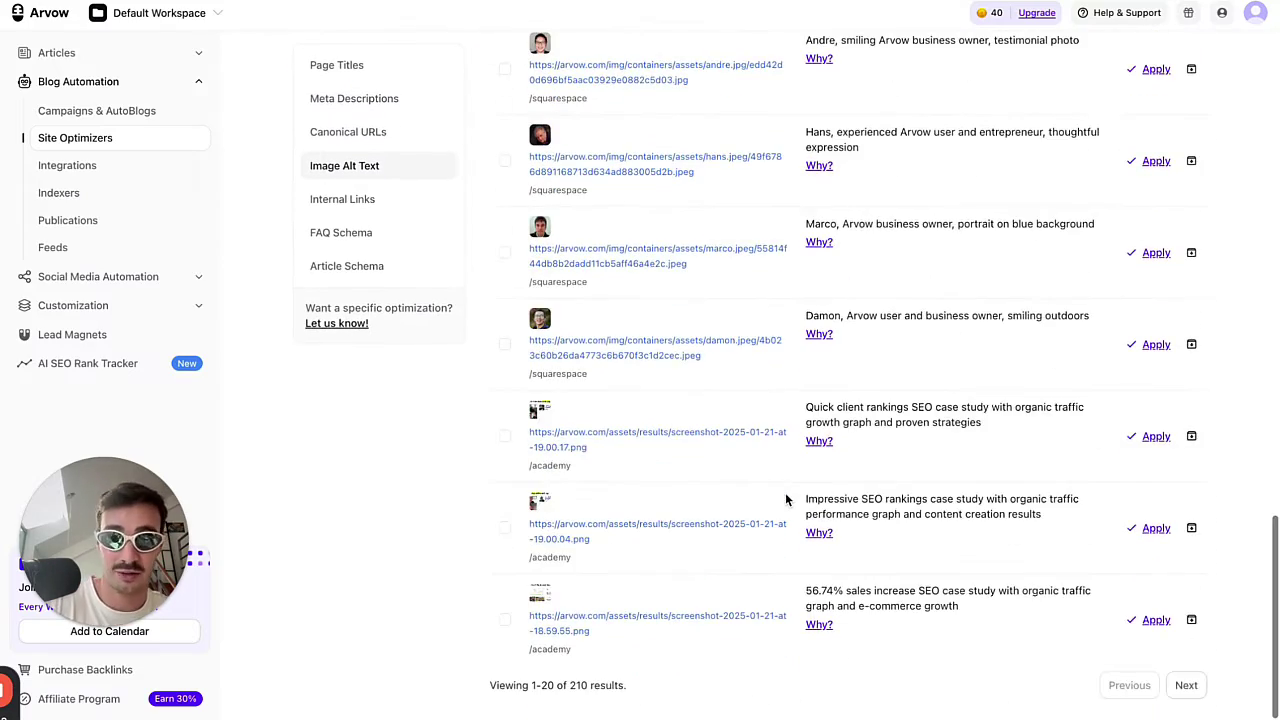
{"action": "scroll", "coordinate": [785, 495], "scroll_direction": "up", "scroll_amount": 5}
{"action": "scroll", "coordinate": [785, 497], "scroll_direction": "up", "scroll_amount": 5}
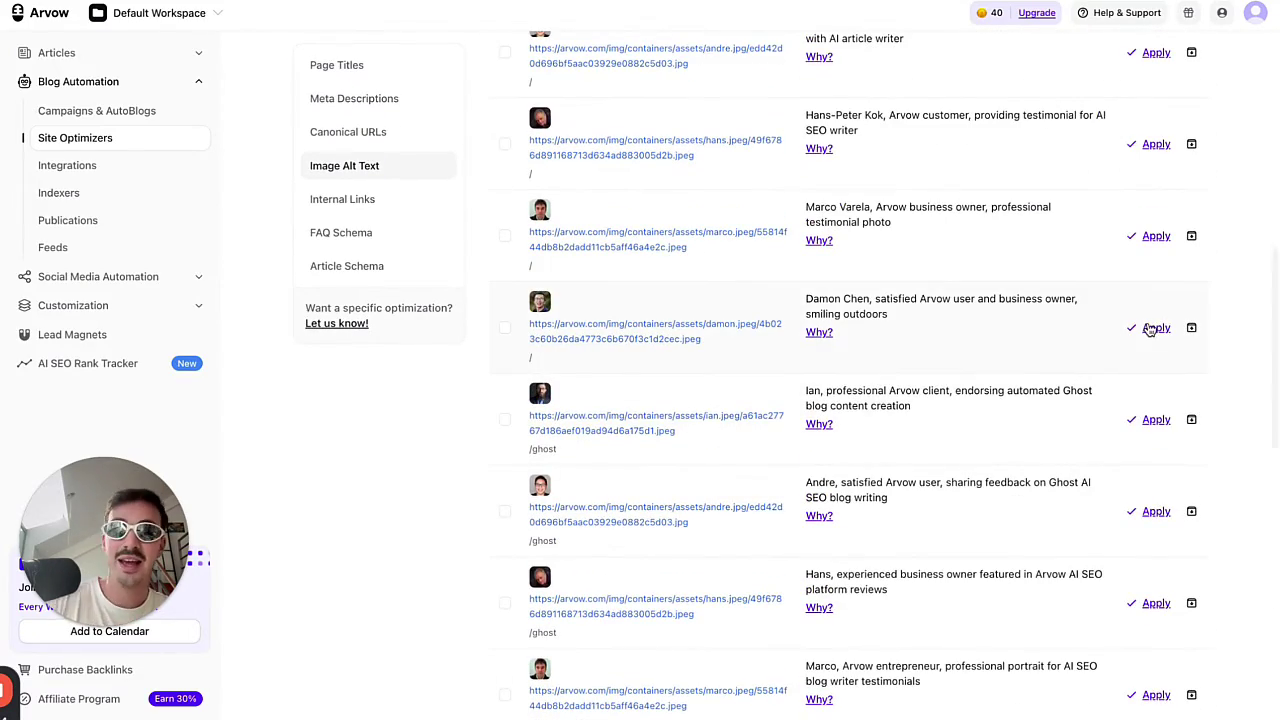
{"action": "scroll", "coordinate": [982, 421], "scroll_direction": "up", "scroll_amount": 2}
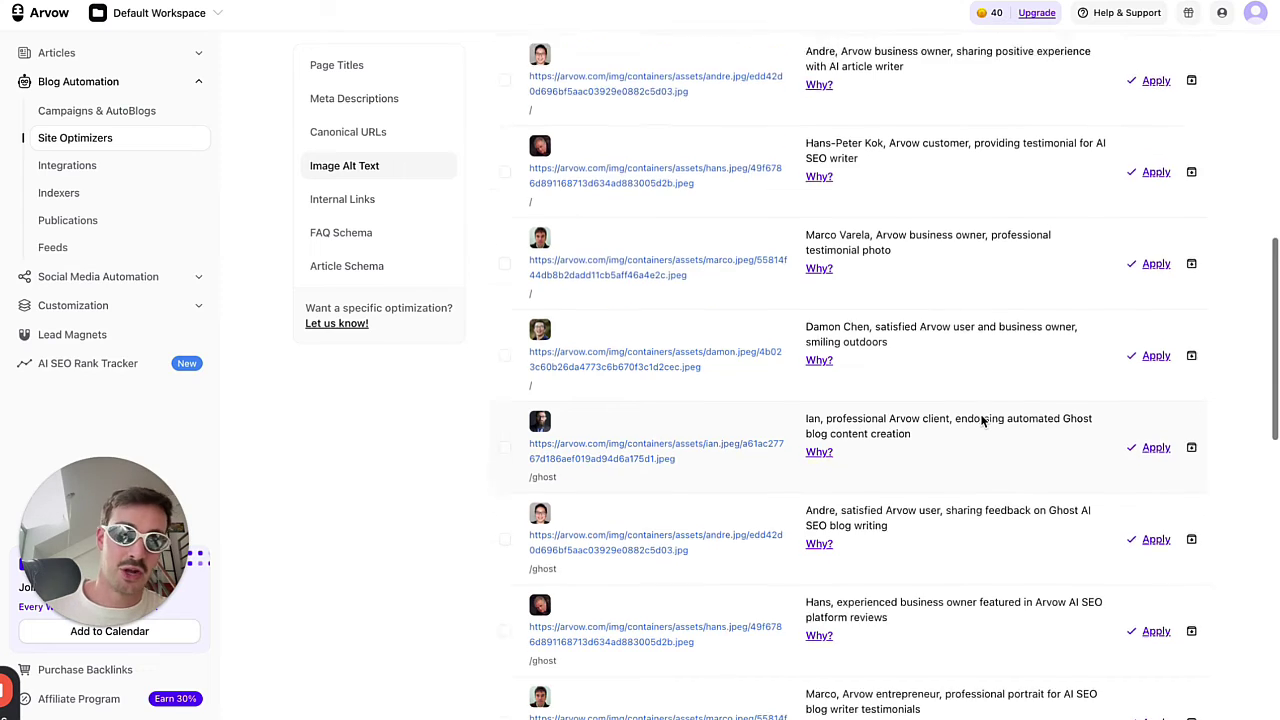
- Open the Internal Links suggestions, sketch six page shapes in red joined by linking lines, and leave drawing mode
{"action": "left_click", "coordinate": [341, 205]}
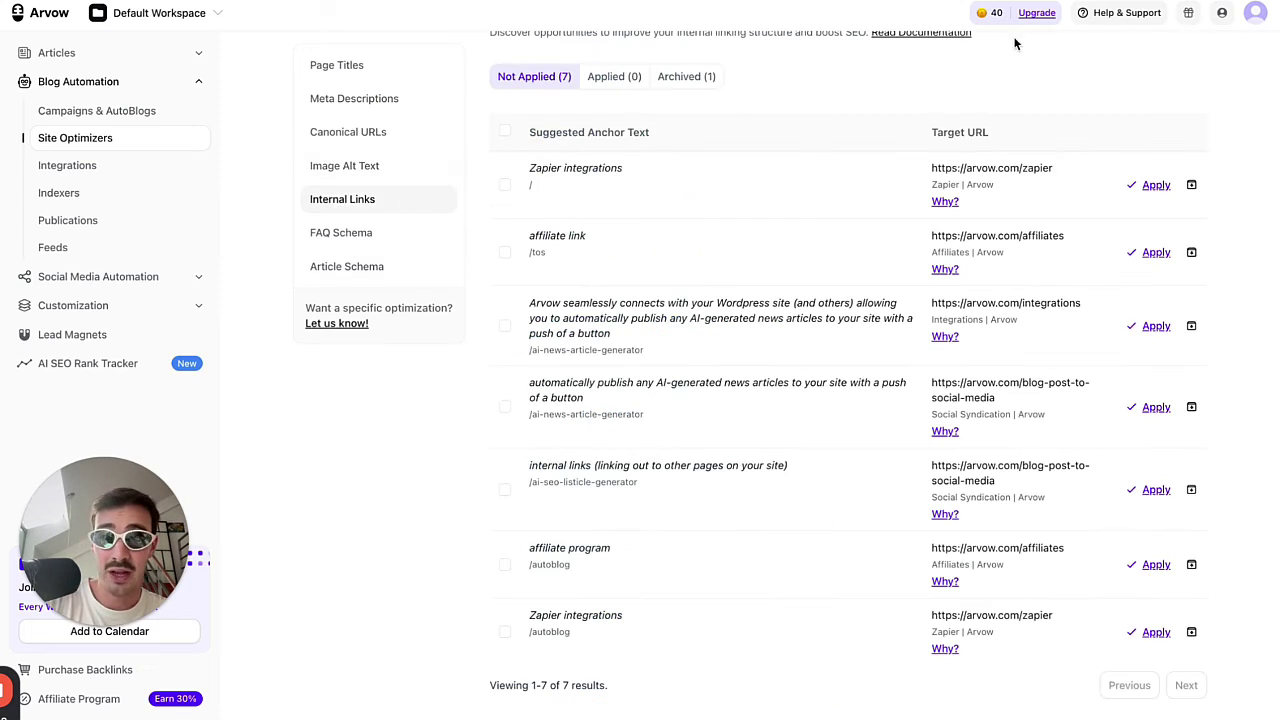
{"action": "mouse_move", "coordinate": [446, 80]}
{"action": "left_mouse_down"}
{"action": "mouse_move", "coordinate": [446, 151]}
{"action": "mouse_move", "coordinate": [424, 79]}
{"action": "left_mouse_up"}
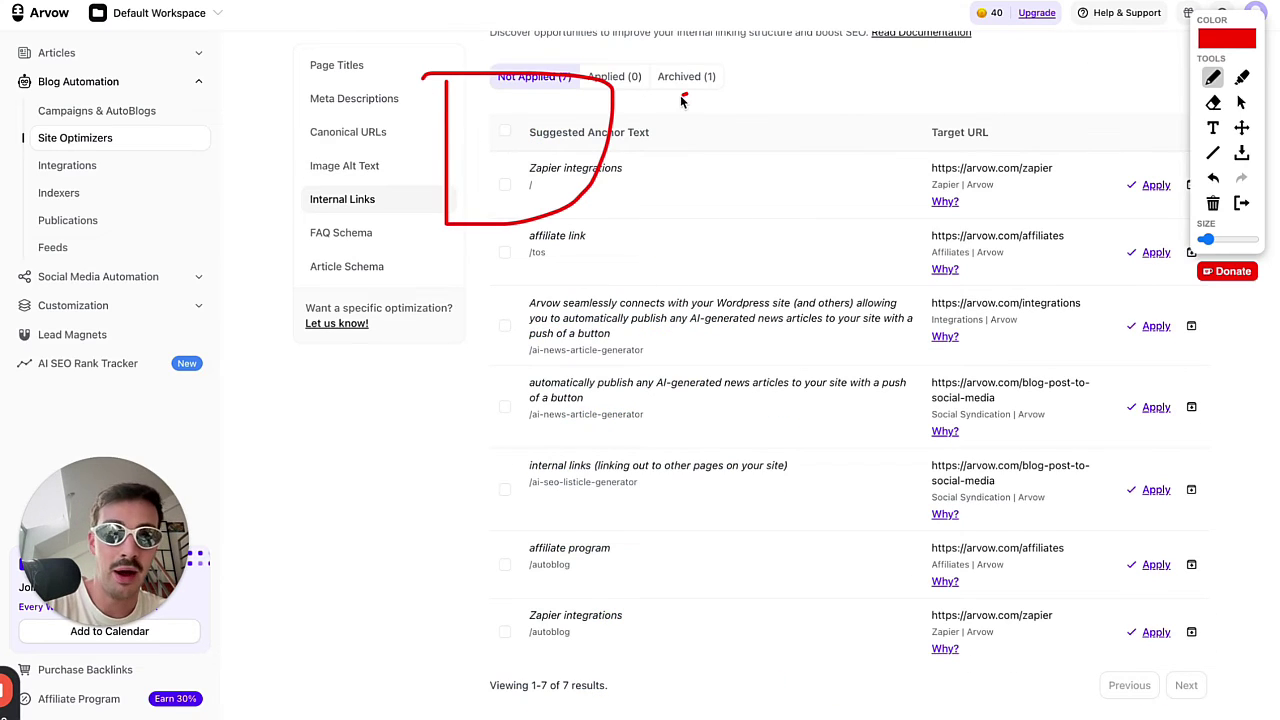
{"action": "left_click_drag", "start_coordinate": [681, 97], "coordinate": [718, 56]}
{"action": "mouse_move", "coordinate": [910, 85]}
{"action": "left_mouse_down"}
{"action": "mouse_move", "coordinate": [982, 254]}
{"action": "mouse_move", "coordinate": [912, 108]}
{"action": "left_mouse_up"}
{"action": "mouse_move", "coordinate": [463, 307]}
{"action": "left_mouse_down"}
{"action": "mouse_move", "coordinate": [615, 378]}
{"action": "mouse_move", "coordinate": [490, 362]}
{"action": "left_mouse_up"}
{"action": "mouse_move", "coordinate": [755, 358]}
{"action": "left_mouse_down"}
{"action": "mouse_move", "coordinate": [752, 370]}
{"action": "mouse_move", "coordinate": [746, 348]}
{"action": "left_mouse_up"}
{"action": "mouse_move", "coordinate": [985, 338]}
{"action": "left_mouse_down"}
{"action": "mouse_move", "coordinate": [986, 482]}
{"action": "mouse_move", "coordinate": [987, 330]}
{"action": "left_mouse_up"}
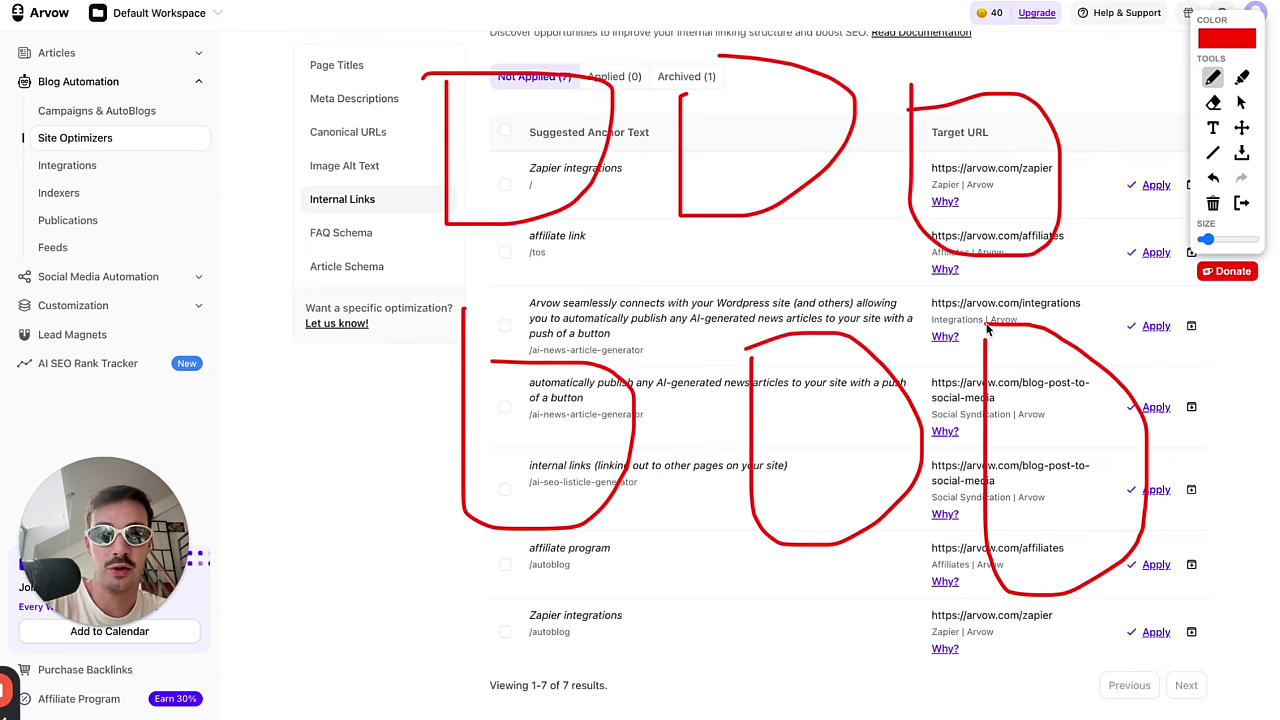
{"action": "mouse_move", "coordinate": [948, 185]}
{"action": "left_mouse_down"}
{"action": "mouse_move", "coordinate": [900, 245]}
{"action": "mouse_move", "coordinate": [760, 197]}
{"action": "left_mouse_up"}
{"action": "left_click_drag", "start_coordinate": [516, 185], "coordinate": [505, 470]}
{"action": "mouse_move", "coordinate": [870, 470]}
{"action": "left_mouse_down"}
{"action": "mouse_move", "coordinate": [777, 548]}
{"action": "mouse_move", "coordinate": [557, 520]}
{"action": "left_mouse_up"}
{"action": "mouse_move", "coordinate": [940, 55]}
{"action": "left_mouse_down"}
{"action": "mouse_move", "coordinate": [744, 49]}
{"action": "mouse_move", "coordinate": [1100, 384]}
{"action": "mouse_move", "coordinate": [902, 26]}
{"action": "left_mouse_up"}
{"action": "left_click", "coordinate": [1246, 204]}
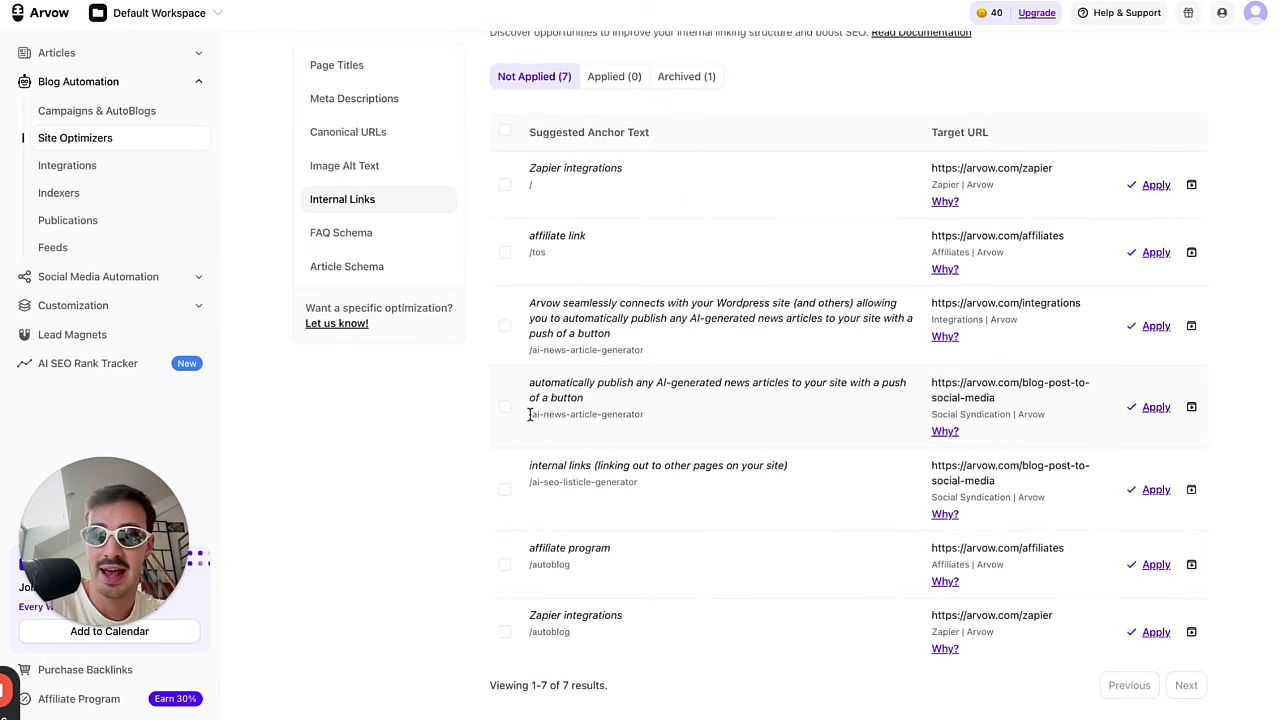
- Highlight the /ai-news-article-generator path and its suggested anchor text about automatically publishing AI-generated news articles
{"action": "left_click_drag", "start_coordinate": [529, 414], "coordinate": [664, 423]}
{"action": "left_click_drag", "start_coordinate": [545, 383], "coordinate": [603, 402]}
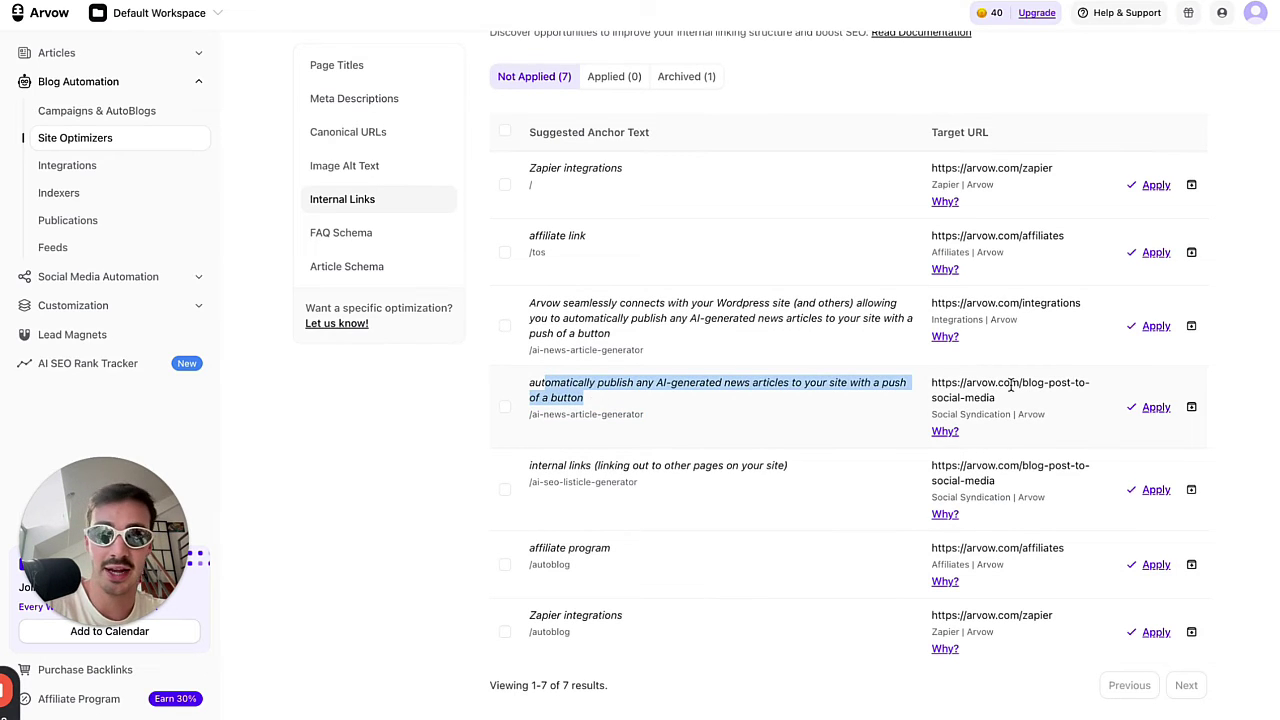
{"action": "left_click_drag", "start_coordinate": [946, 384], "coordinate": [1001, 407]}
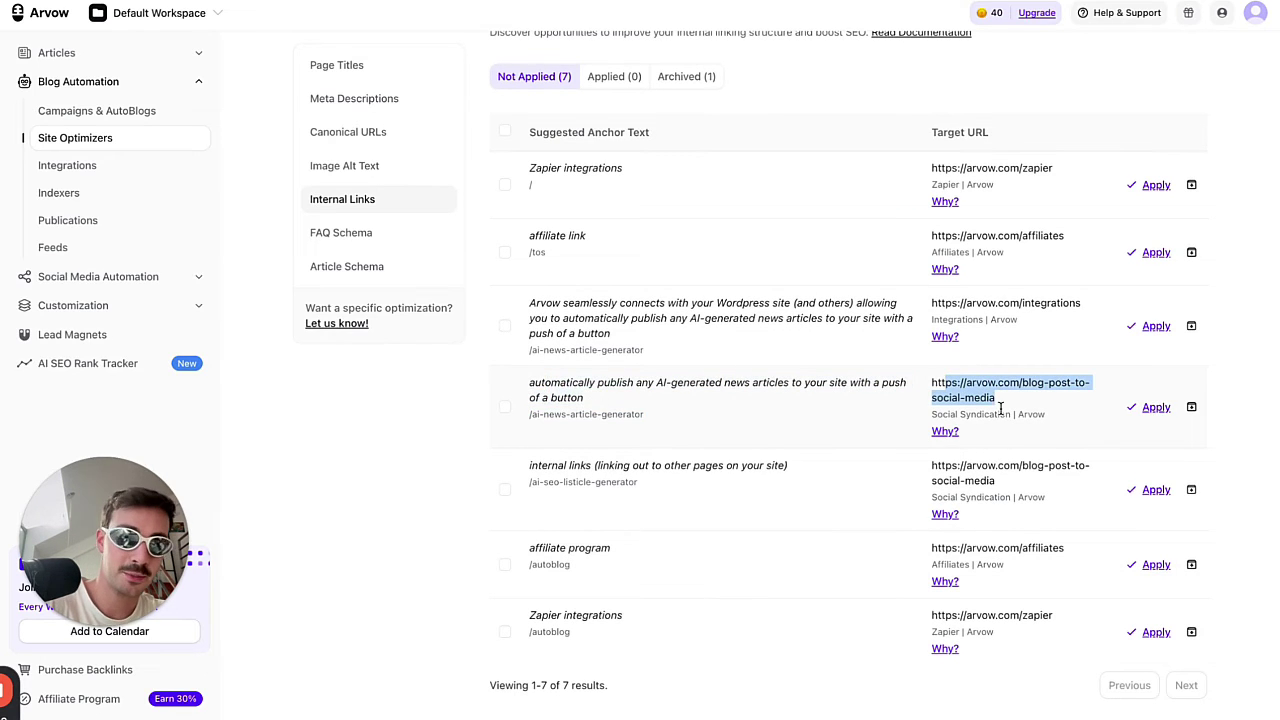
{"action": "left_click", "coordinate": [855, 426]}
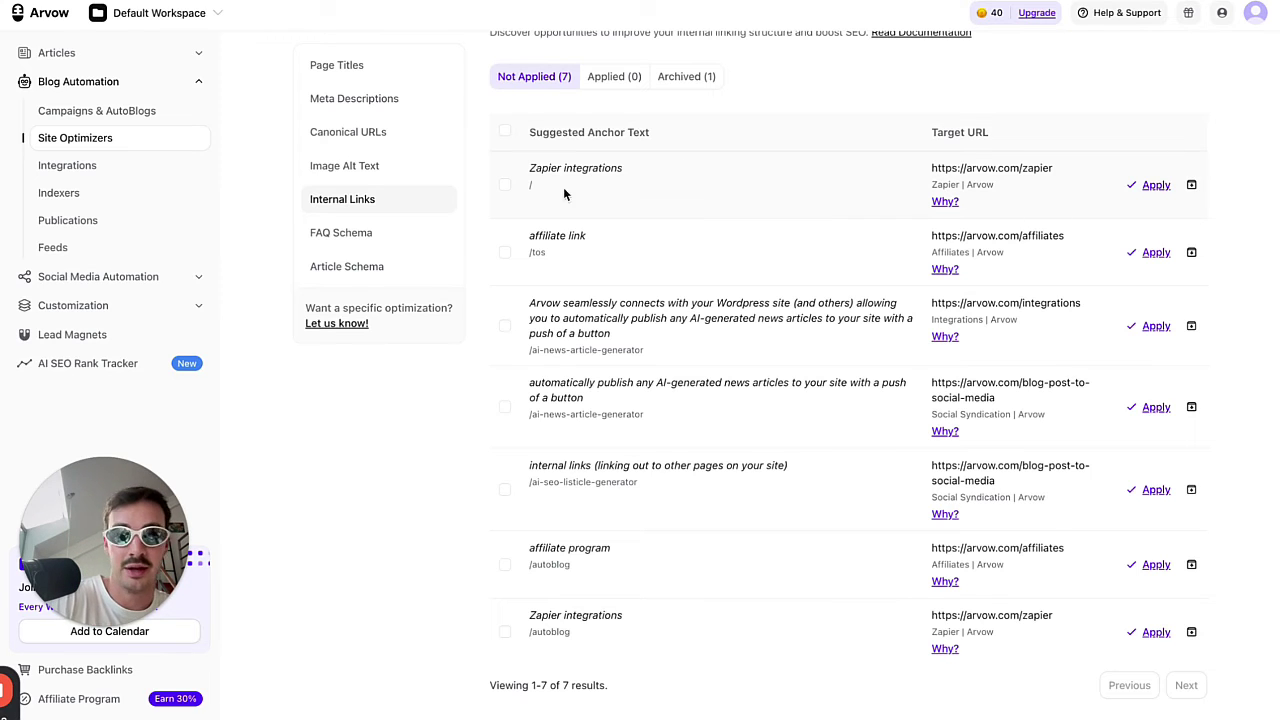
- View the FAQ Schema and Article Schema categories and look through the suggested page titles
{"action": "left_click", "coordinate": [385, 231]}
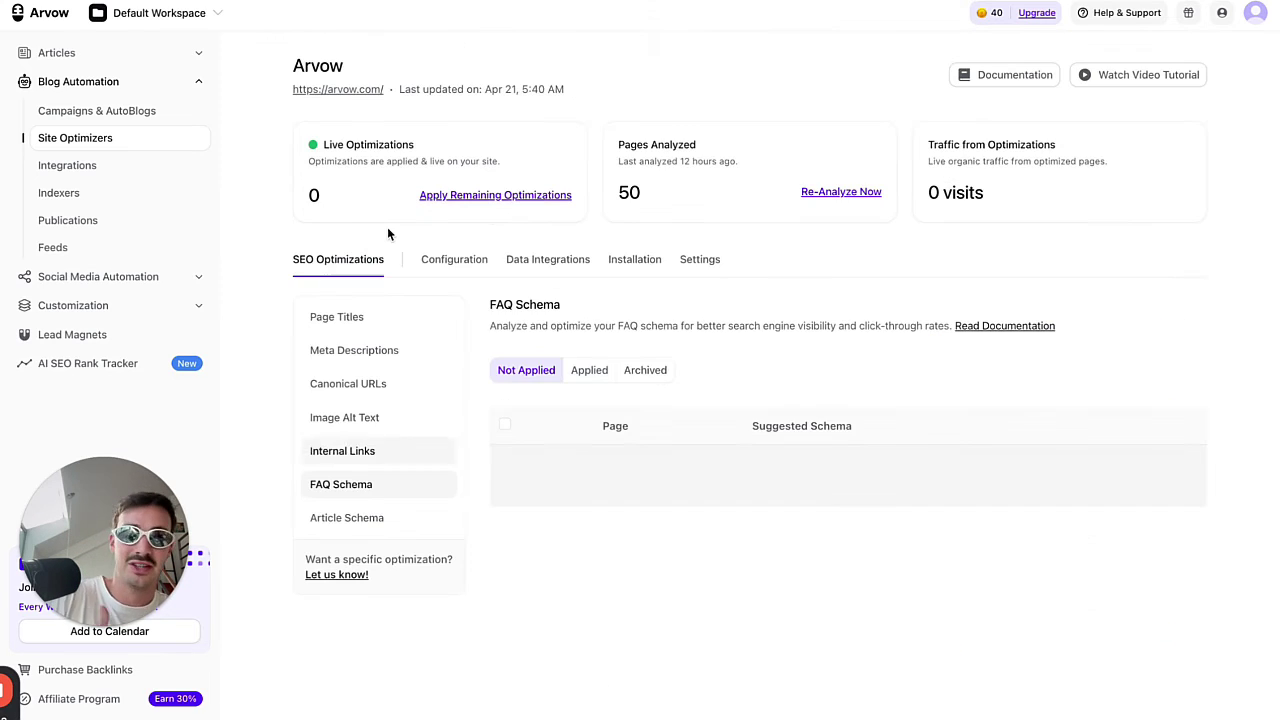
{"action": "left_click", "coordinate": [364, 522]}
{"action": "left_click", "coordinate": [359, 324]}
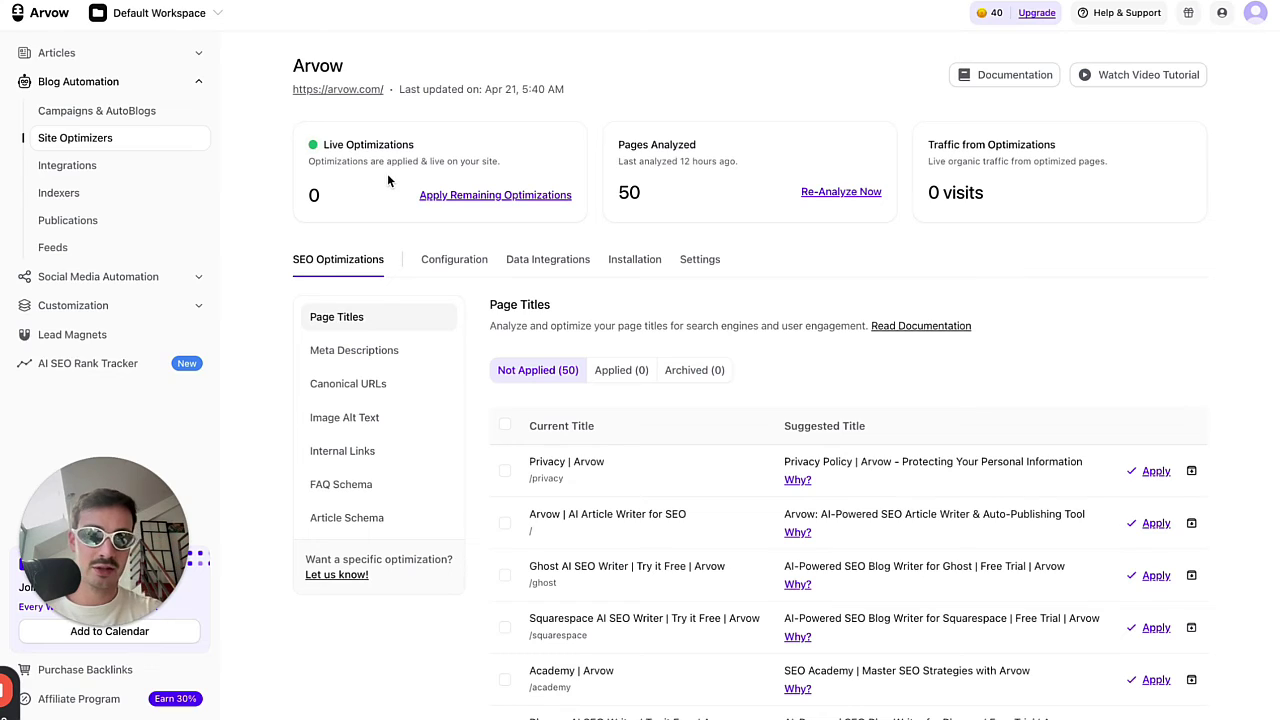
{"action": "scroll", "coordinate": [661, 285], "scroll_direction": "down", "scroll_amount": 15}
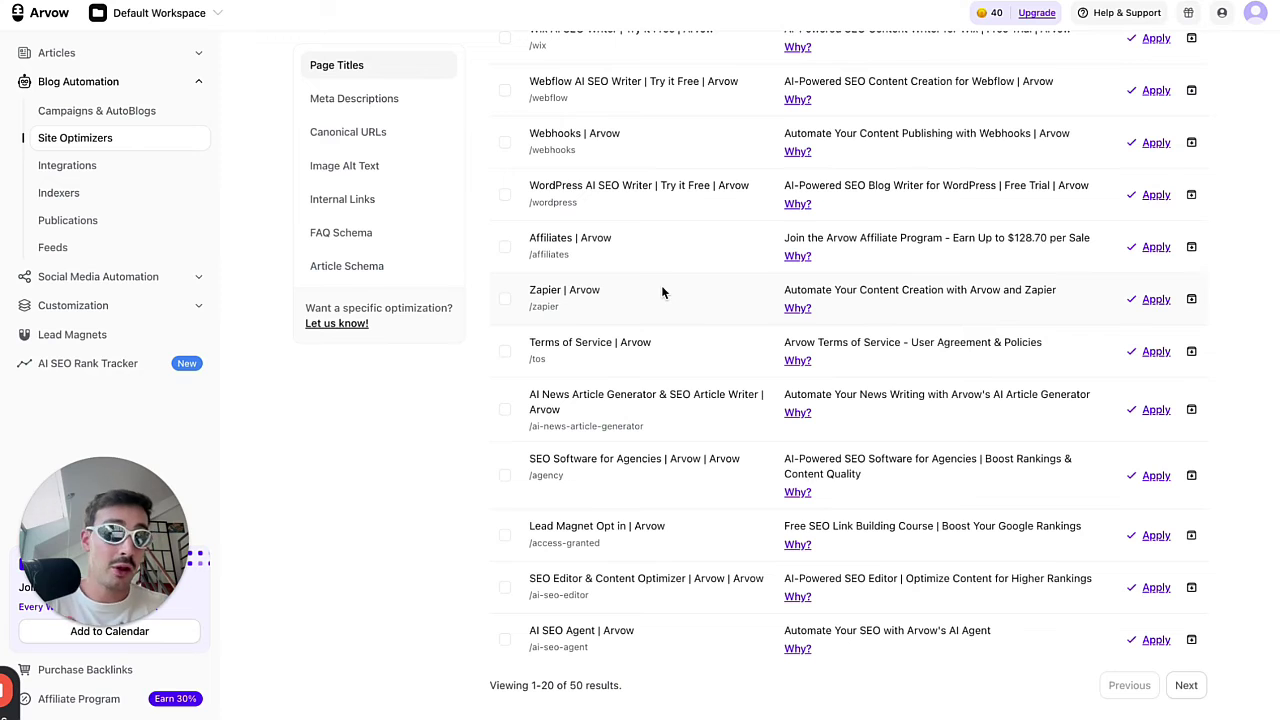
{"action": "scroll", "coordinate": [479, 300], "scroll_direction": "up", "scroll_amount": 3}
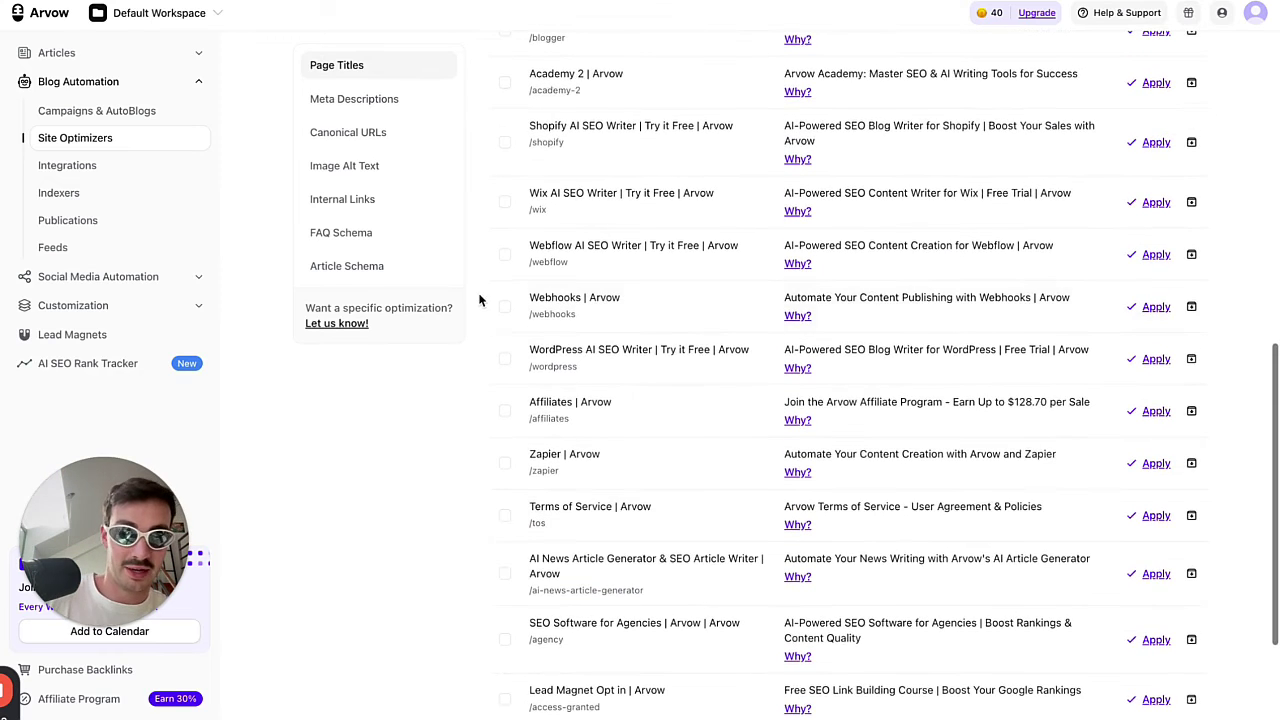
- Return to the Internal Links suggestions and look through the not-applied anchor texts and target URLs
{"action": "left_click", "coordinate": [376, 204]}
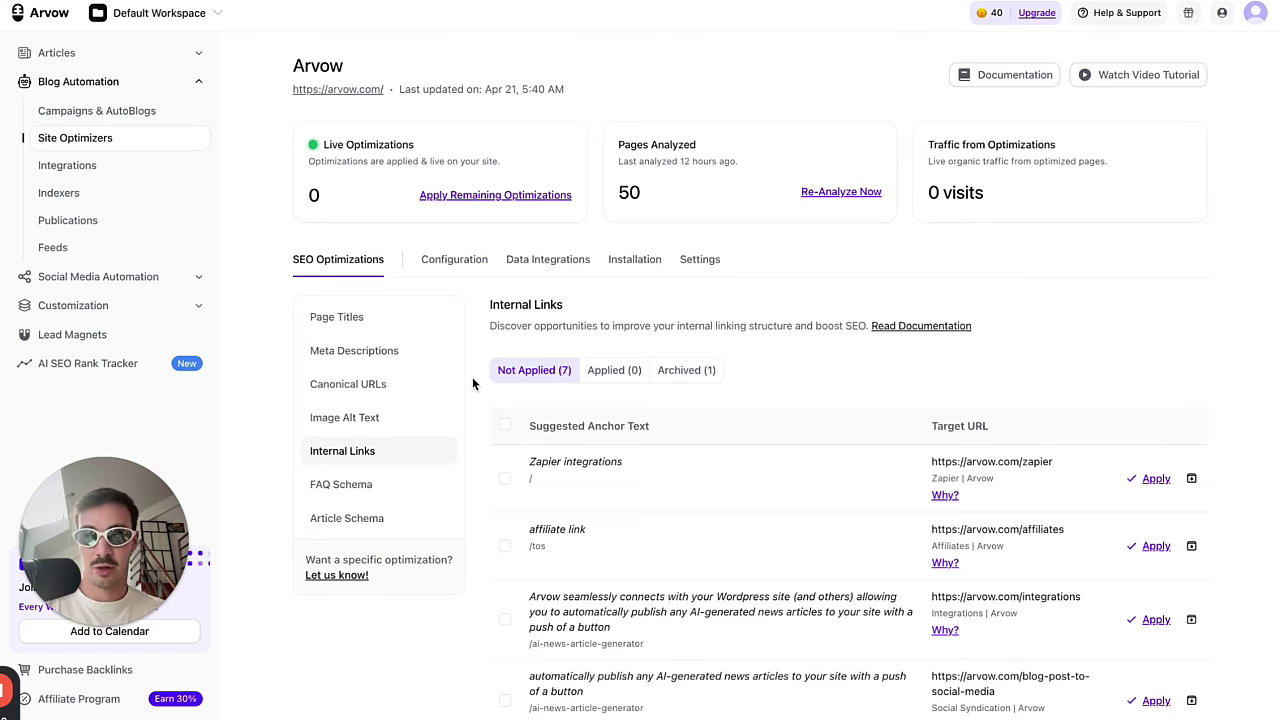
{"action": "scroll", "coordinate": [535, 380], "scroll_direction": "down", "scroll_amount": 2}
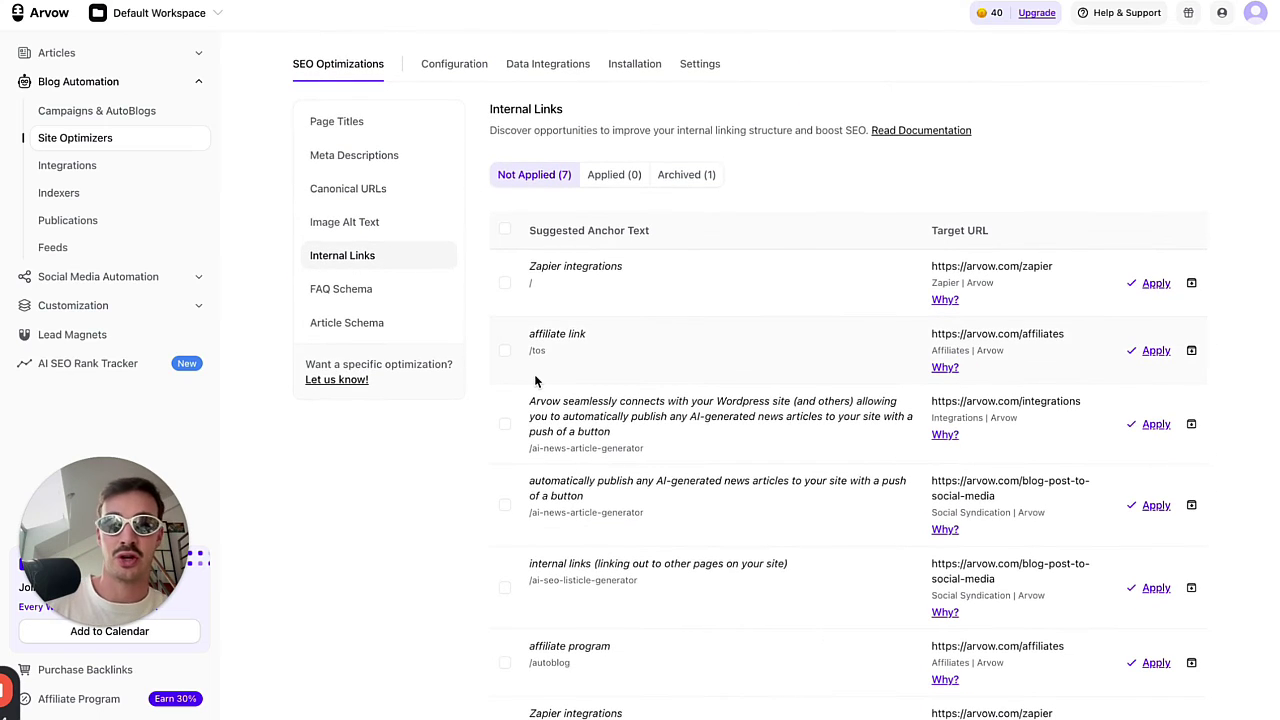
{"action": "scroll", "coordinate": [535, 380], "scroll_direction": "down", "scroll_amount": 1}
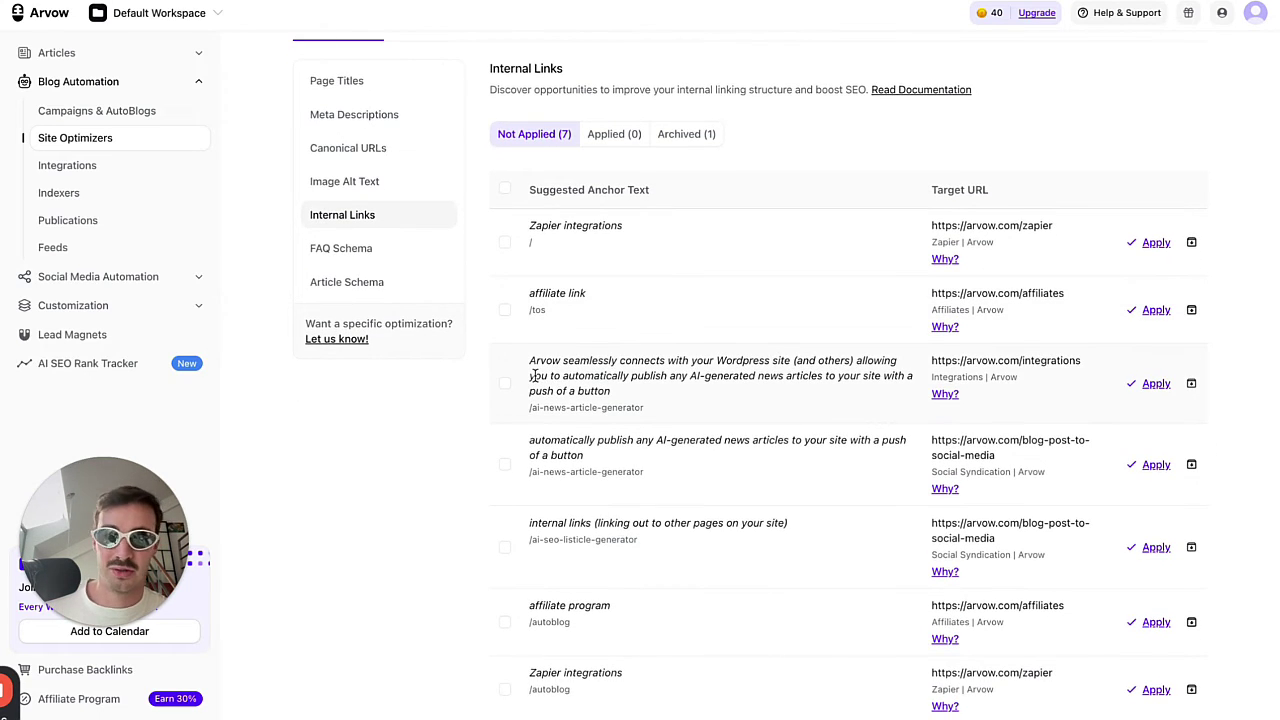
{"action": "scroll", "coordinate": [534, 375], "scroll_direction": "down", "scroll_amount": 1}
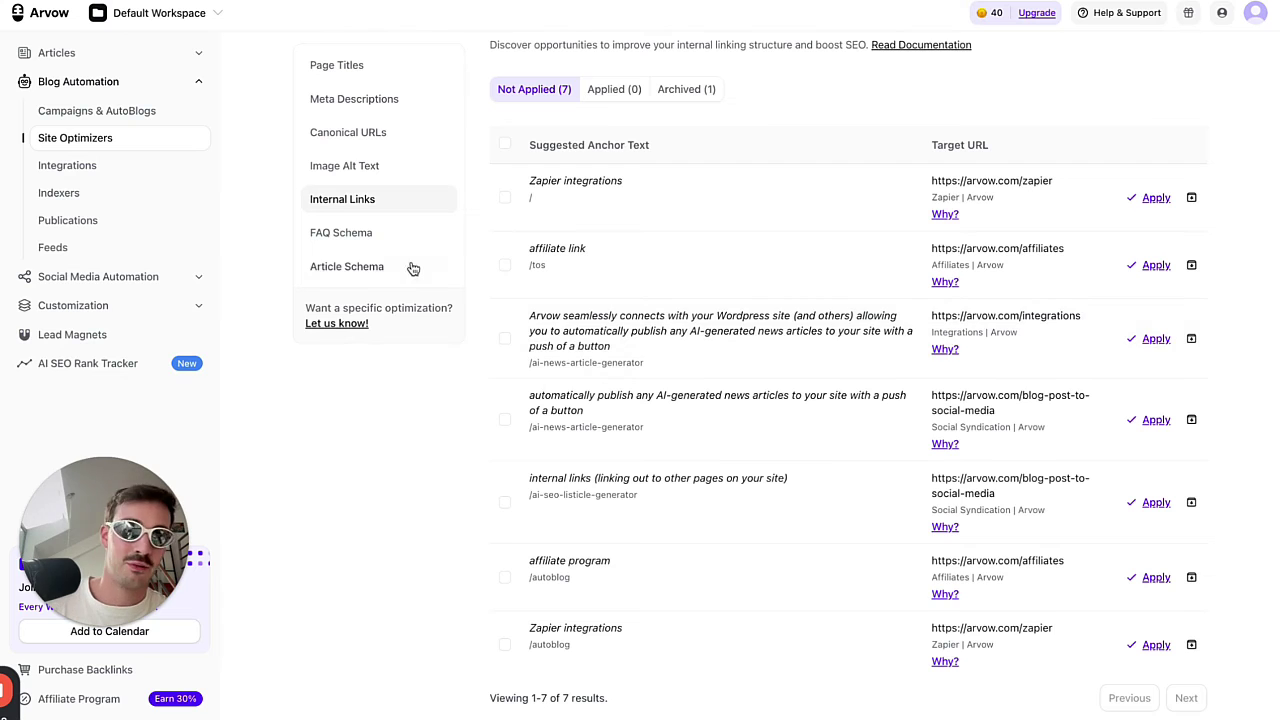
- Browse the Image Alt Text, FAQ Schema, Canonical URLs and Meta Descriptions categories
{"action": "left_click", "coordinate": [368, 168]}
{"action": "left_click", "coordinate": [375, 240]}
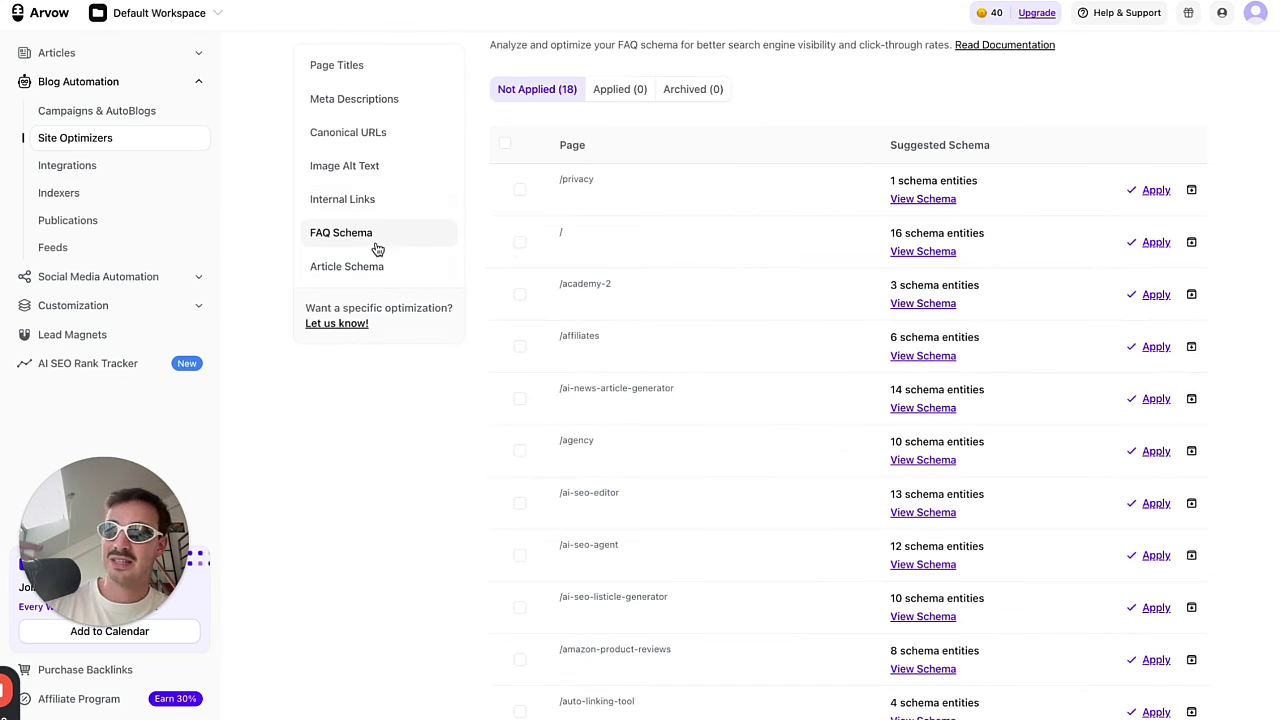
{"action": "left_click", "coordinate": [363, 133]}
{"action": "left_click", "coordinate": [403, 351]}
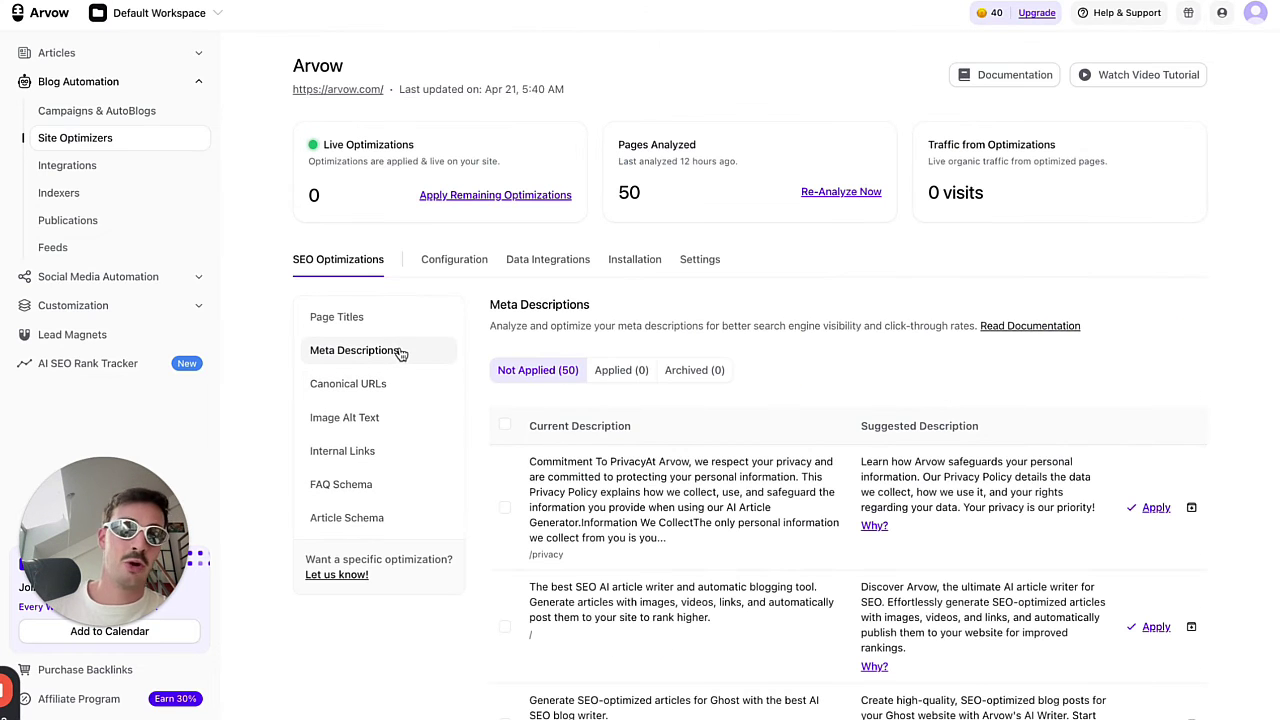
- Start creating a new site optimizer, keep English (American) as its language, and set the maximum pages to 100000
{"action": "left_click", "coordinate": [112, 143]}
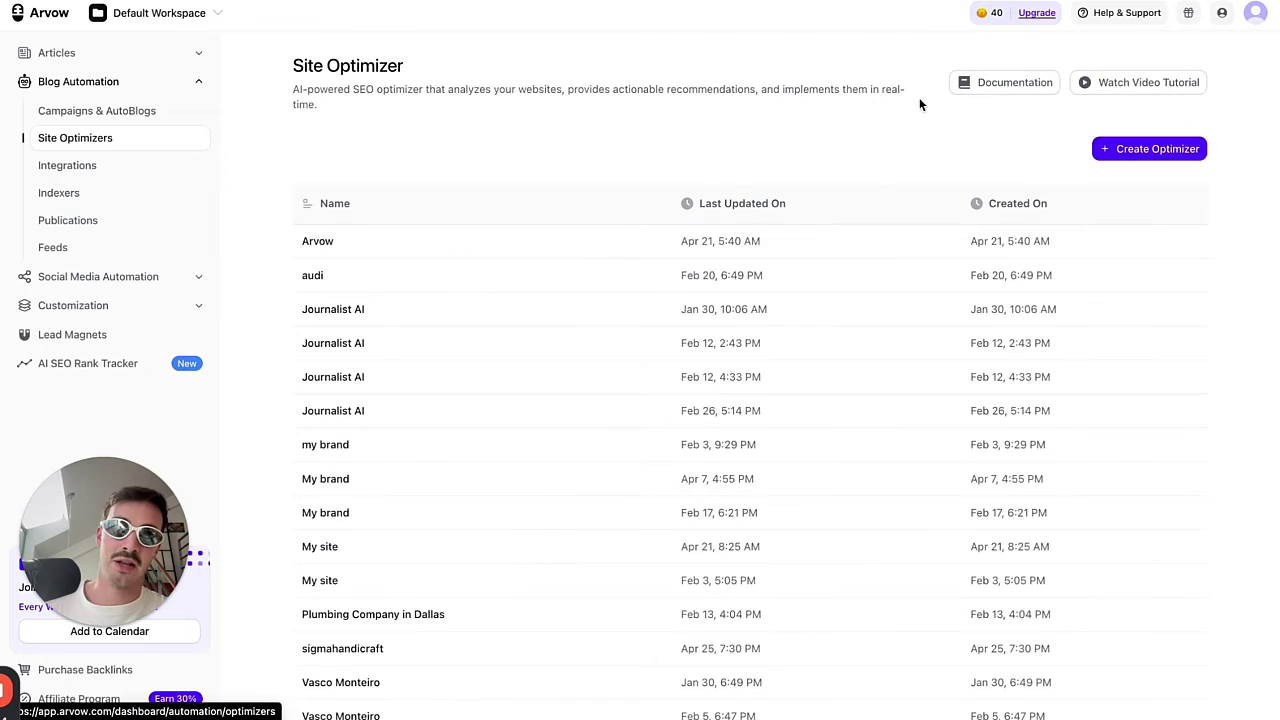
{"action": "left_click", "coordinate": [1130, 149]}
{"action": "left_click", "coordinate": [597, 374]}
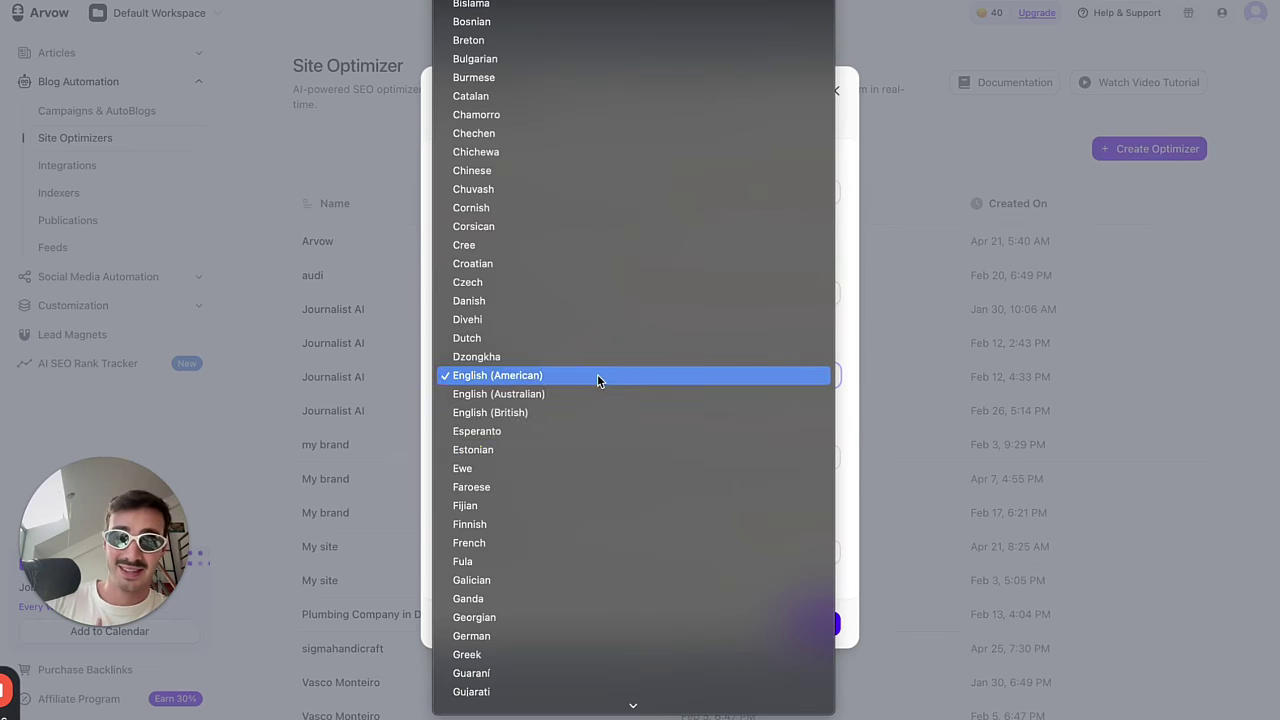
{"action": "left_click", "coordinate": [425, 404]}
{"action": "left_click", "coordinate": [503, 450]}
{"action": "type", "text": "00000"}
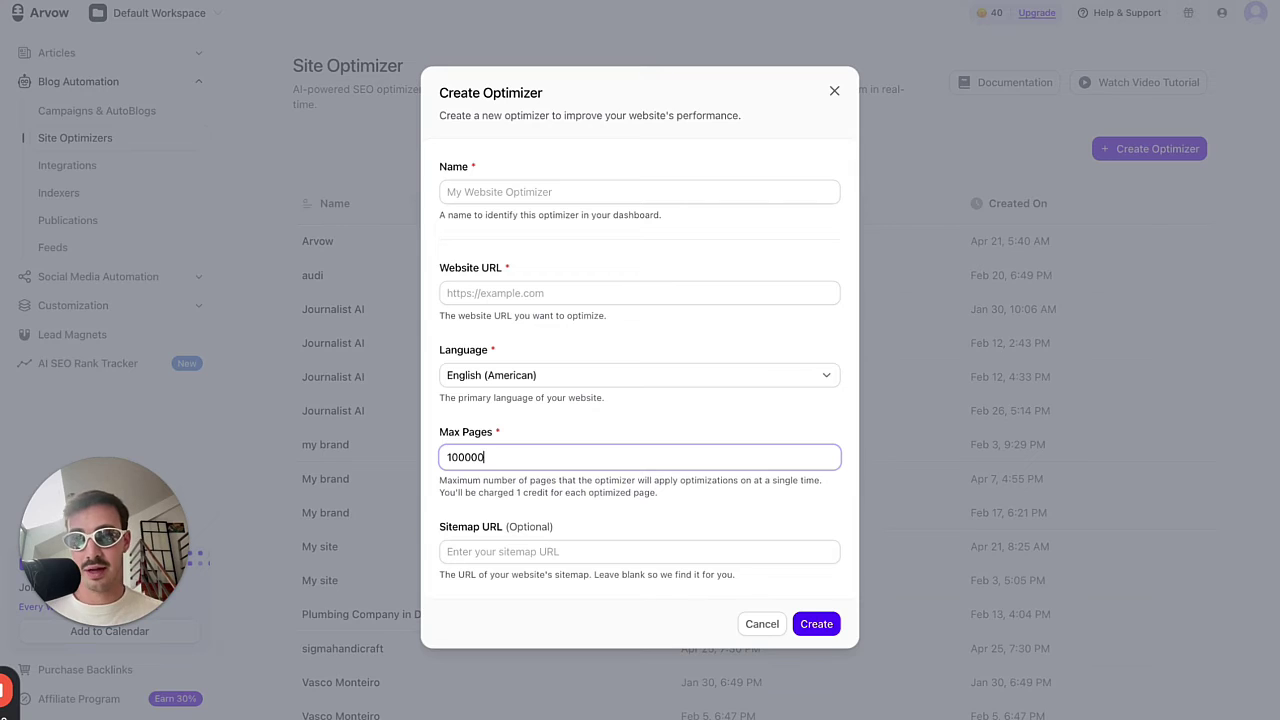
- Handwrite K and ICP in red on the Ahrefs overview, branch ICP to two labels, and link them with a curved arrow
{"action": "mouse_move", "coordinate": [316, 172]}
{"action": "left_mouse_down"}
{"action": "mouse_move", "coordinate": [316, 228]}
{"action": "mouse_move", "coordinate": [320, 208]}
{"action": "mouse_move", "coordinate": [344, 226]}
{"action": "mouse_move", "coordinate": [312, 318]}
{"action": "left_mouse_up"}
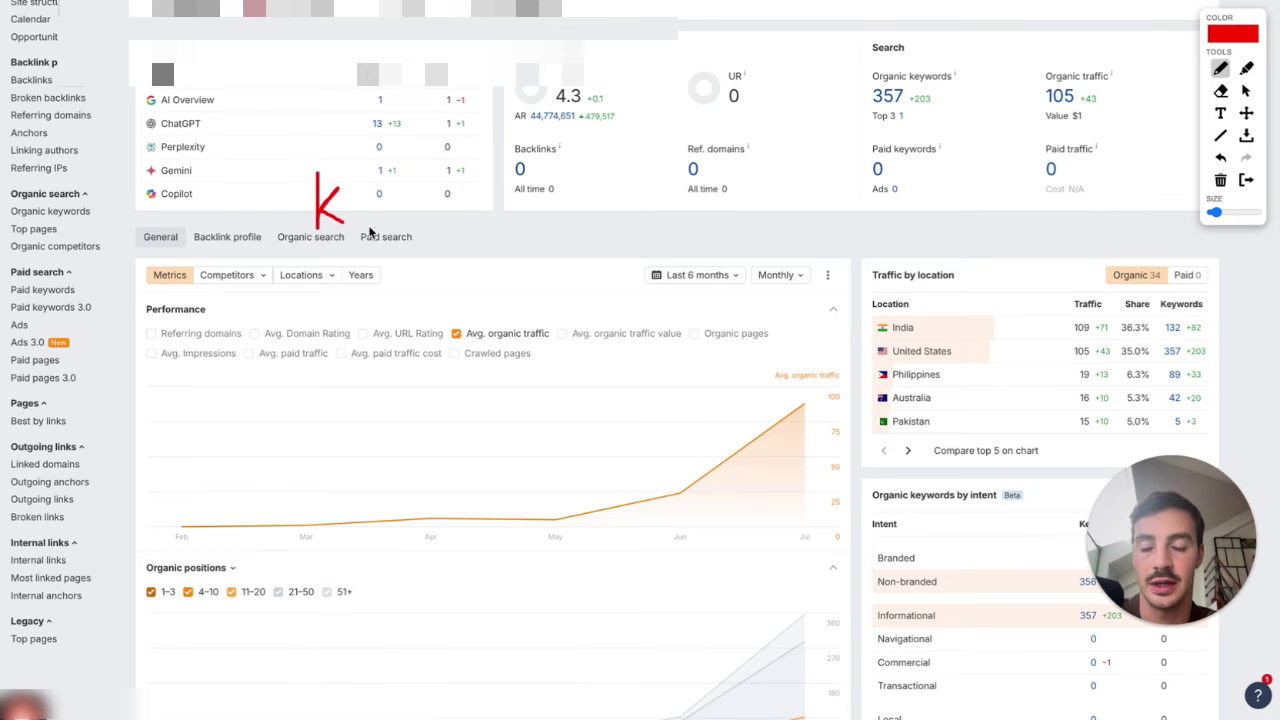
{"action": "mouse_move", "coordinate": [362, 263]}
{"action": "left_mouse_down"}
{"action": "mouse_move", "coordinate": [342, 316]}
{"action": "mouse_move", "coordinate": [495, 247]}
{"action": "left_mouse_up"}
{"action": "left_click_drag", "start_coordinate": [530, 190], "coordinate": [662, 268]}
{"action": "left_click_drag", "start_coordinate": [698, 214], "coordinate": [712, 245]}
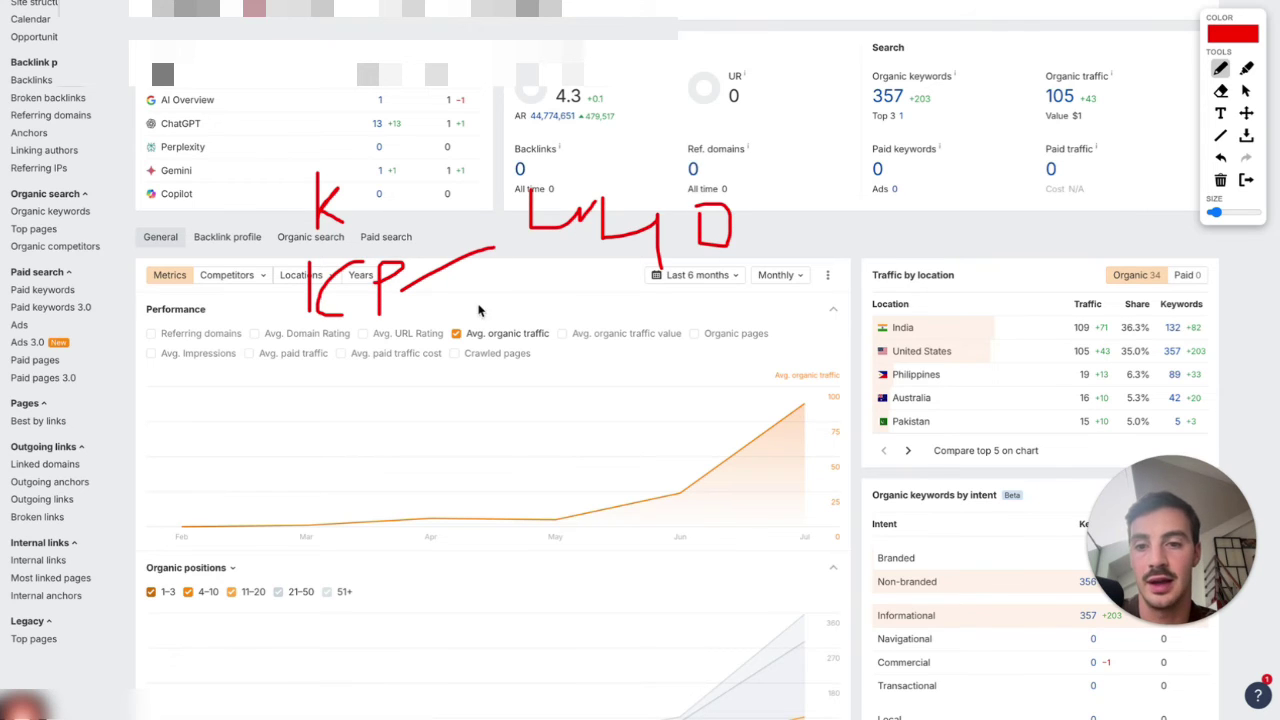
{"action": "mouse_move", "coordinate": [418, 300]}
{"action": "left_mouse_down"}
{"action": "mouse_move", "coordinate": [525, 328]}
{"action": "mouse_move", "coordinate": [535, 395]}
{"action": "mouse_move", "coordinate": [553, 365]}
{"action": "mouse_move", "coordinate": [573, 390]}
{"action": "mouse_move", "coordinate": [618, 348]}
{"action": "mouse_move", "coordinate": [633, 362]}
{"action": "mouse_move", "coordinate": [710, 360]}
{"action": "mouse_move", "coordinate": [828, 230]}
{"action": "mouse_move", "coordinate": [778, 230]}
{"action": "mouse_move", "coordinate": [785, 238]}
{"action": "left_mouse_up"}
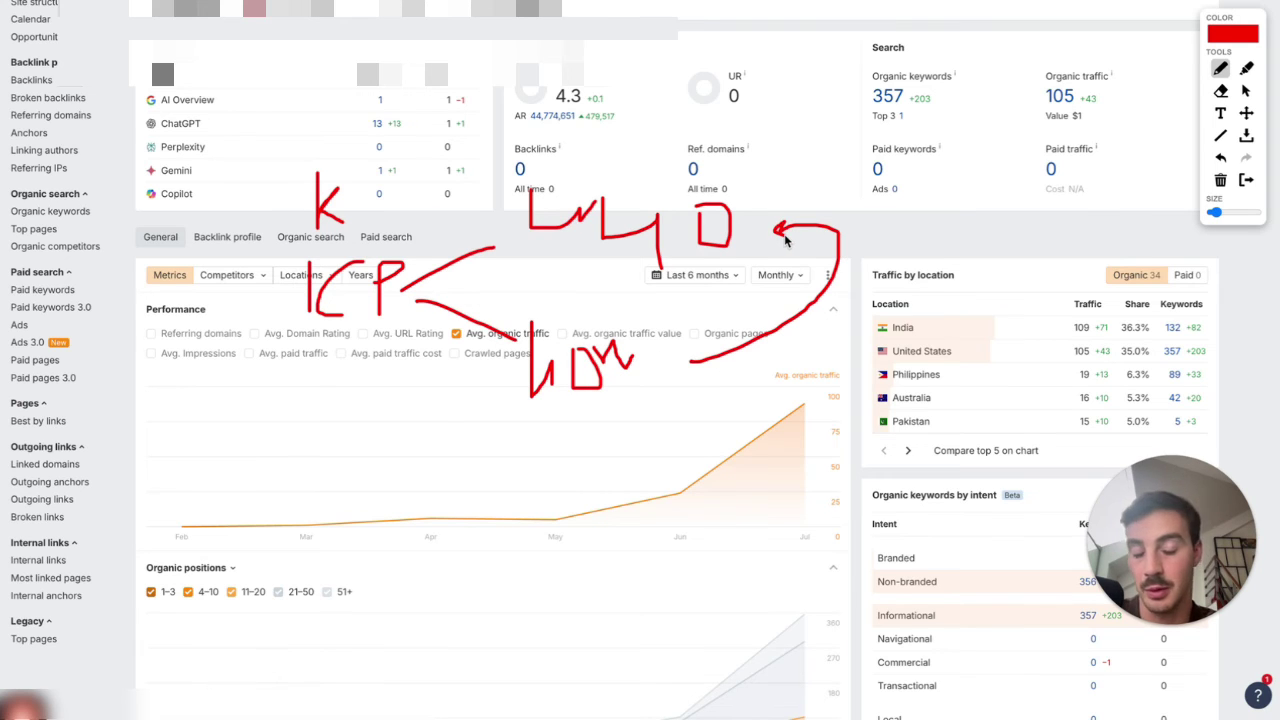
- Draw a dollar sign below ICP and a circled C over the organic traffic chart
{"action": "mouse_move", "coordinate": [342, 415]}
{"action": "left_mouse_down"}
{"action": "mouse_move", "coordinate": [316, 452]}
{"action": "mouse_move", "coordinate": [331, 458]}
{"action": "left_mouse_up"}
{"action": "left_click_drag", "start_coordinate": [336, 405], "coordinate": [333, 465]}
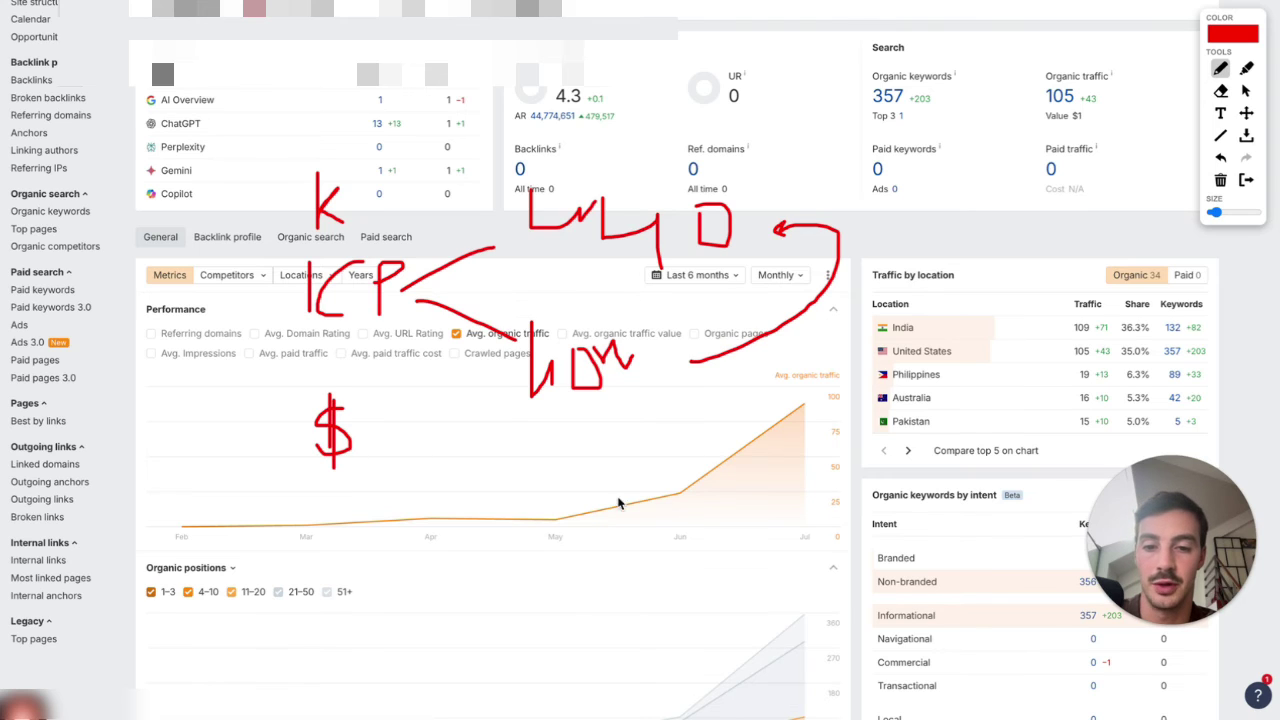
{"action": "mouse_move", "coordinate": [624, 474]}
{"action": "left_mouse_down"}
{"action": "mouse_move", "coordinate": [600, 538]}
{"action": "mouse_move", "coordinate": [625, 532]}
{"action": "left_mouse_up"}
{"action": "mouse_move", "coordinate": [625, 452]}
{"action": "left_mouse_down"}
{"action": "mouse_move", "coordinate": [590, 570]}
{"action": "mouse_move", "coordinate": [635, 452]}
{"action": "mouse_move", "coordinate": [612, 458]}
{"action": "left_mouse_up"}
- Circle both branch labels, circle the C again, circle the K, and leave drawing mode
{"action": "mouse_move", "coordinate": [658, 185]}
{"action": "left_mouse_down"}
{"action": "mouse_move", "coordinate": [768, 272]}
{"action": "mouse_move", "coordinate": [625, 184]}
{"action": "left_mouse_up"}
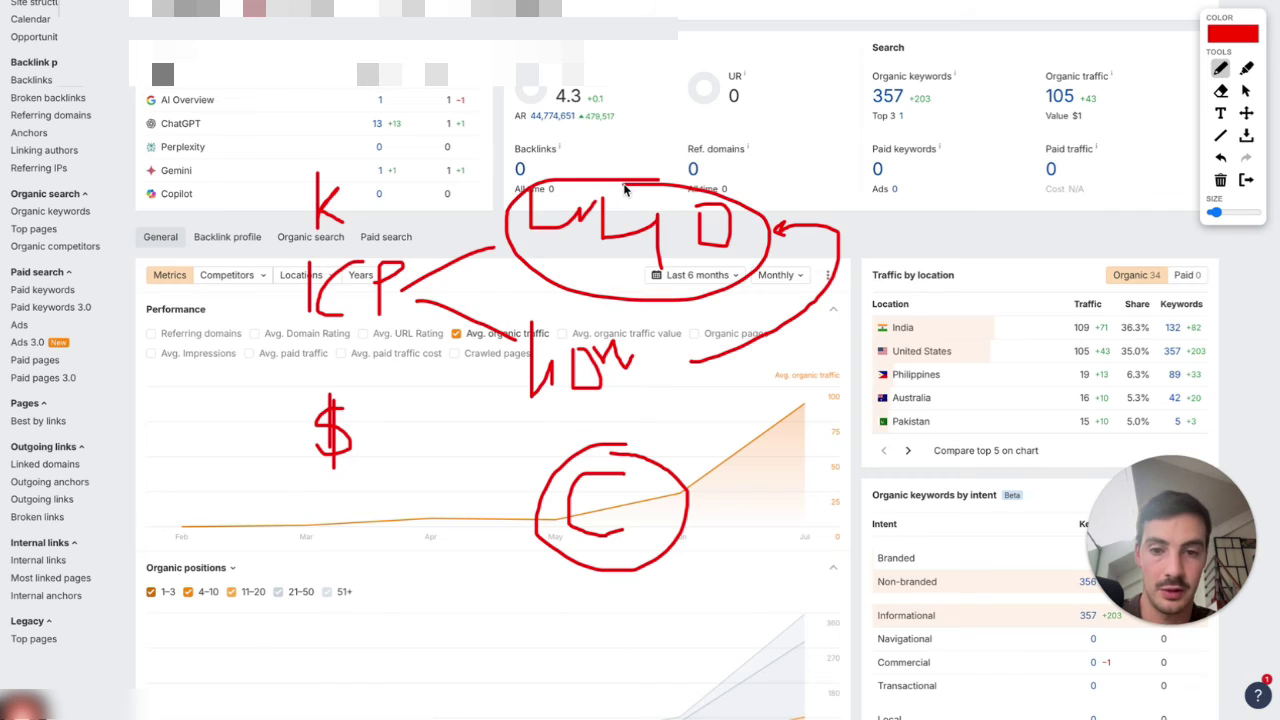
{"action": "mouse_move", "coordinate": [620, 310]}
{"action": "left_mouse_down"}
{"action": "mouse_move", "coordinate": [558, 312]}
{"action": "mouse_move", "coordinate": [665, 400]}
{"action": "mouse_move", "coordinate": [600, 310]}
{"action": "left_mouse_up"}
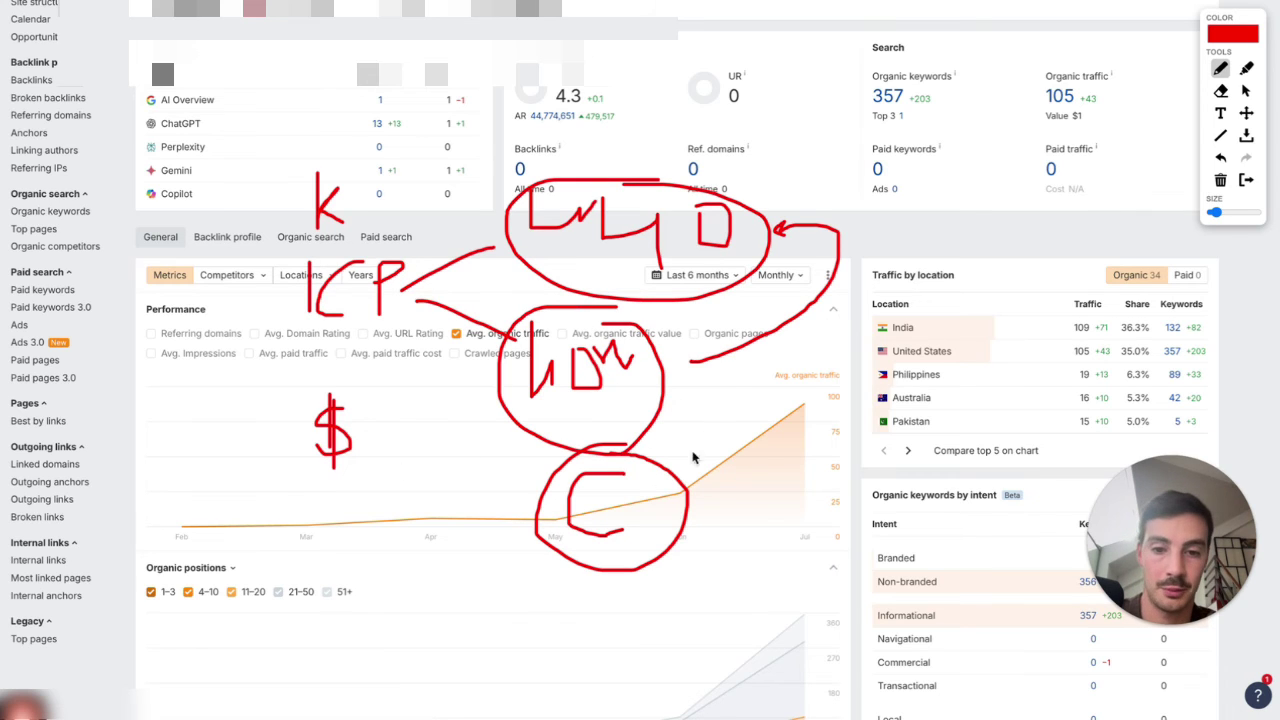
{"action": "mouse_move", "coordinate": [672, 455]}
{"action": "left_mouse_down"}
{"action": "mouse_move", "coordinate": [567, 470]}
{"action": "mouse_move", "coordinate": [640, 598]}
{"action": "mouse_move", "coordinate": [670, 462]}
{"action": "left_mouse_up"}
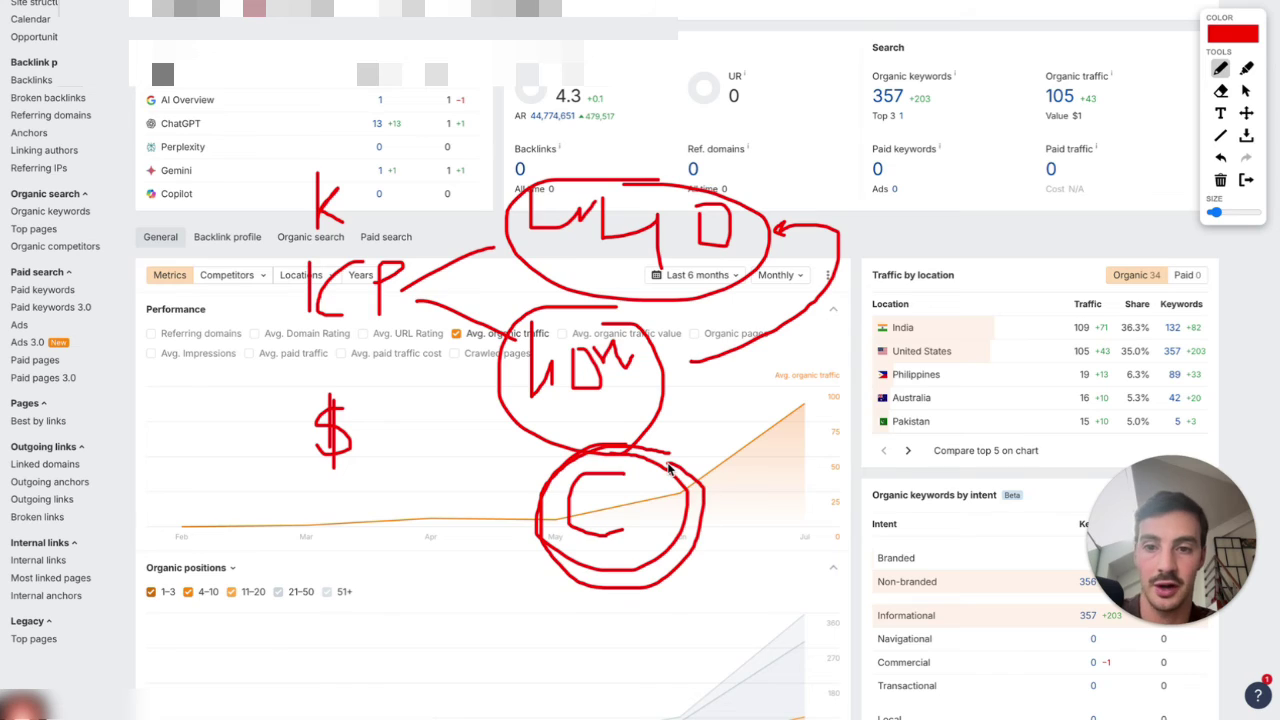
{"action": "mouse_move", "coordinate": [284, 238]}
{"action": "left_mouse_down"}
{"action": "mouse_move", "coordinate": [367, 236]}
{"action": "mouse_move", "coordinate": [272, 226]}
{"action": "left_mouse_up"}
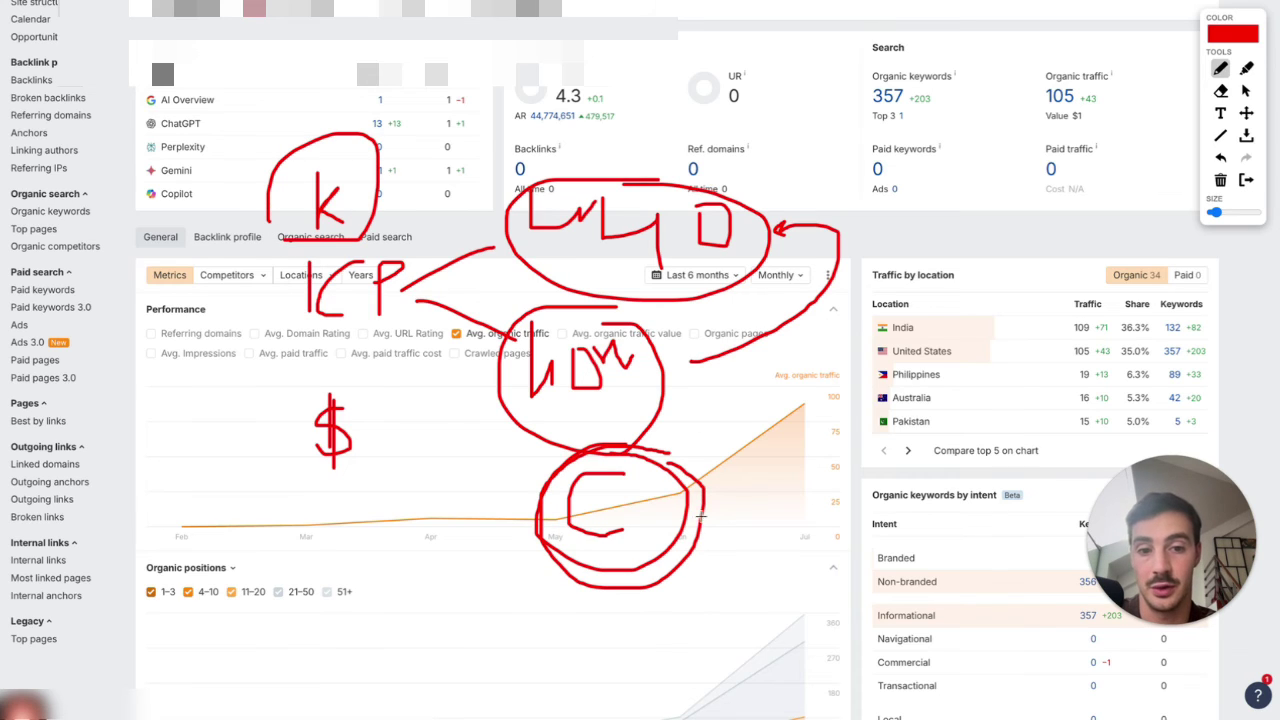
{"action": "left_click", "coordinate": [1251, 180]}
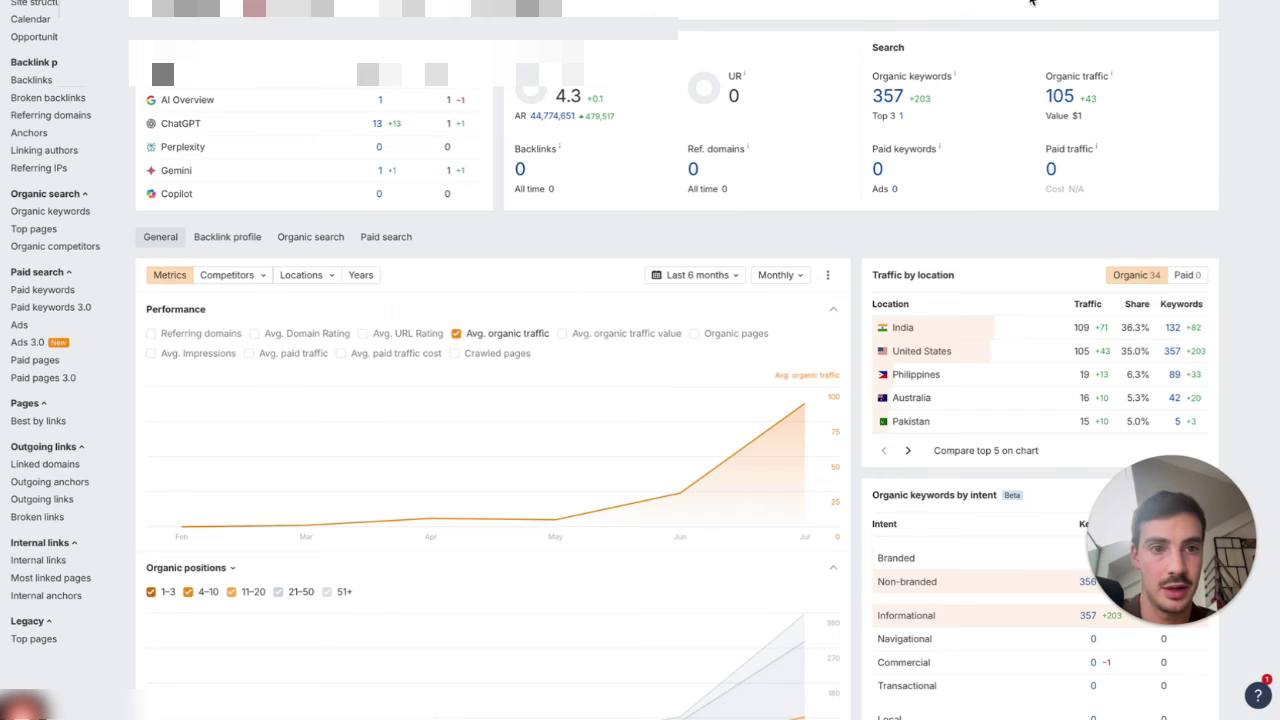
- Trace the organic traffic growth curve in red, outline the 4.3 rating, and underline the Organic keywords and Organic traffic figures
{"action": "left_click", "coordinate": [915, 1]}
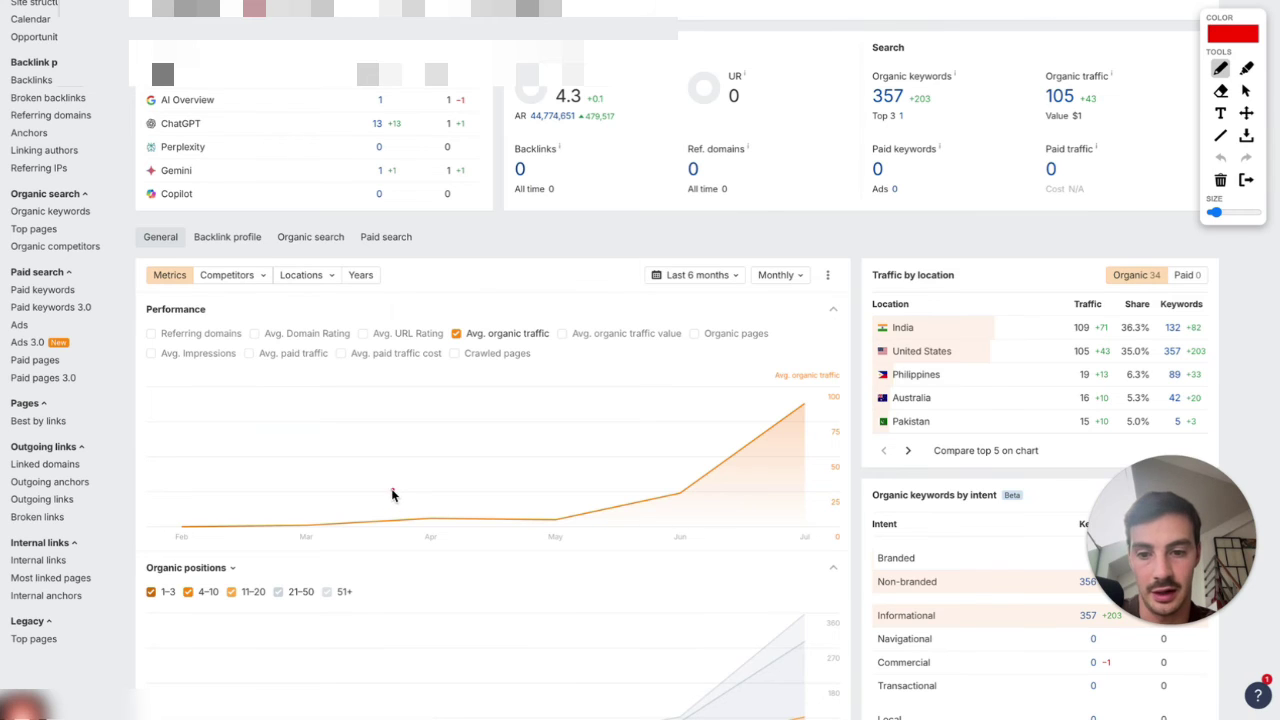
{"action": "mouse_move", "coordinate": [392, 494]}
{"action": "left_mouse_down"}
{"action": "mouse_move", "coordinate": [437, 508]}
{"action": "mouse_move", "coordinate": [662, 490]}
{"action": "mouse_move", "coordinate": [808, 402]}
{"action": "mouse_move", "coordinate": [938, 284]}
{"action": "mouse_move", "coordinate": [1008, 246]}
{"action": "left_mouse_up"}
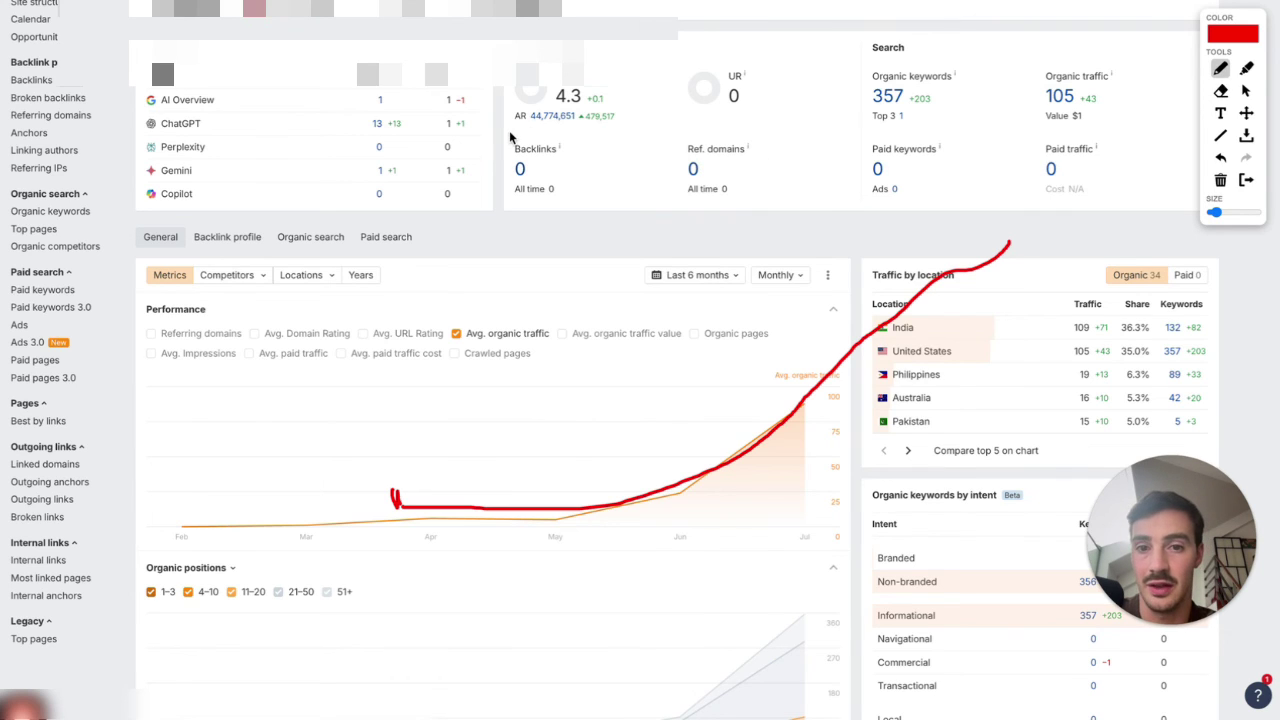
{"action": "mouse_move", "coordinate": [510, 136]}
{"action": "left_mouse_down"}
{"action": "mouse_move", "coordinate": [628, 90]}
{"action": "mouse_move", "coordinate": [528, 72]}
{"action": "mouse_move", "coordinate": [500, 110]}
{"action": "mouse_move", "coordinate": [506, 130]}
{"action": "left_mouse_up"}
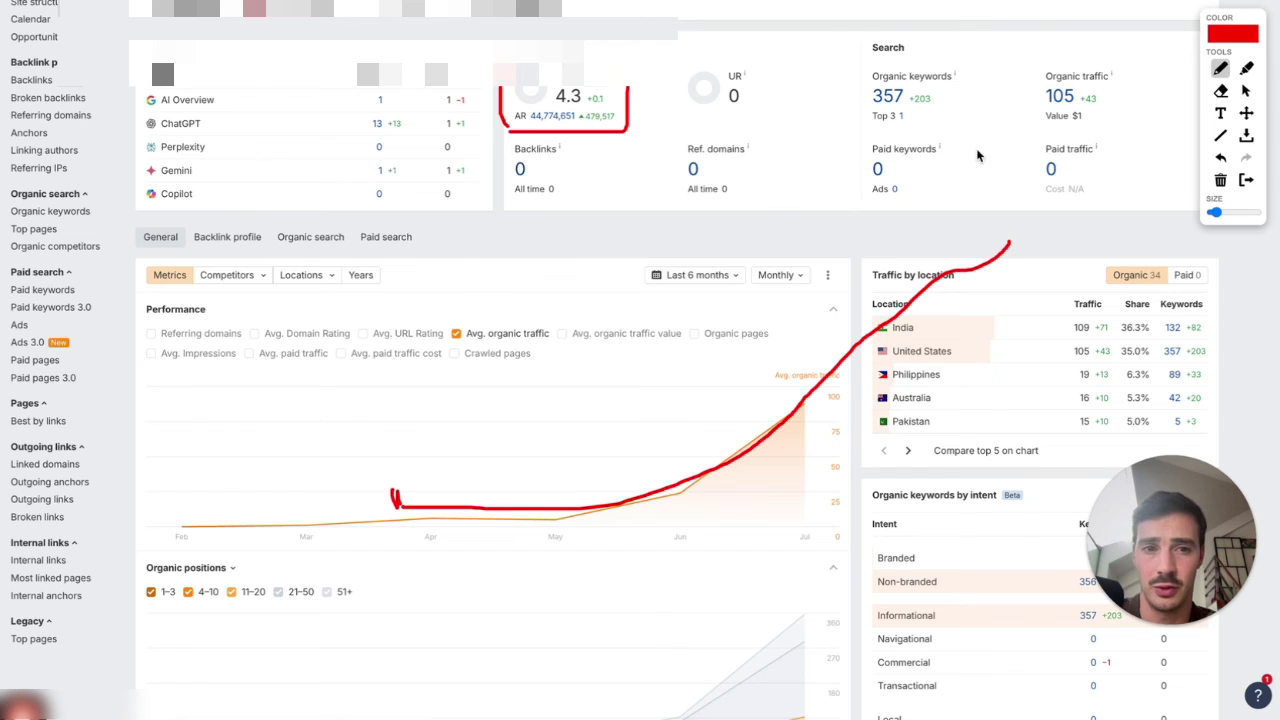
{"action": "left_click_drag", "start_coordinate": [876, 128], "coordinate": [1170, 127]}
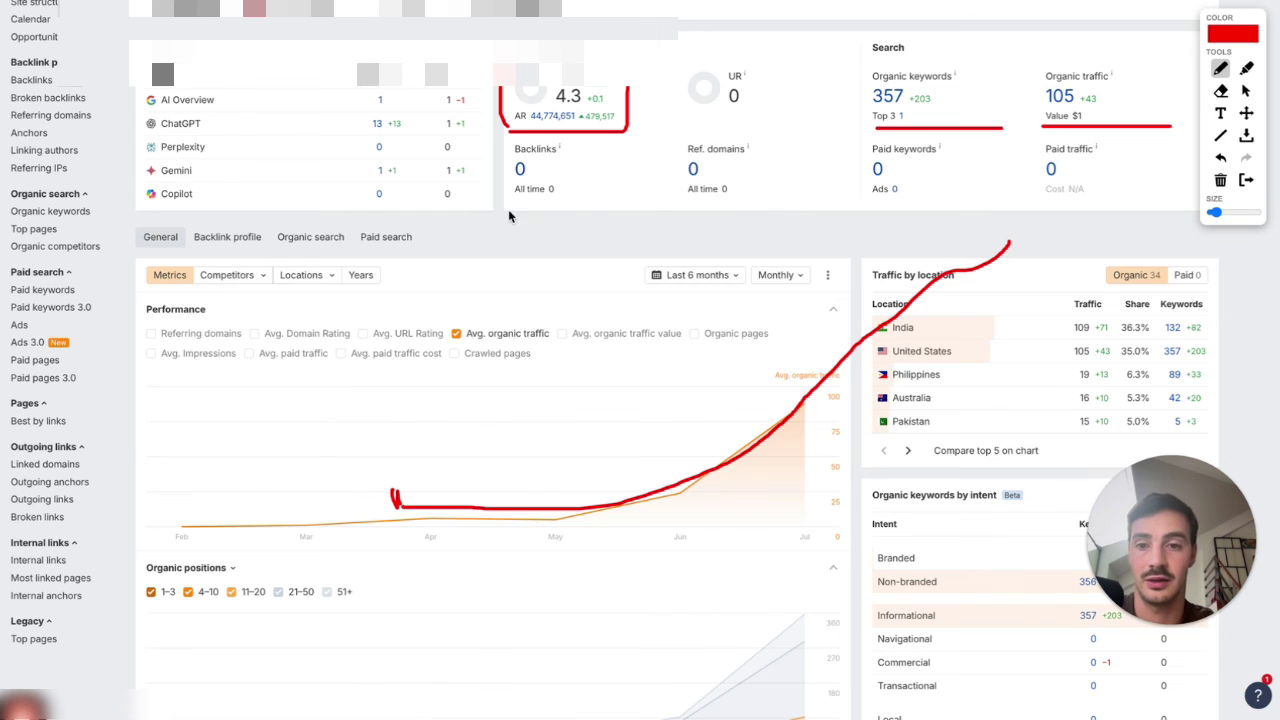
- Handwrite a red note with a dash, 4K and a slash above the chart, and a decimal number ending in .41 below it
{"action": "mouse_move", "coordinate": [361, 210]}
{"action": "left_mouse_down"}
{"action": "mouse_move", "coordinate": [392, 205]}
{"action": "mouse_move", "coordinate": [364, 216]}
{"action": "left_mouse_up"}
{"action": "left_click_drag", "start_coordinate": [443, 236], "coordinate": [490, 236]}
{"action": "mouse_move", "coordinate": [547, 184]}
{"action": "left_mouse_down"}
{"action": "mouse_move", "coordinate": [571, 235]}
{"action": "mouse_move", "coordinate": [626, 236]}
{"action": "left_mouse_up"}
{"action": "left_click_drag", "start_coordinate": [694, 150], "coordinate": [676, 200]}
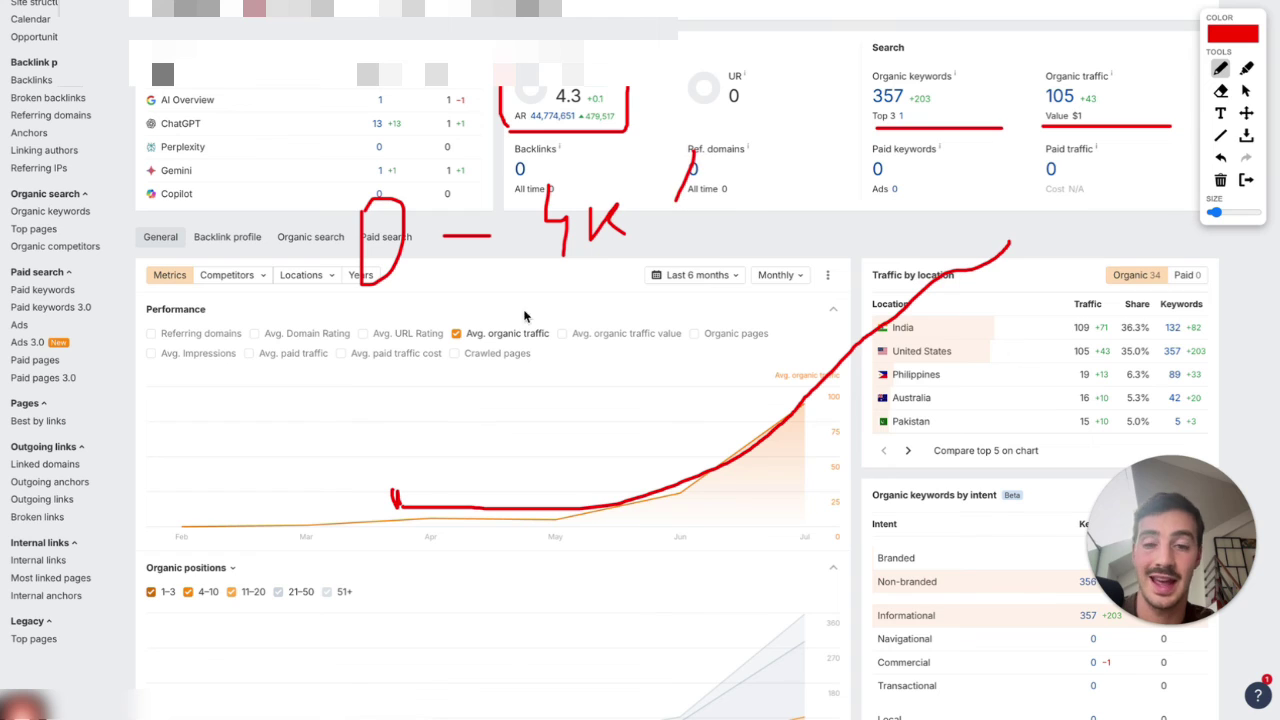
{"action": "left_click_drag", "start_coordinate": [498, 326], "coordinate": [529, 398]}
{"action": "left_click", "coordinate": [557, 376]}
{"action": "left_click_drag", "start_coordinate": [577, 333], "coordinate": [586, 335]}
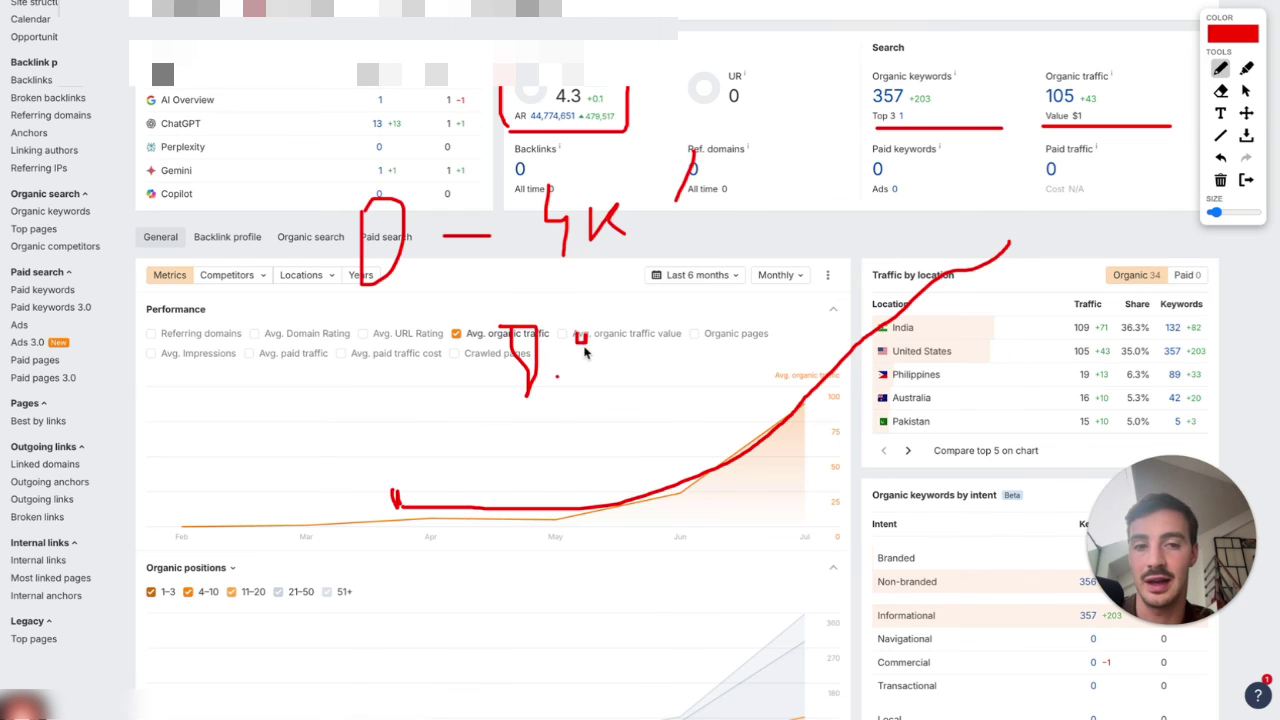
{"action": "left_click_drag", "start_coordinate": [602, 382], "coordinate": [604, 390]}
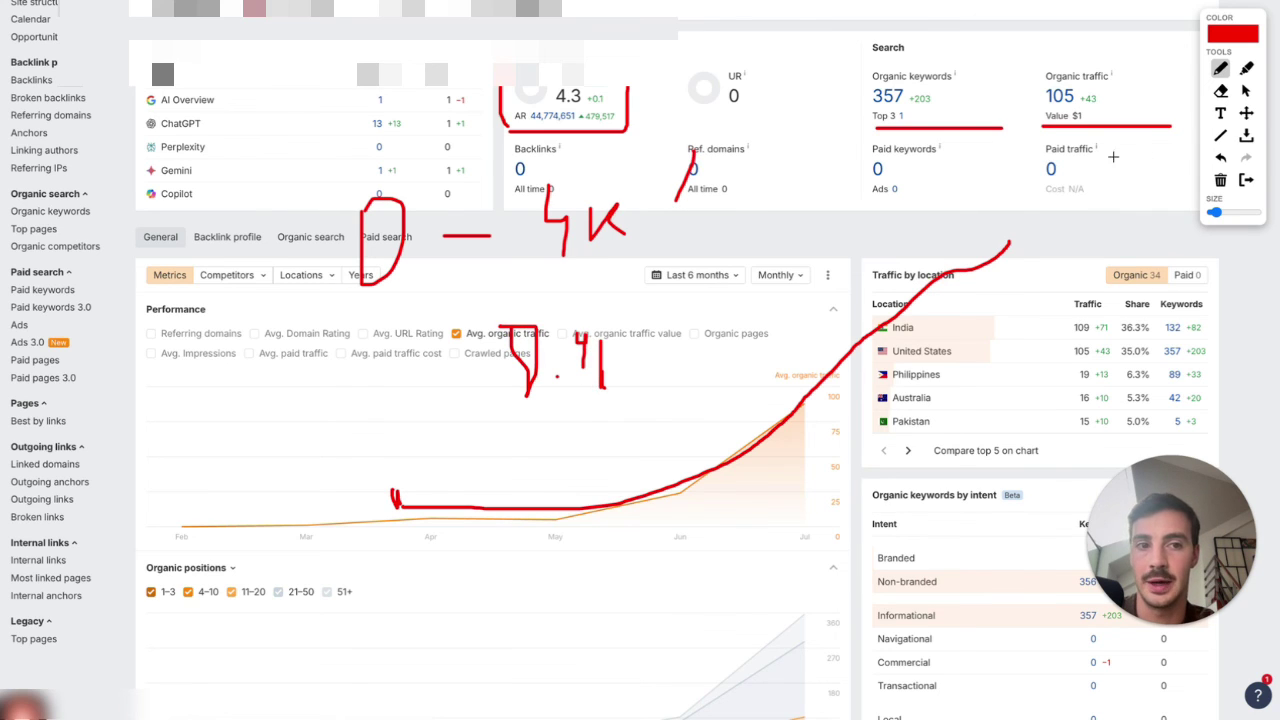